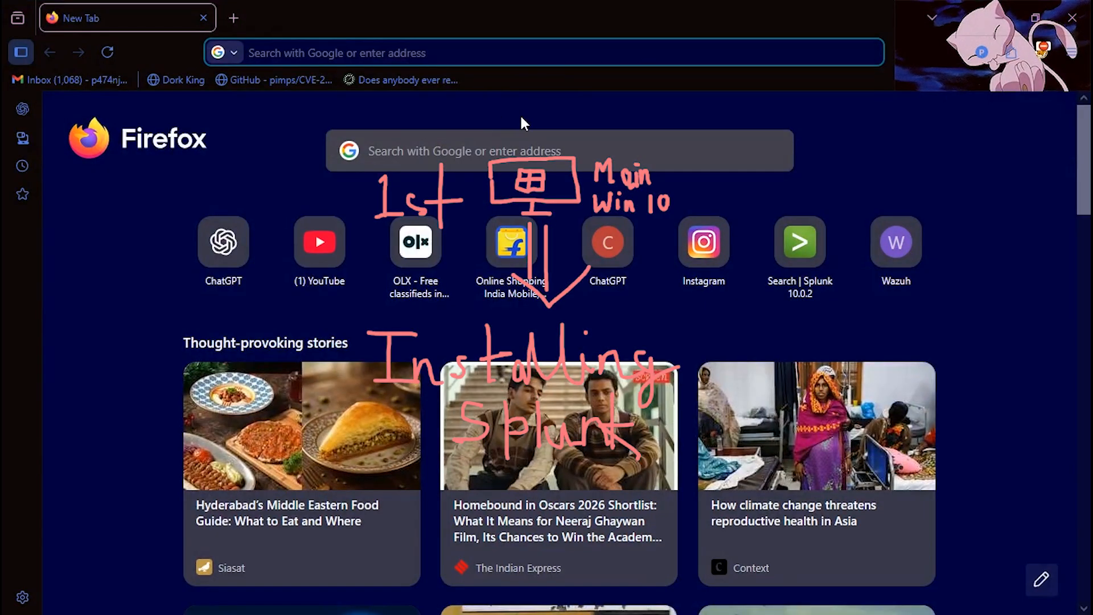
Search the web for "splunk enterprise download" and open the Splunk Enterprise trial page from Splunk's downloads site
{"action": "type", "text": "splunk enter"}
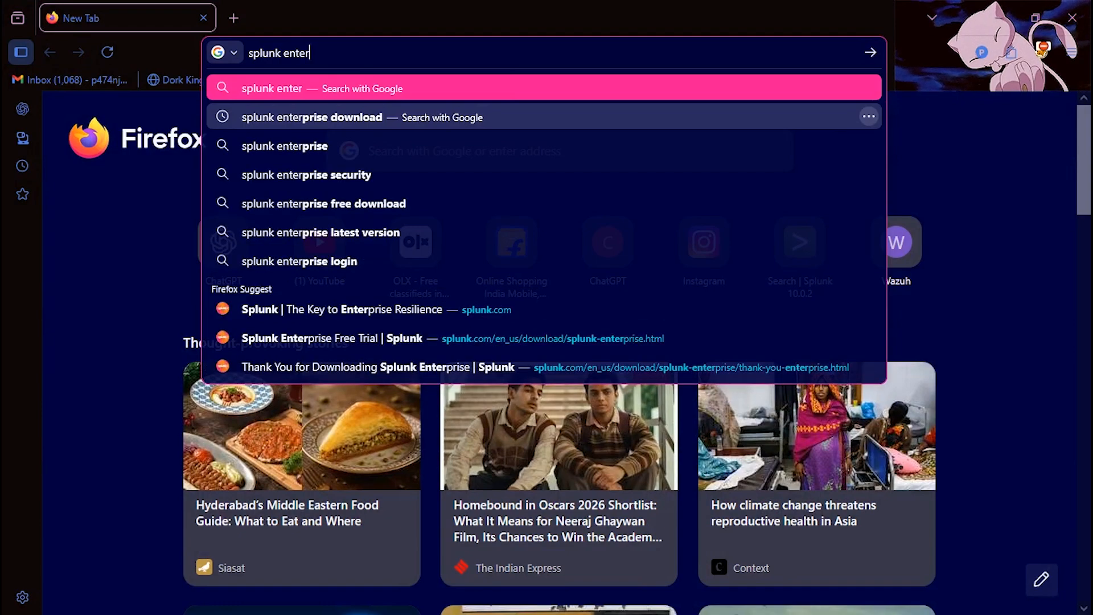
{"action": "left_click", "coordinate": [520, 116]}
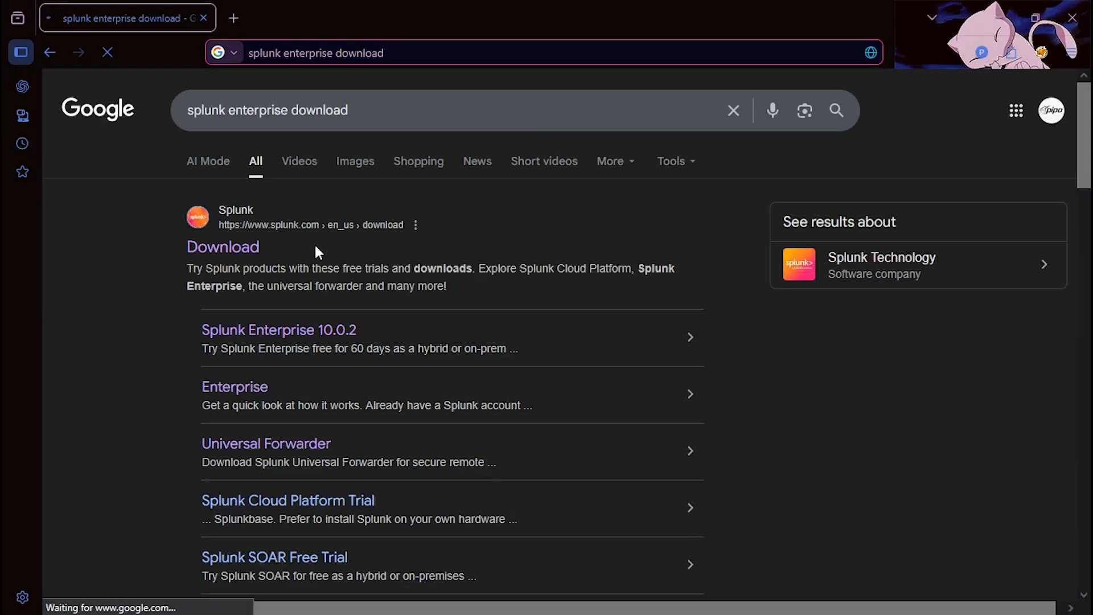
{"action": "left_click", "coordinate": [226, 249]}
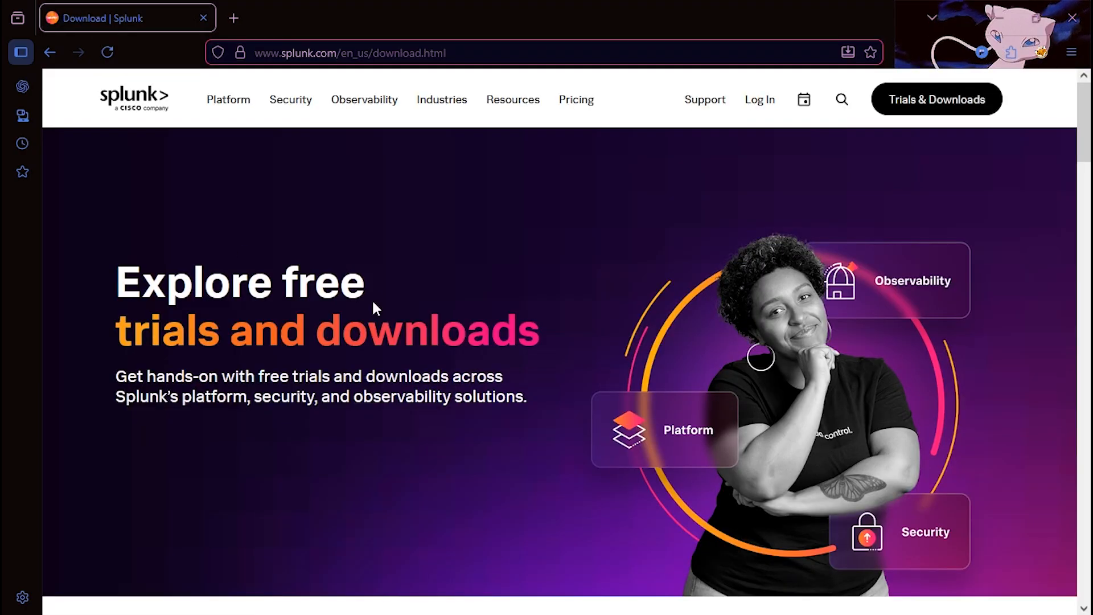
{"action": "scroll", "coordinate": [398, 302], "scroll_direction": "down", "scroll_amount": 4}
{"action": "scroll", "coordinate": [603, 353], "scroll_direction": "down", "scroll_amount": 5}
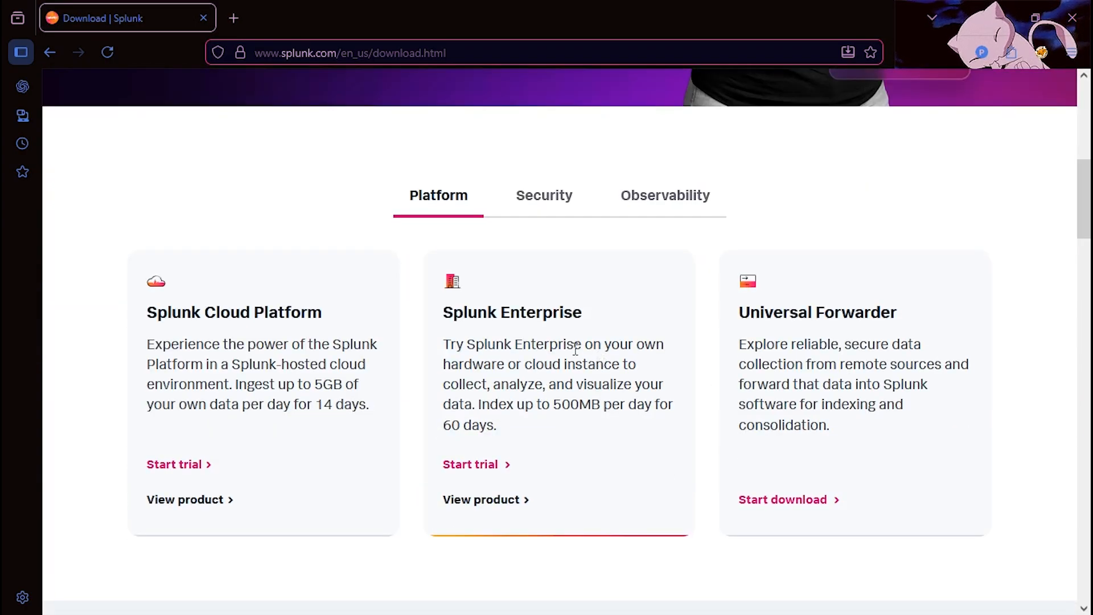
{"action": "left_click", "coordinate": [535, 324]}
Log in to the existing Splunk account from the trial page with the saved credentials
{"action": "left_click_drag", "start_coordinate": [704, 208], "coordinate": [812, 67]}
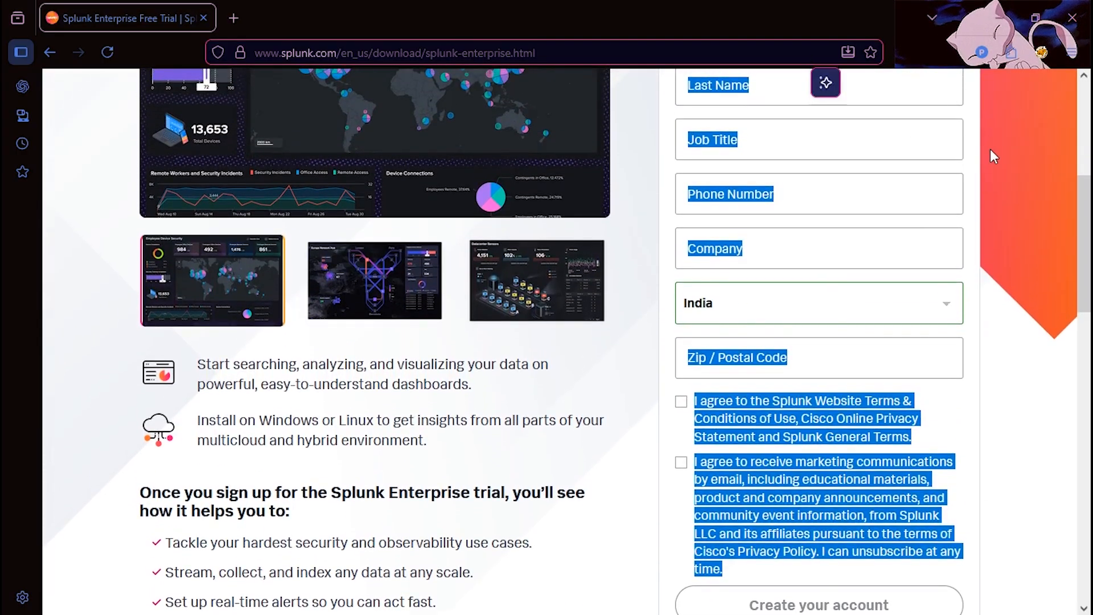
{"action": "left_click", "coordinate": [992, 149]}
{"action": "scroll", "coordinate": [970, 170], "scroll_direction": "up", "scroll_amount": 6}
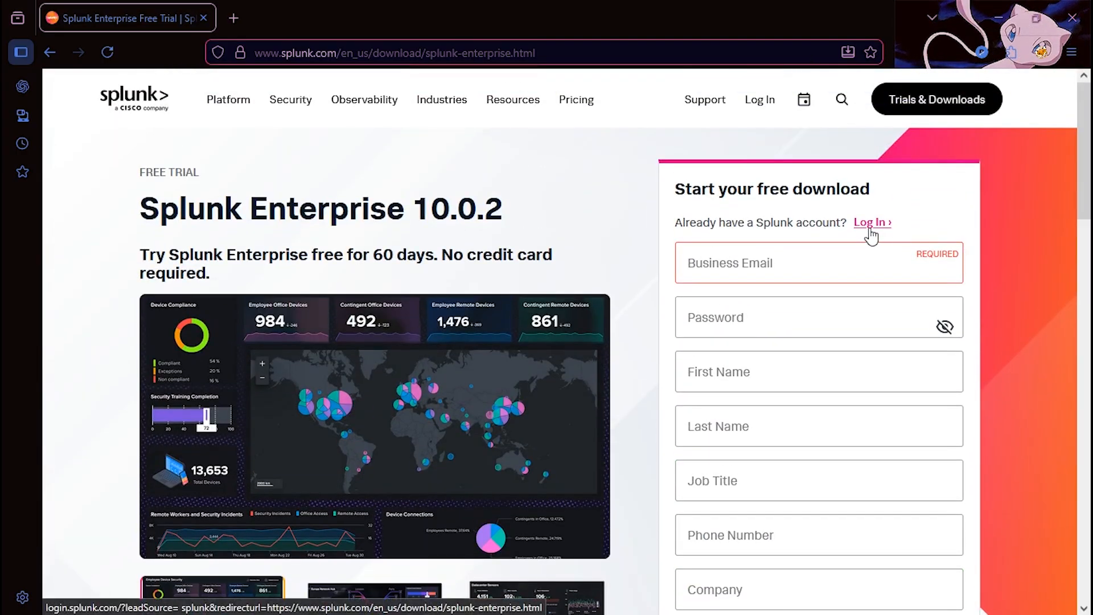
{"action": "left_click", "coordinate": [871, 227]}
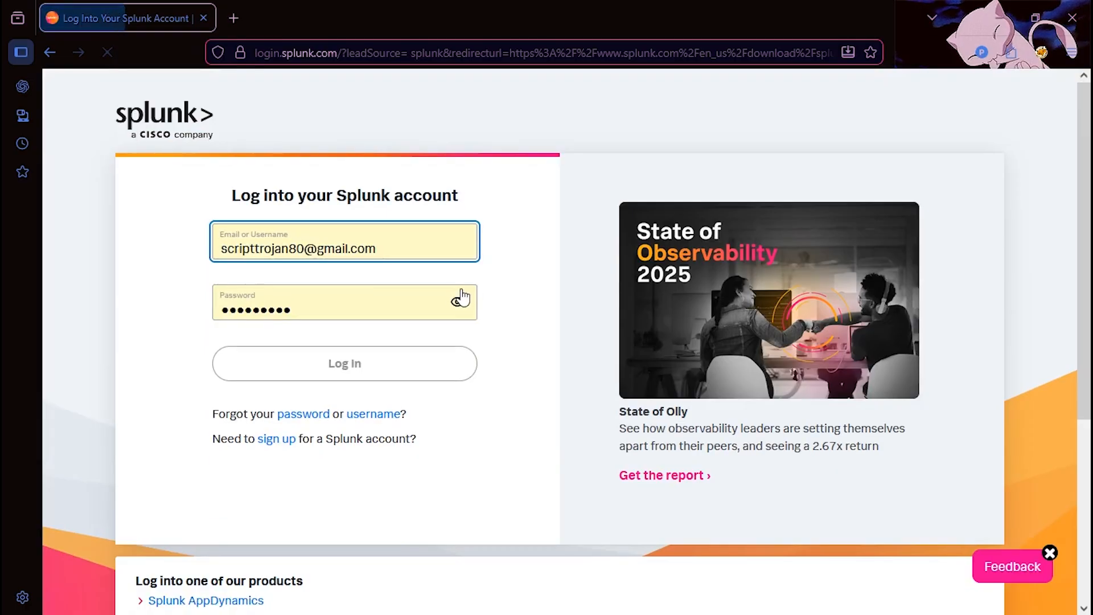
{"action": "left_click", "coordinate": [368, 313]}
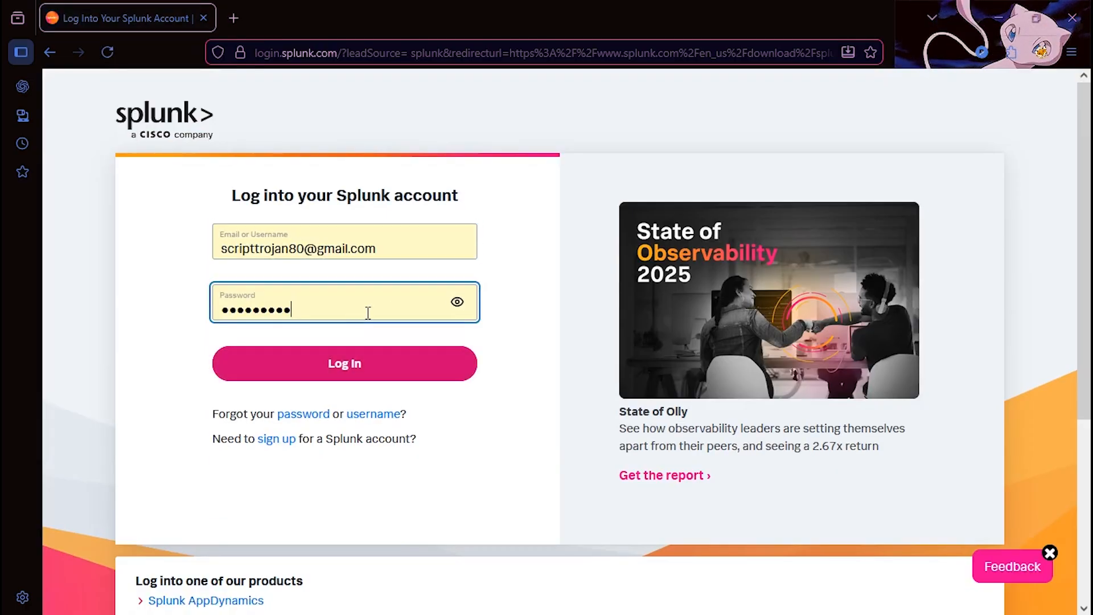
{"action": "left_click", "coordinate": [375, 377]}
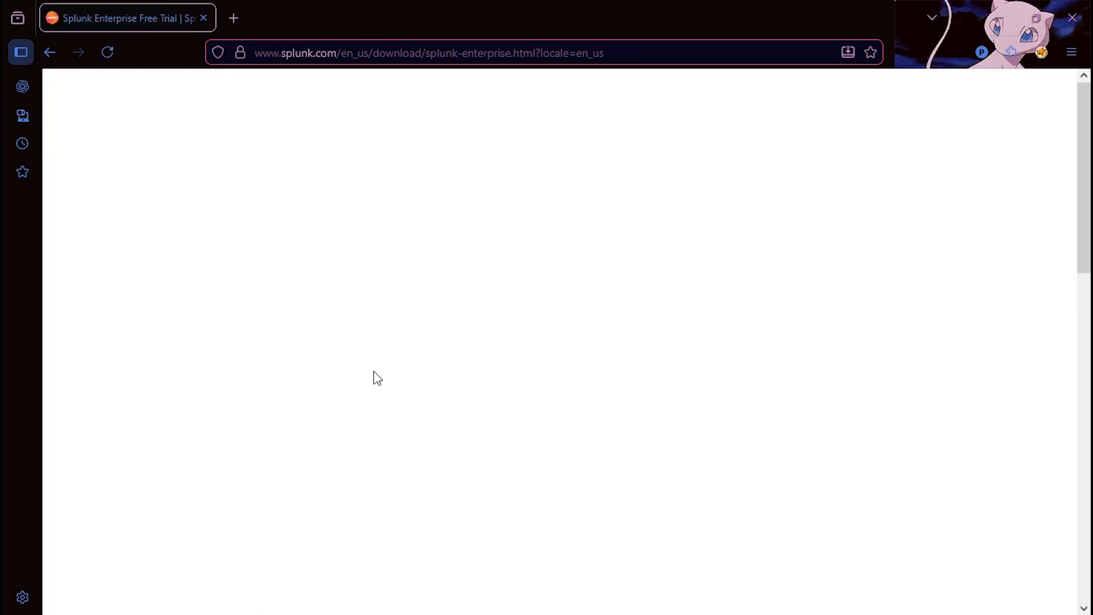
Copy the wget link for the Windows 64-bit .msi package and dismiss the copied command
{"action": "scroll", "coordinate": [790, 408], "scroll_direction": "down", "scroll_amount": 3}
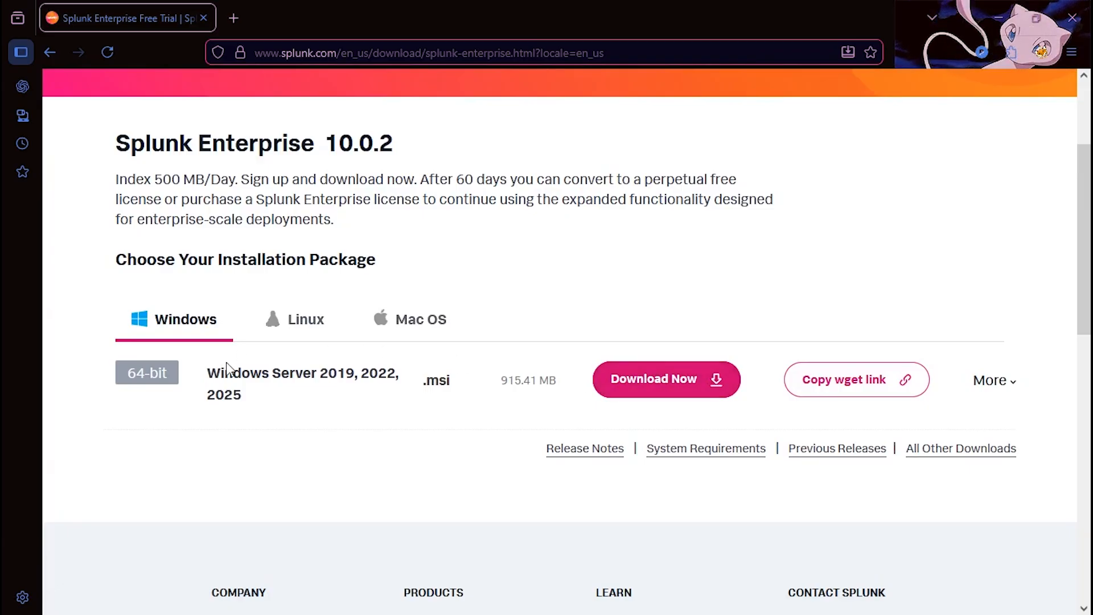
{"action": "left_click_drag", "start_coordinate": [221, 373], "coordinate": [318, 431]}
{"action": "left_click", "coordinate": [317, 431]}
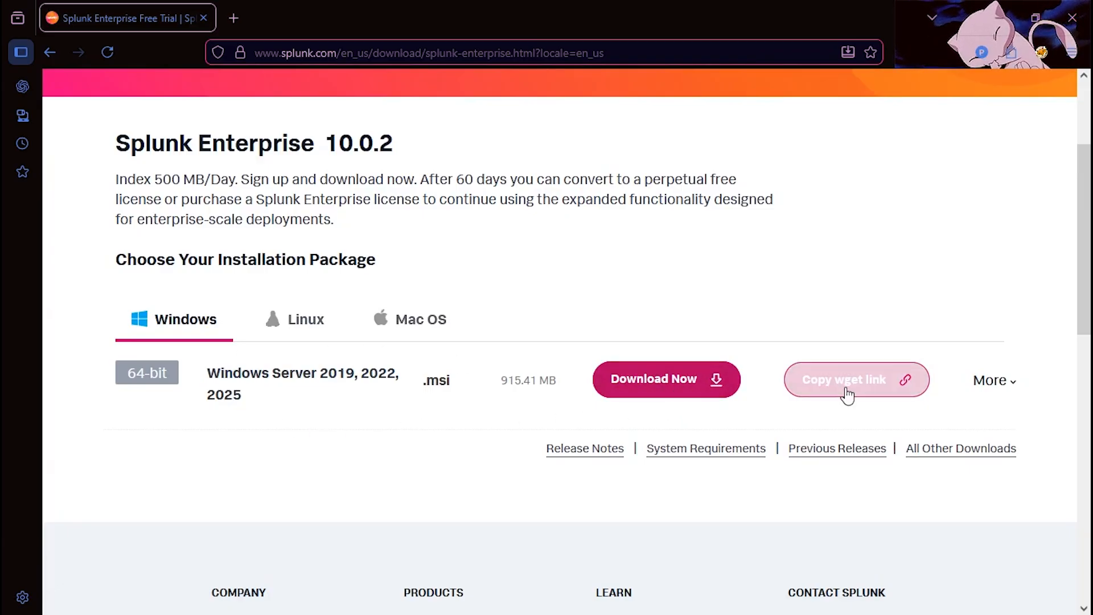
{"action": "left_click", "coordinate": [866, 393]}
{"action": "left_click", "coordinate": [747, 432]}
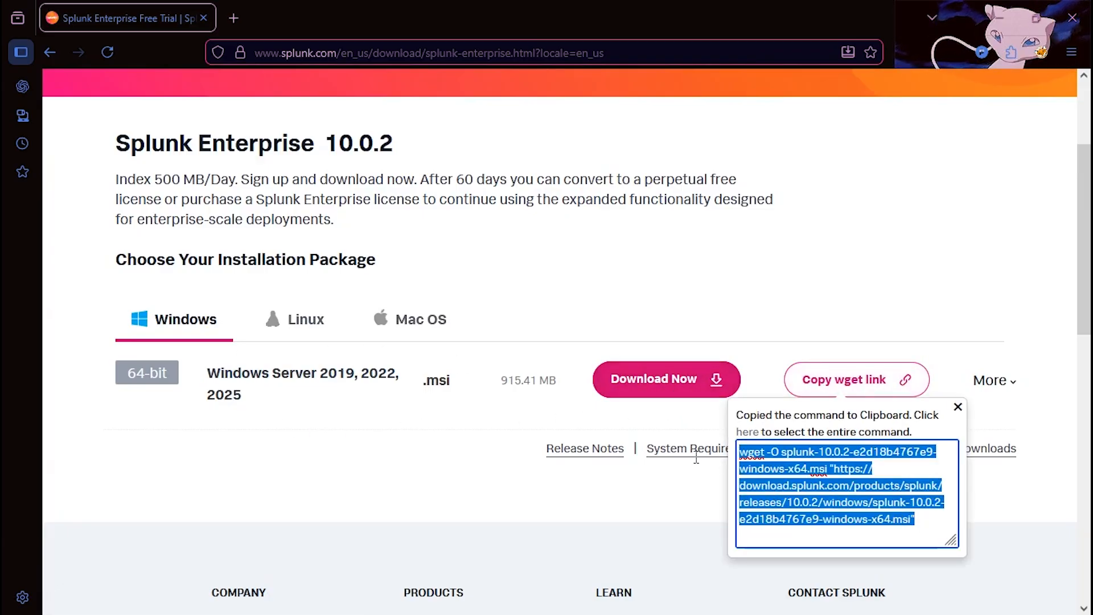
{"action": "left_click", "coordinate": [958, 407]}
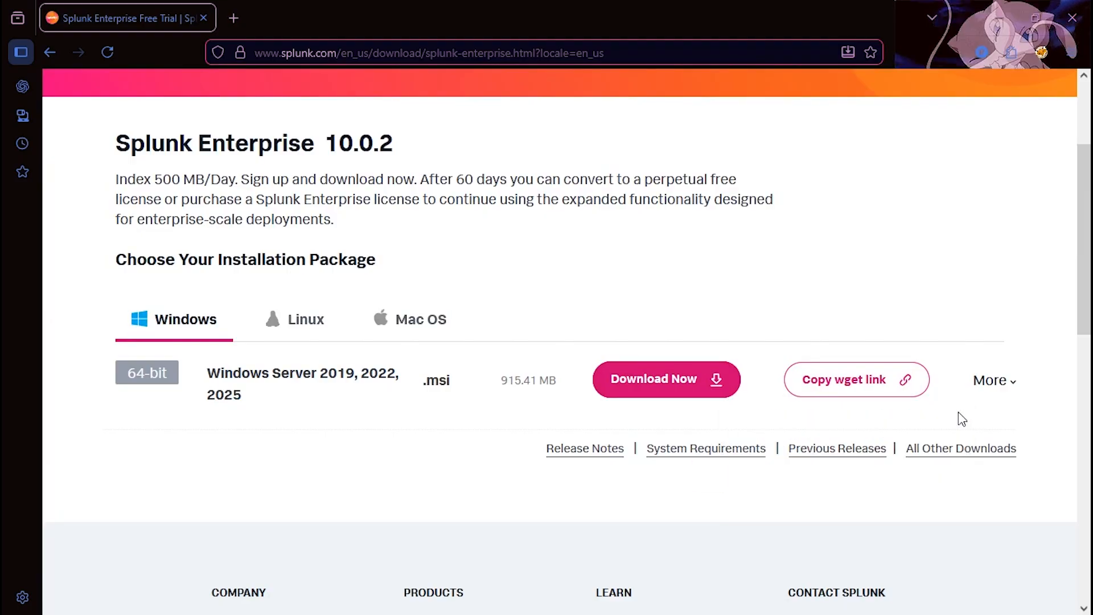
Start downloading the Windows 64-bit .msi package, cancel the download and remove it from the history
{"action": "left_click", "coordinate": [655, 385]}
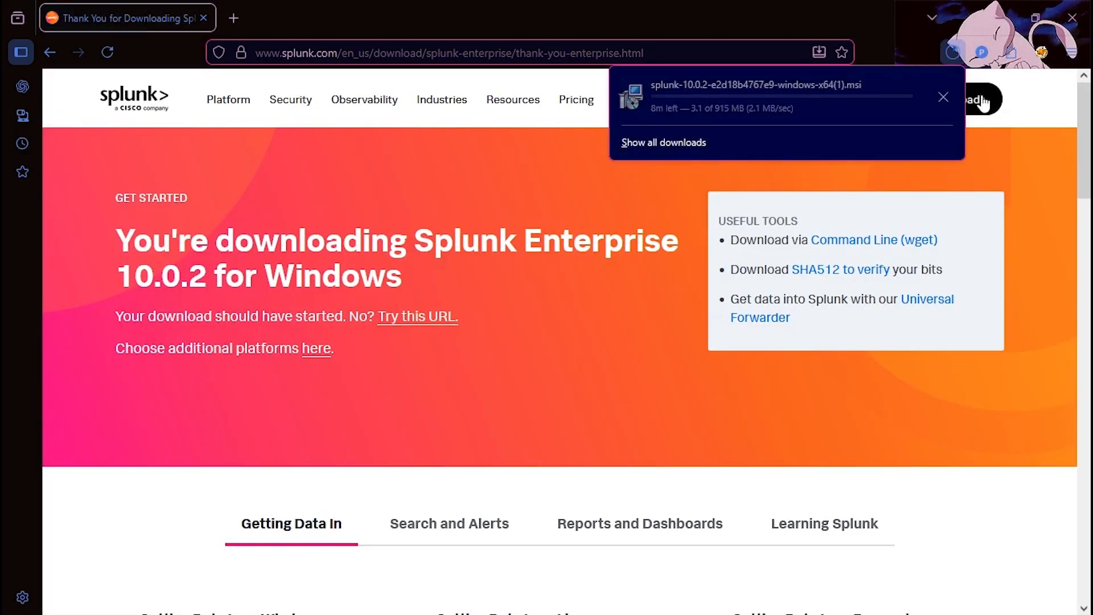
{"action": "left_click", "coordinate": [945, 97]}
{"action": "right_click", "coordinate": [715, 102]}
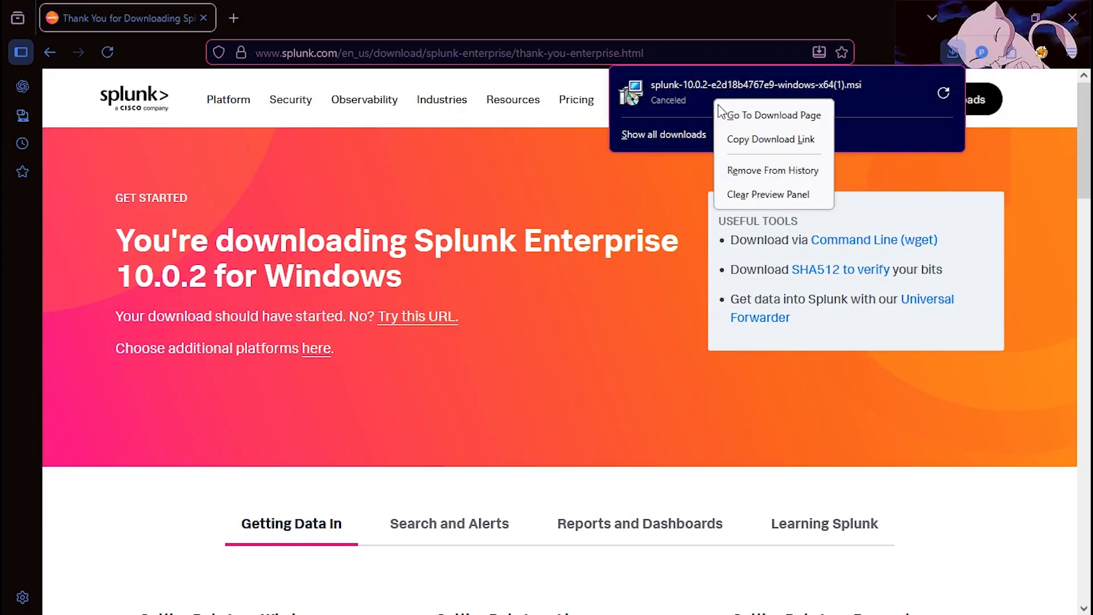
{"action": "left_click", "coordinate": [775, 172]}
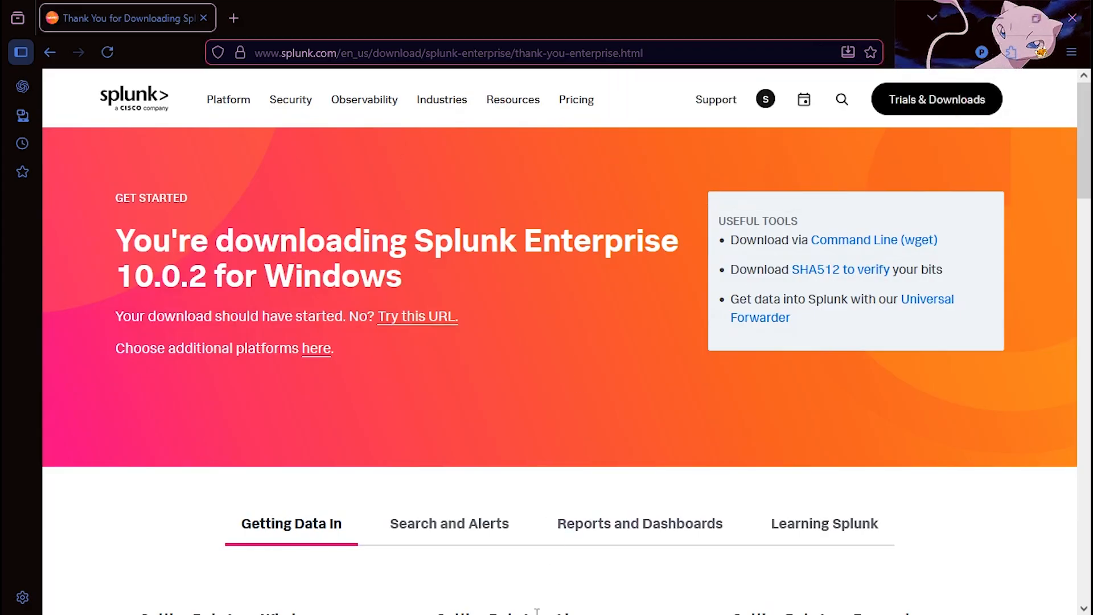
Switch to File Explorer, launch the splunk-10.0.2-e2d18b4767e9-windows-x64 installer from Downloads and minimize the open windows
{"action": "key", "text": "alt+Tab"}
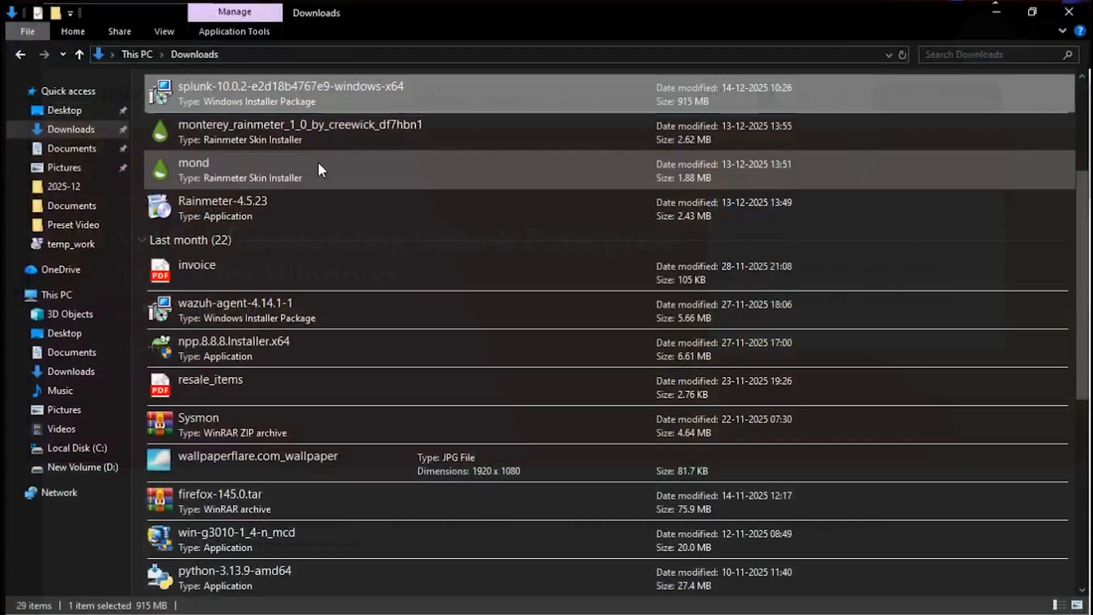
{"action": "right_click", "coordinate": [316, 87]}
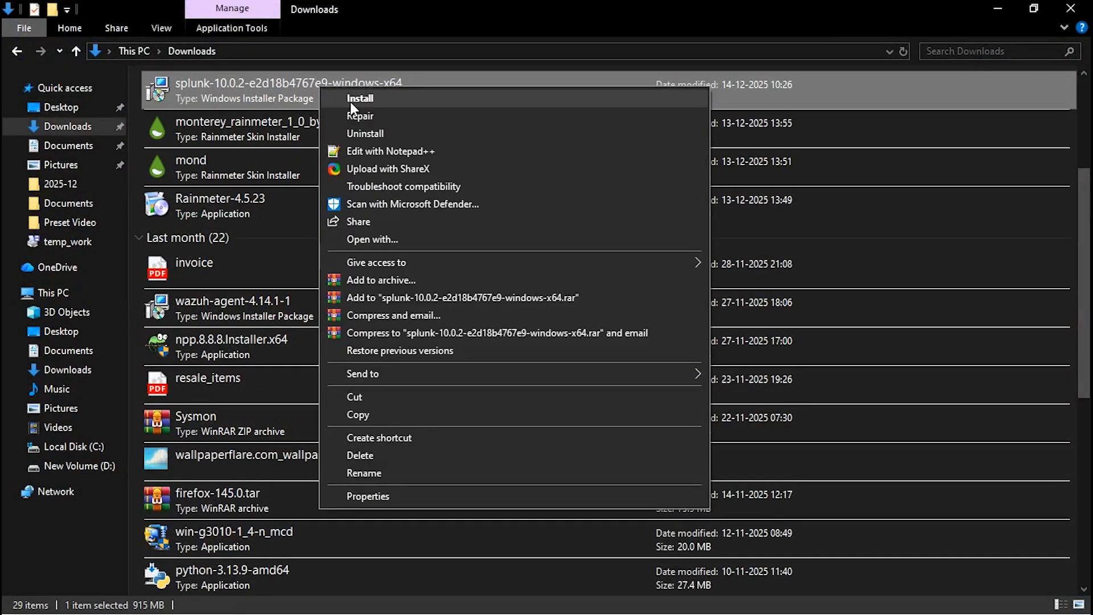
{"action": "left_click", "coordinate": [356, 102]}
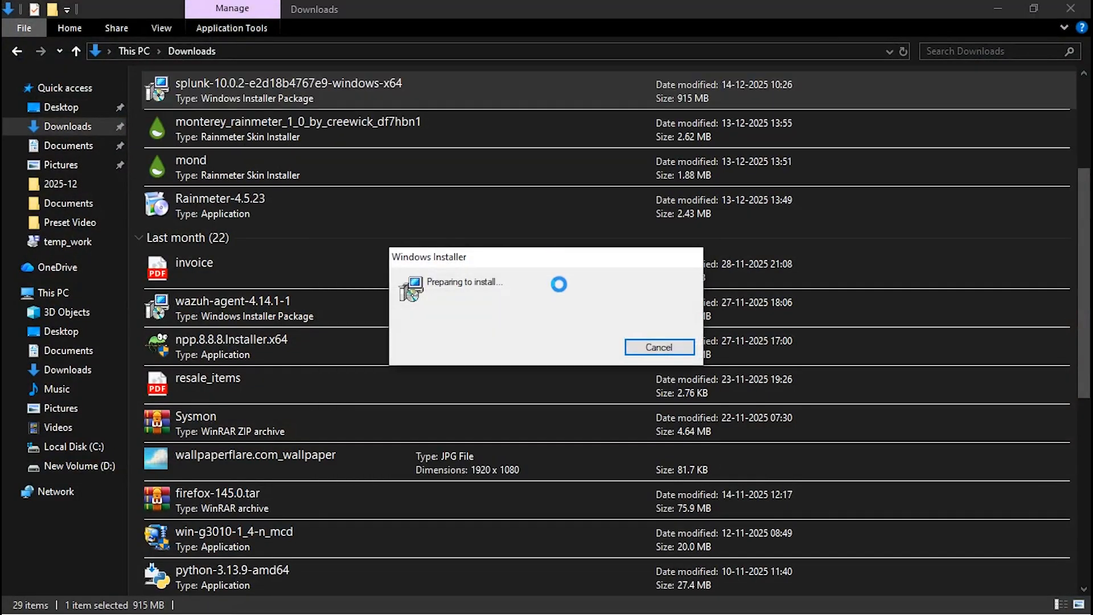
{"action": "left_click", "coordinate": [999, 10]}
{"action": "left_click", "coordinate": [1000, 9]}
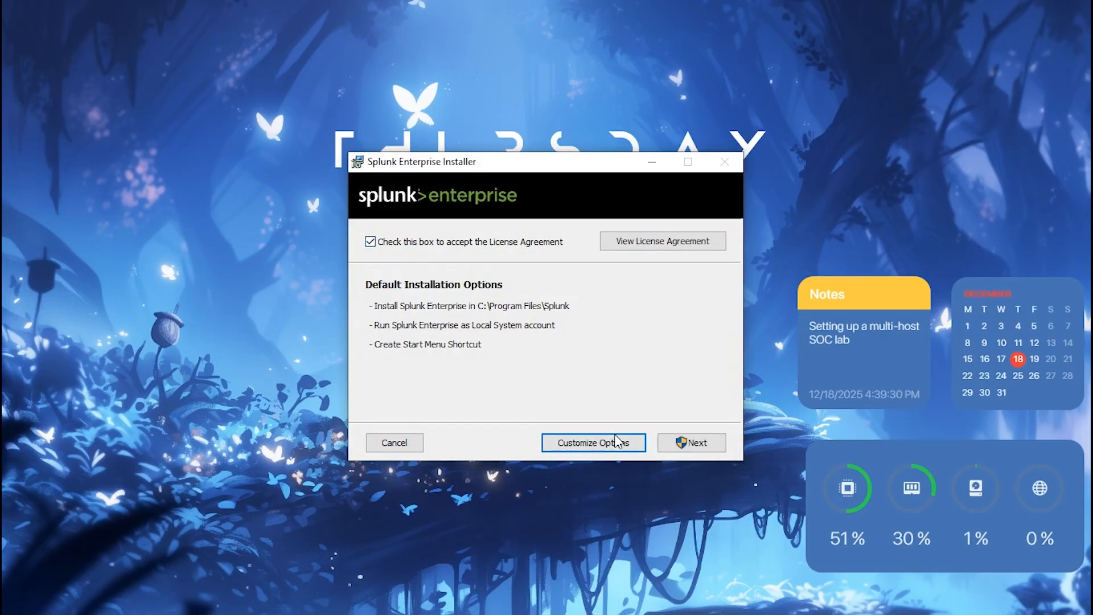
Customize the installation options, keeping the C:\Program Files\Splunk\ folder and the Local System account
{"action": "left_click", "coordinate": [618, 442]}
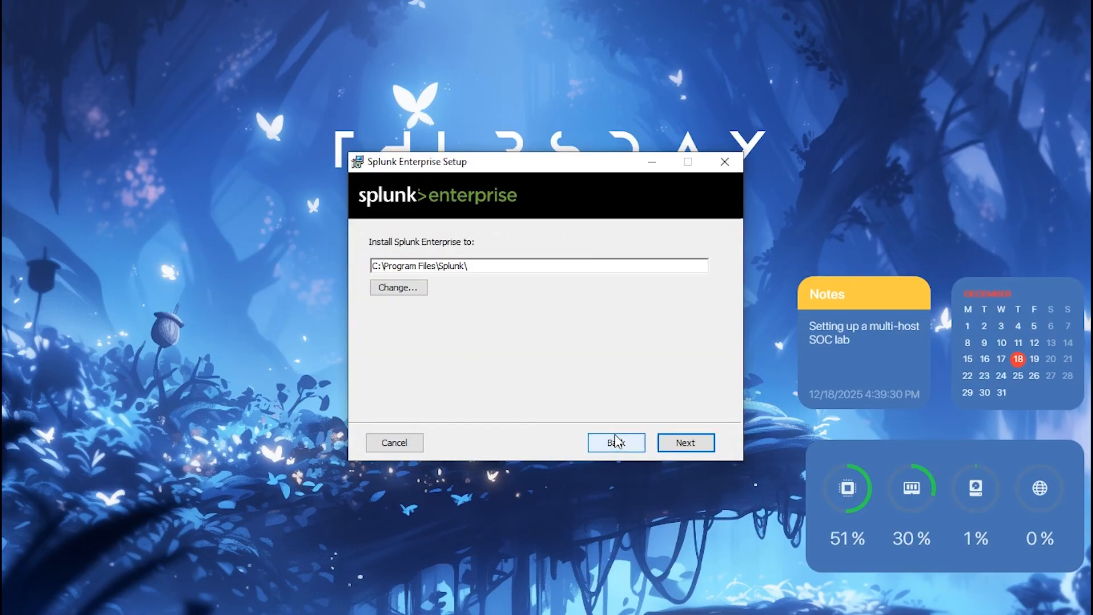
{"action": "left_click", "coordinate": [693, 444]}
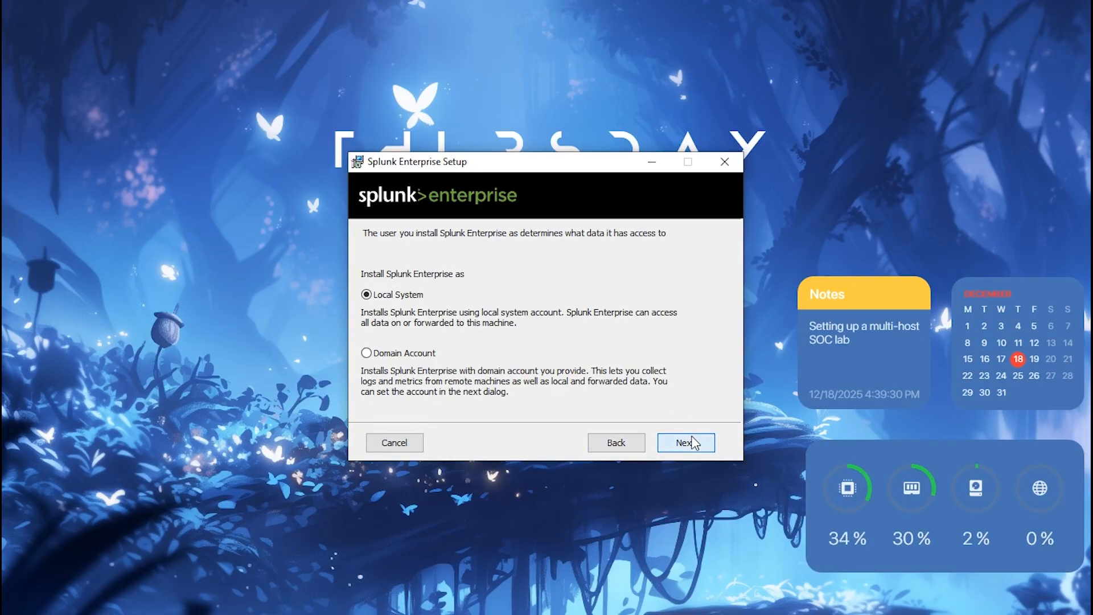
{"action": "left_click", "coordinate": [693, 444]}
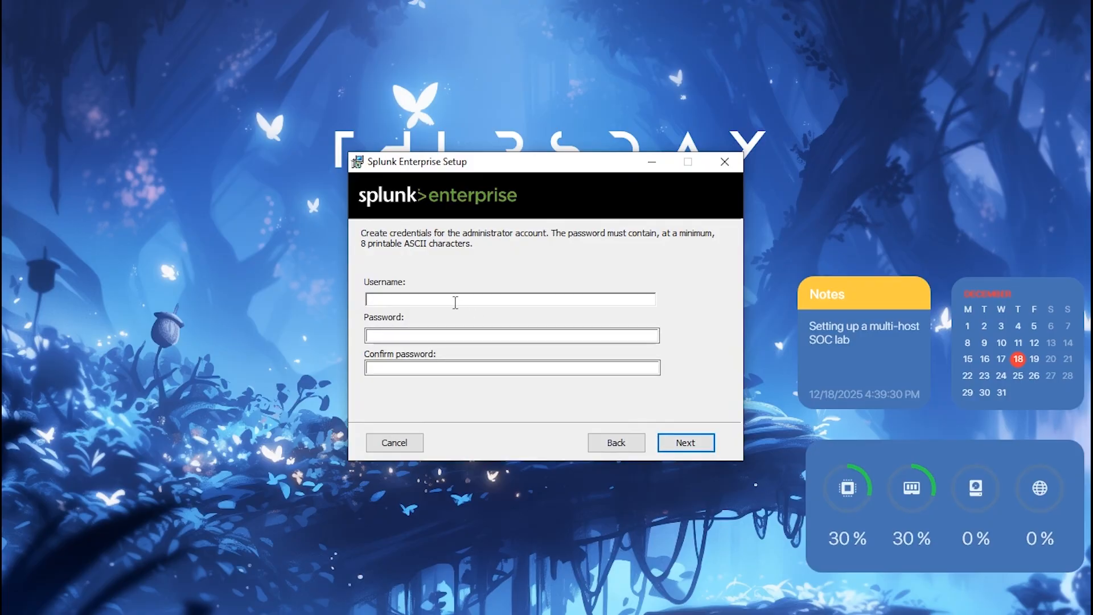
Create the administrator account with username siem, enter and confirm its password, and start the installation
{"action": "key", "text": "Tab"}
{"action": "type", "text": "*********"}
{"action": "key", "text": "Tab"}
{"action": "type", "text": "*********"}
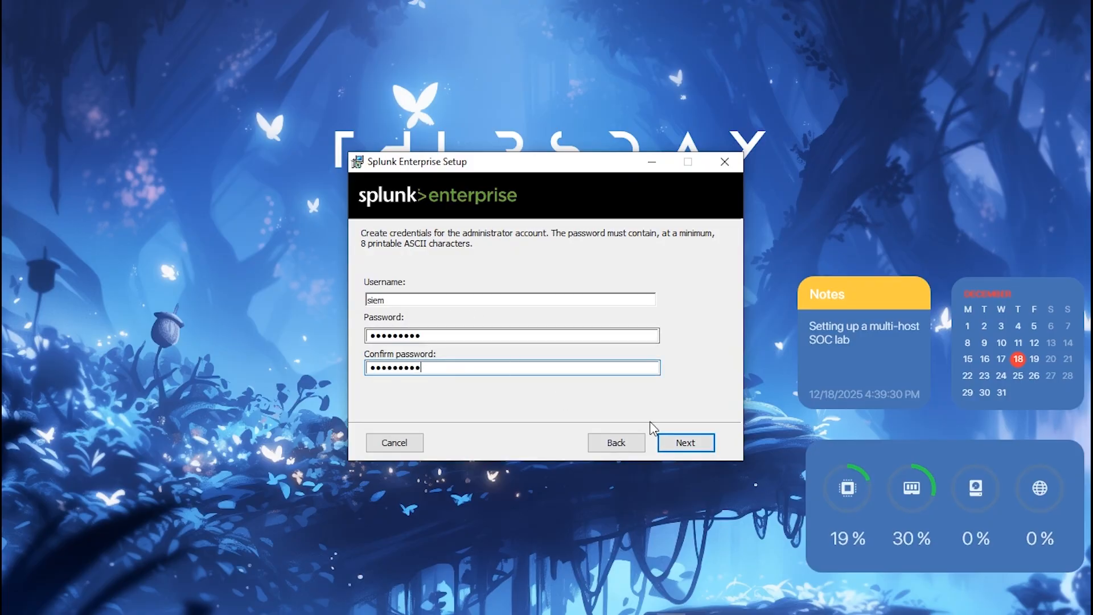
{"action": "left_click", "coordinate": [694, 443]}
{"action": "left_click", "coordinate": [695, 444]}
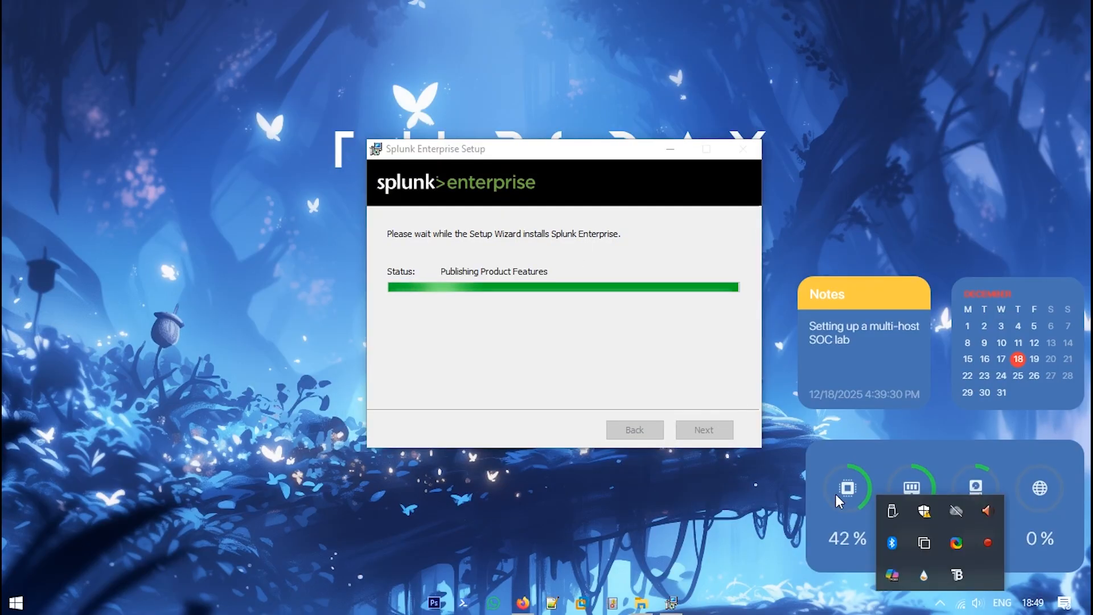
{"action": "left_click", "coordinate": [801, 412]}
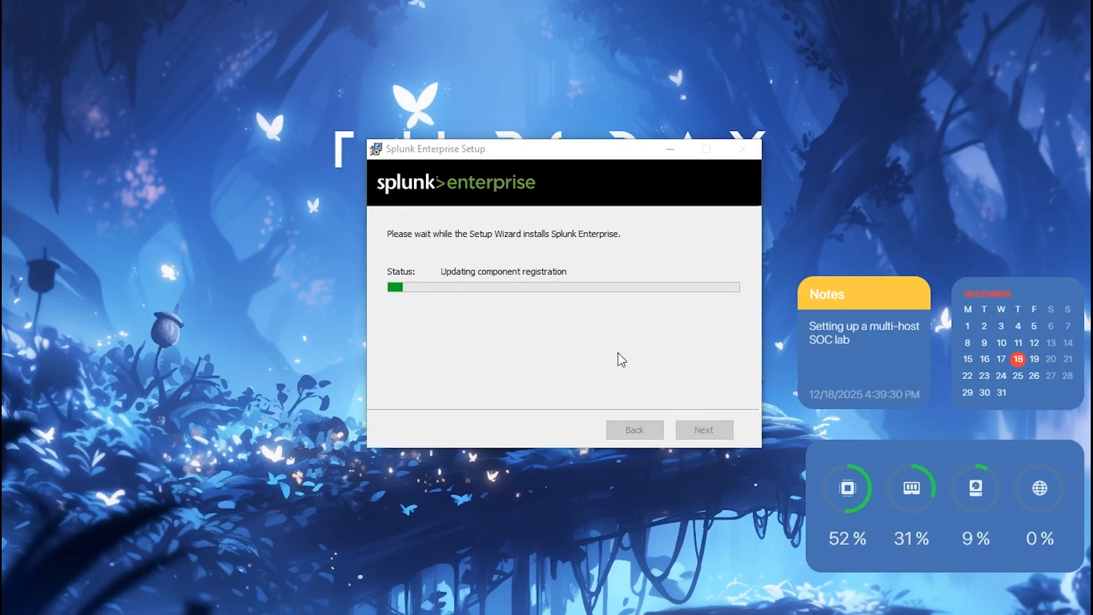
{"action": "mouse_move", "coordinate": [975, 610]}
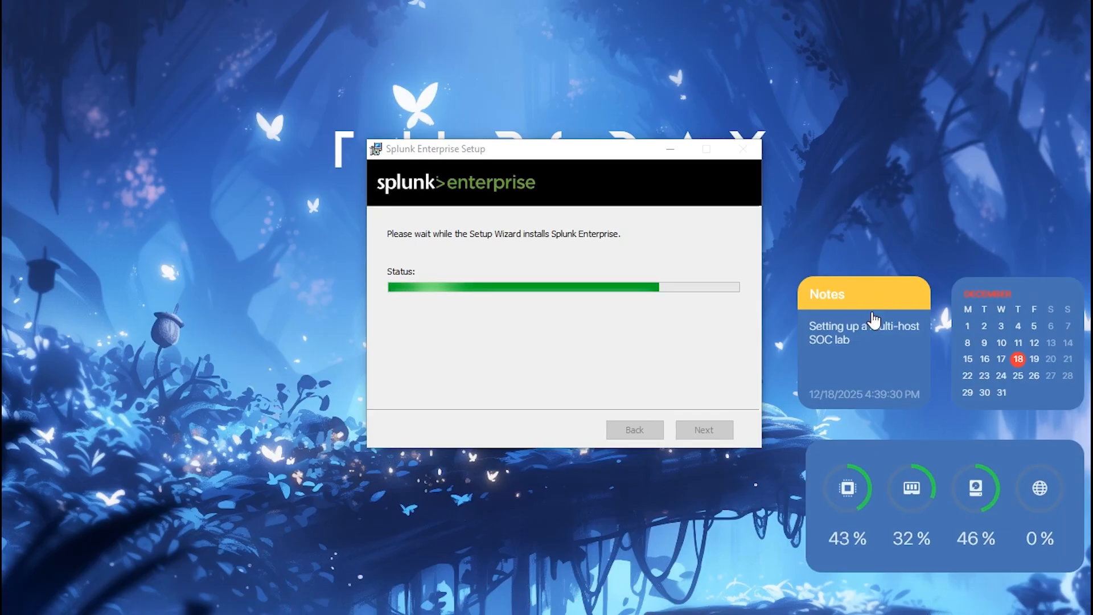
{"action": "right_click", "coordinate": [941, 602]}
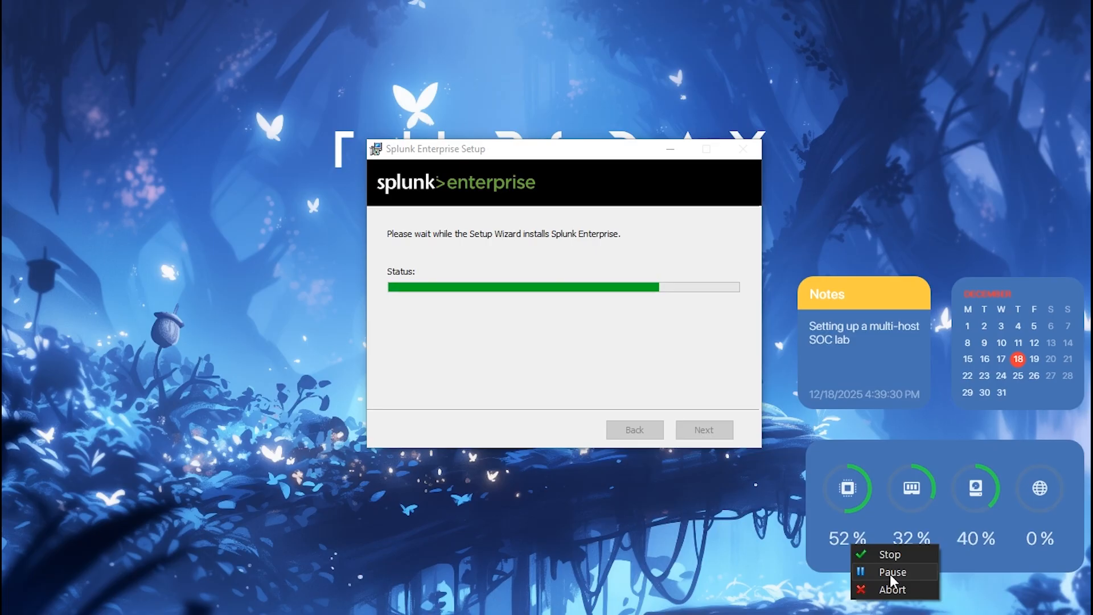
{"action": "left_click", "coordinate": [891, 575]}
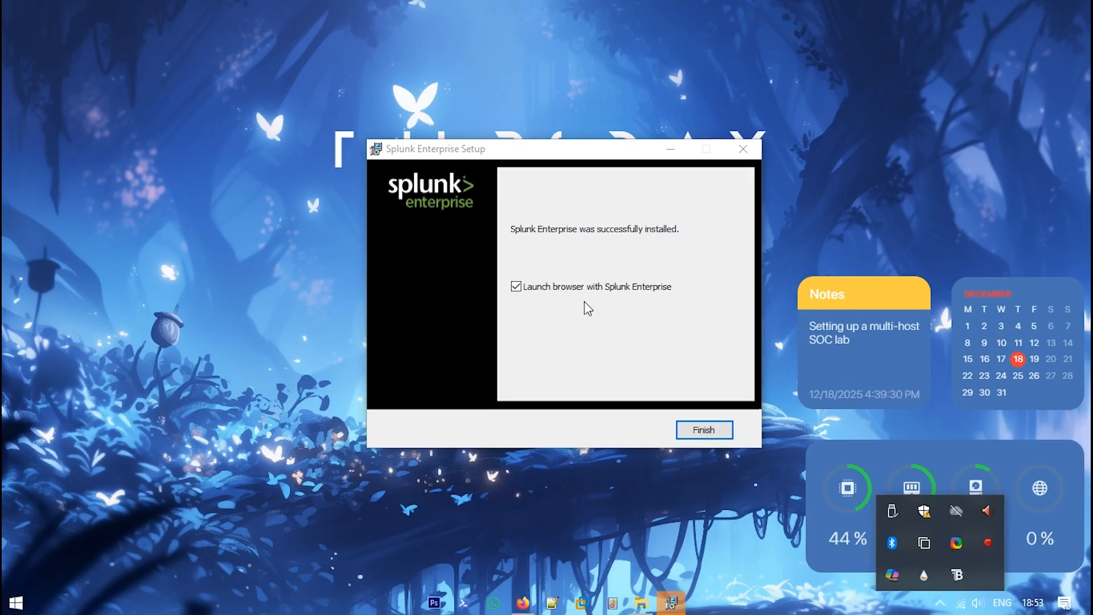
Finish the setup with the browser launch enabled and sign in to Splunk Enterprise with the saved administrator credentials
{"action": "left_click", "coordinate": [705, 430]}
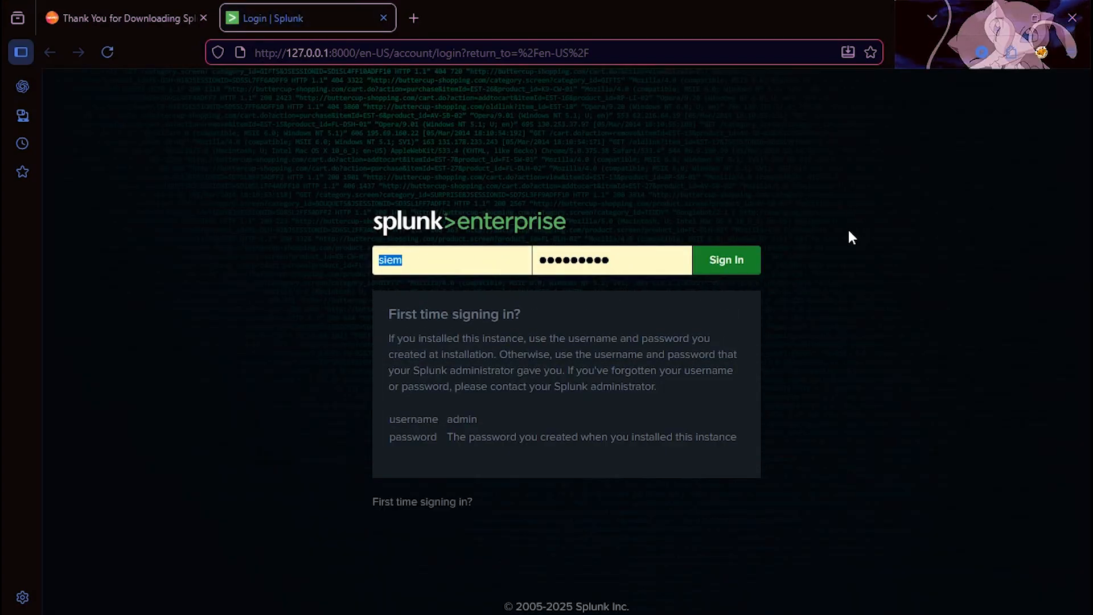
{"action": "left_click", "coordinate": [738, 265]}
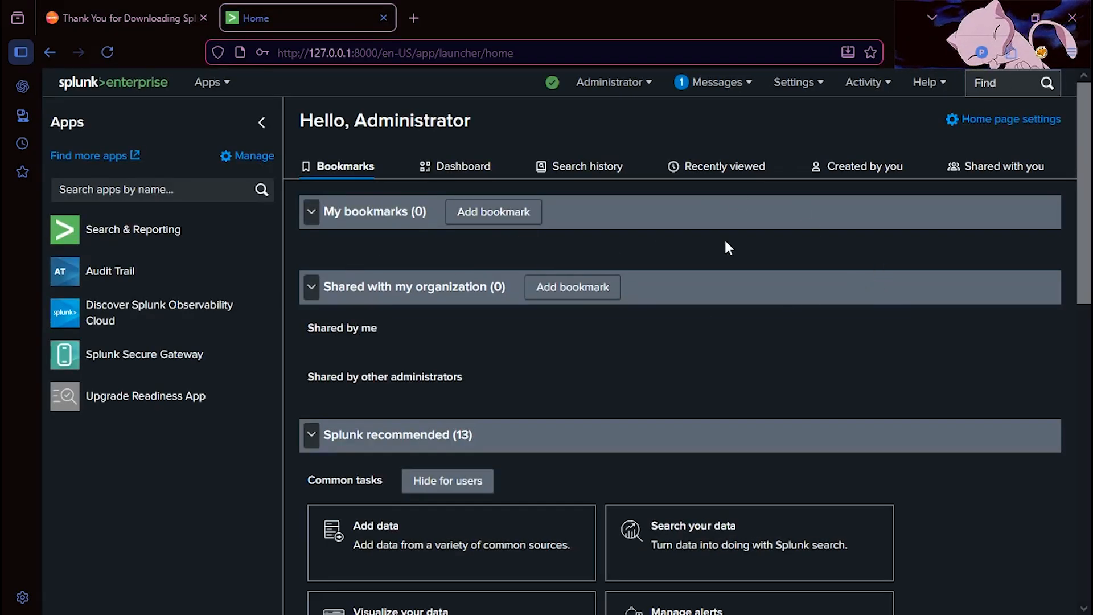
Open the Search & Reporting app, acknowledge the usage data notice and skip the quick tour
{"action": "scroll", "coordinate": [786, 276], "scroll_direction": "down", "scroll_amount": 4}
{"action": "scroll", "coordinate": [1003, 342], "scroll_direction": "up", "scroll_amount": 3}
{"action": "scroll", "coordinate": [1003, 342], "scroll_direction": "up", "scroll_amount": 2}
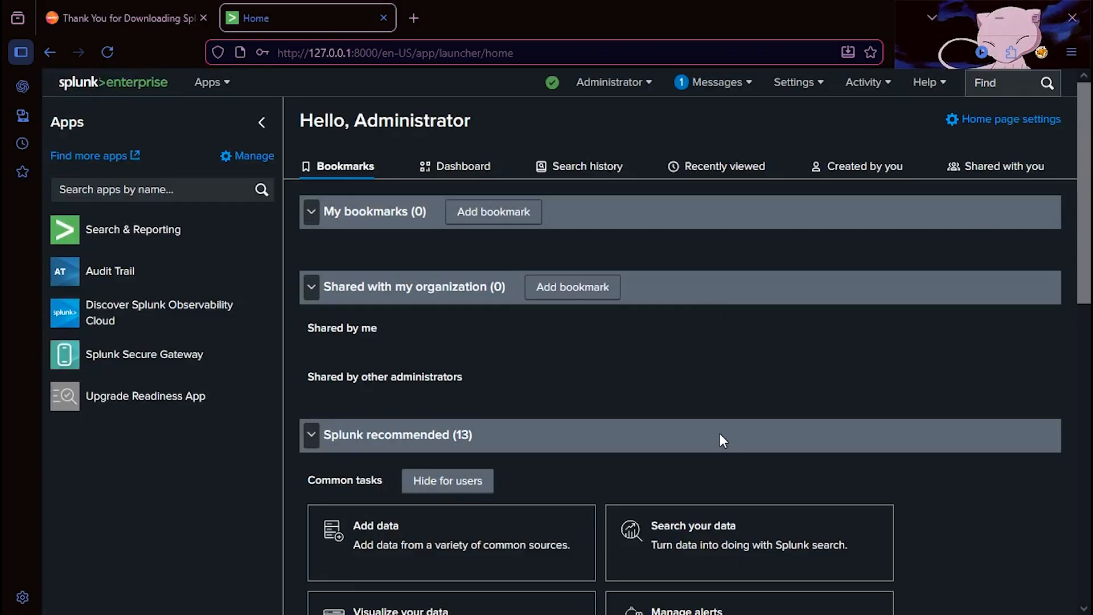
{"action": "left_click", "coordinate": [135, 230]}
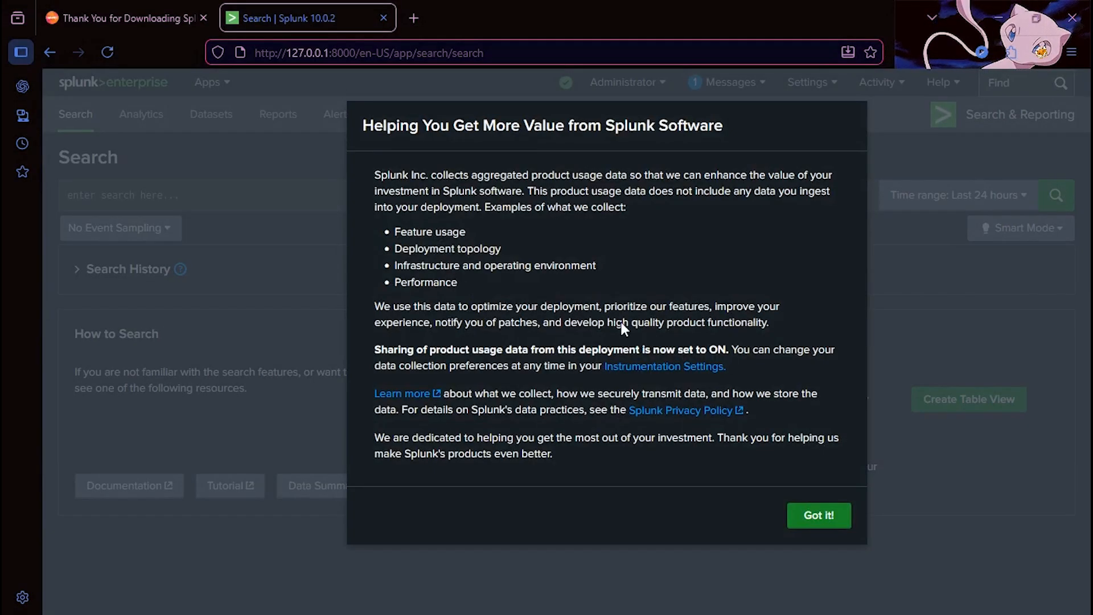
{"action": "left_click", "coordinate": [829, 519]}
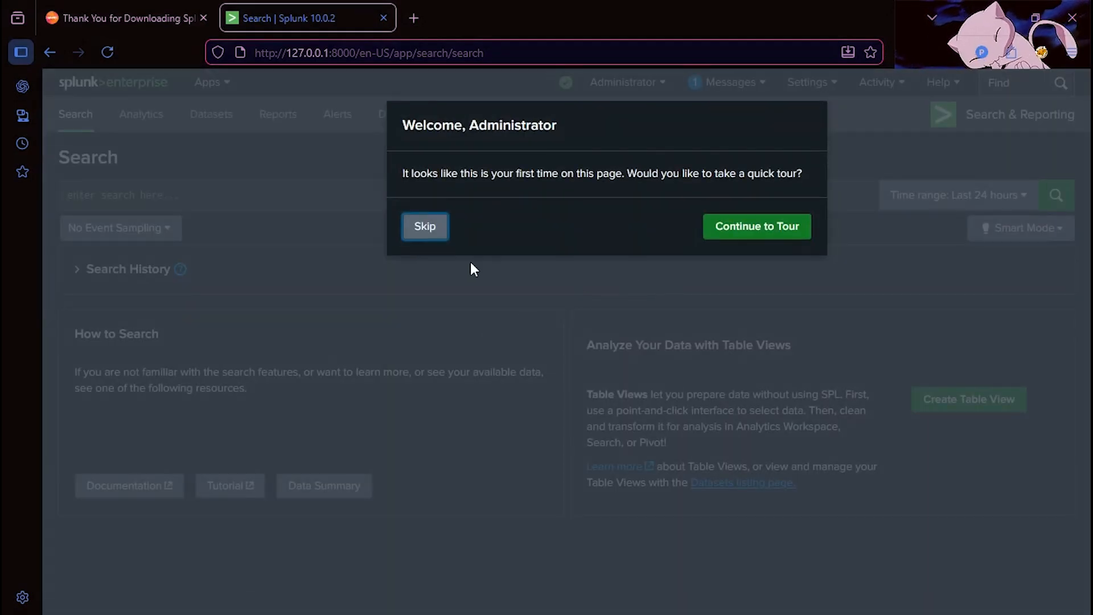
{"action": "left_click", "coordinate": [433, 229]}
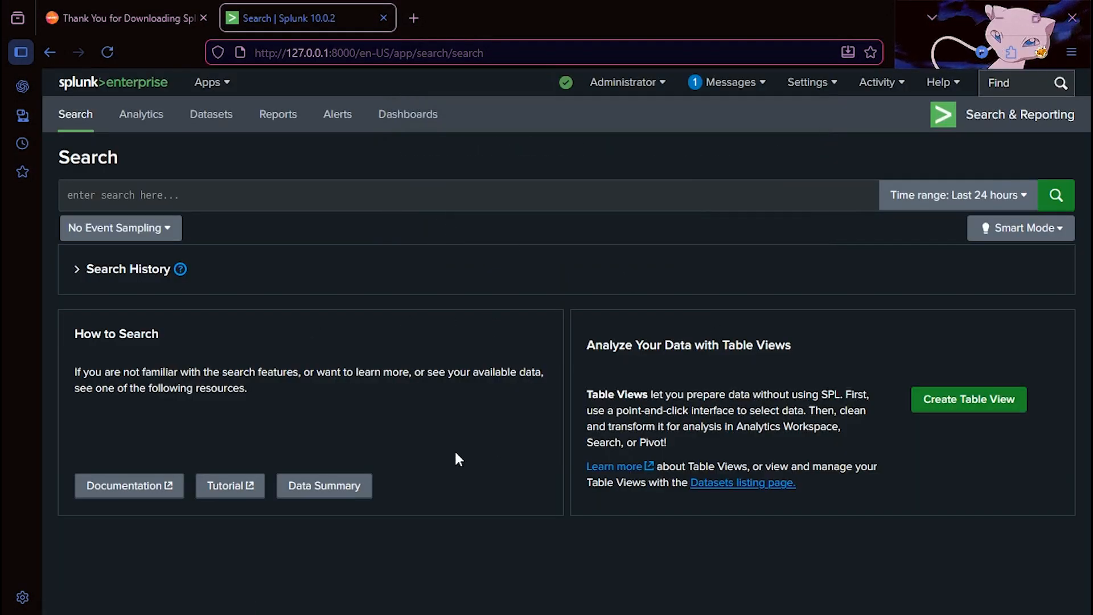
Check the hosts in the Data Summary and close it
{"action": "left_click", "coordinate": [324, 485]}
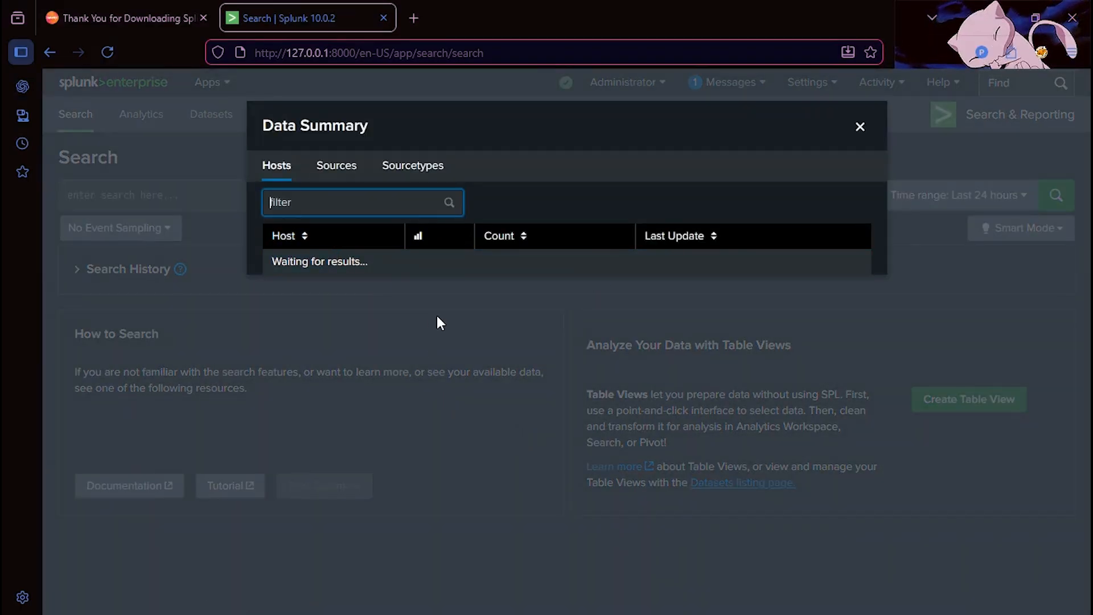
{"action": "left_click", "coordinate": [860, 127]}
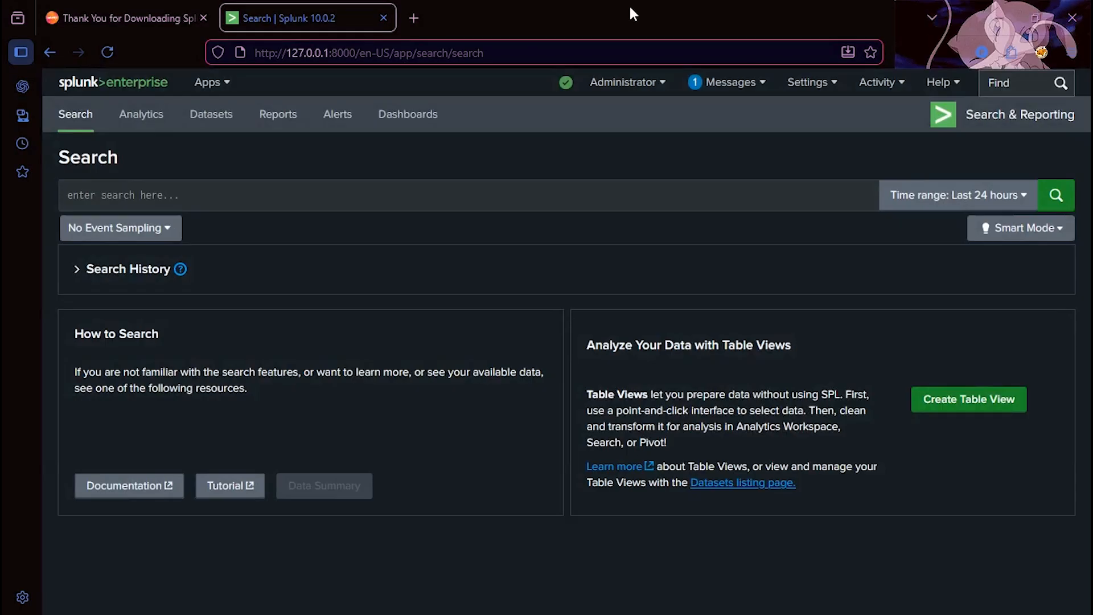
Minimize the browser, switch to the paroooot virtual machine in VMware Workstation and show it full screen
{"action": "left_click", "coordinate": [1005, 2]}
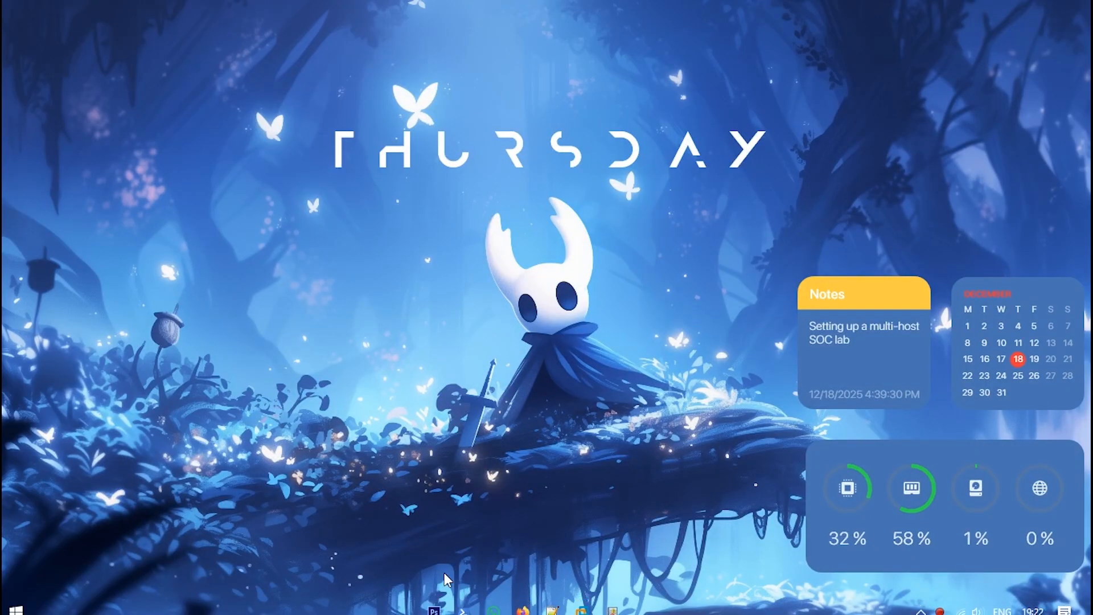
{"action": "key", "text": "alt+Tab"}
{"action": "key", "text": "alt+Tab"}
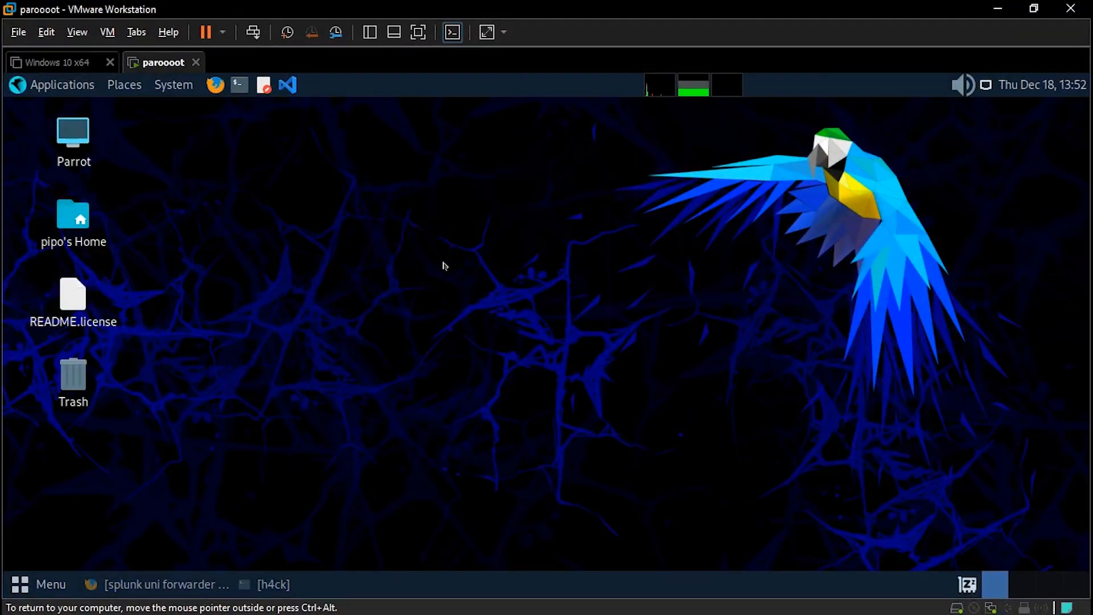
{"action": "key", "text": "ctrl+alt+Return"}
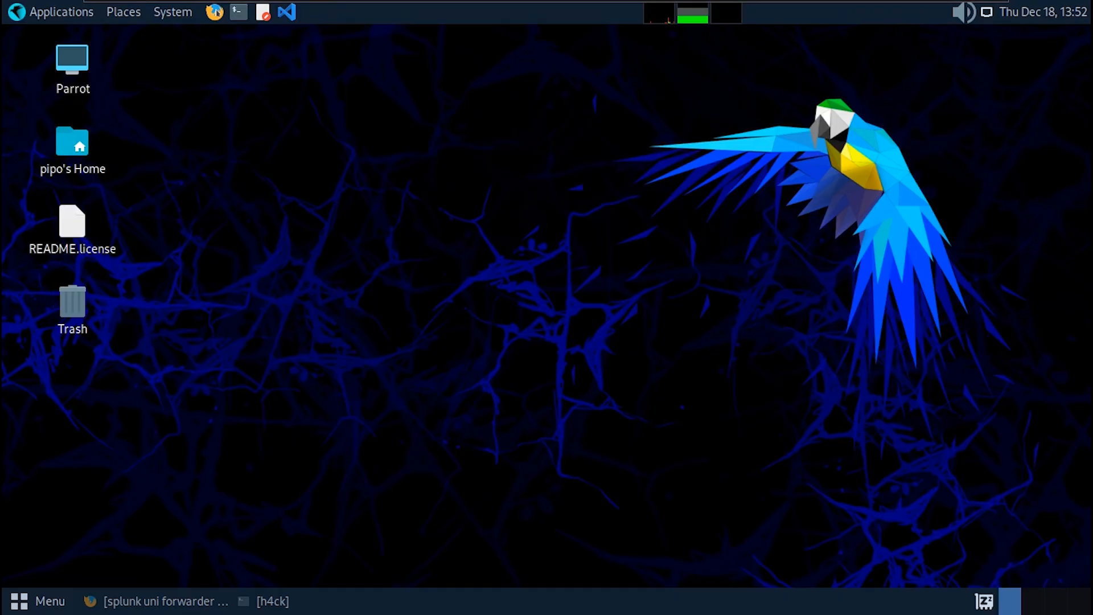
Bring up Firefox in the Parrot machine and open Splunk's Universal Forwarder download page from the search results
{"action": "left_click", "coordinate": [146, 603]}
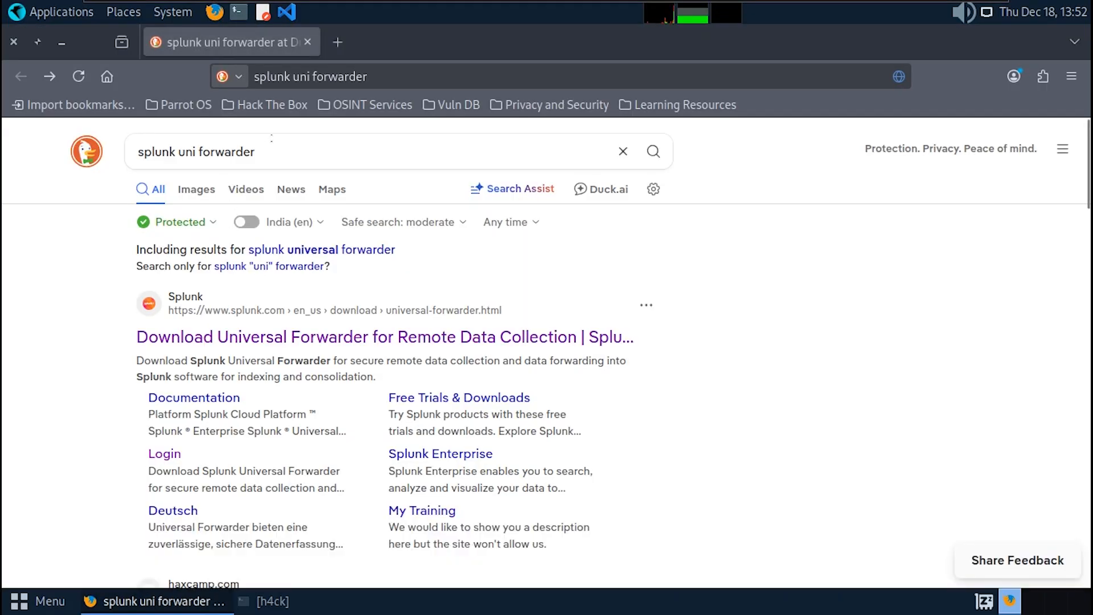
{"action": "left_click", "coordinate": [272, 142]}
{"action": "left_click", "coordinate": [338, 338]}
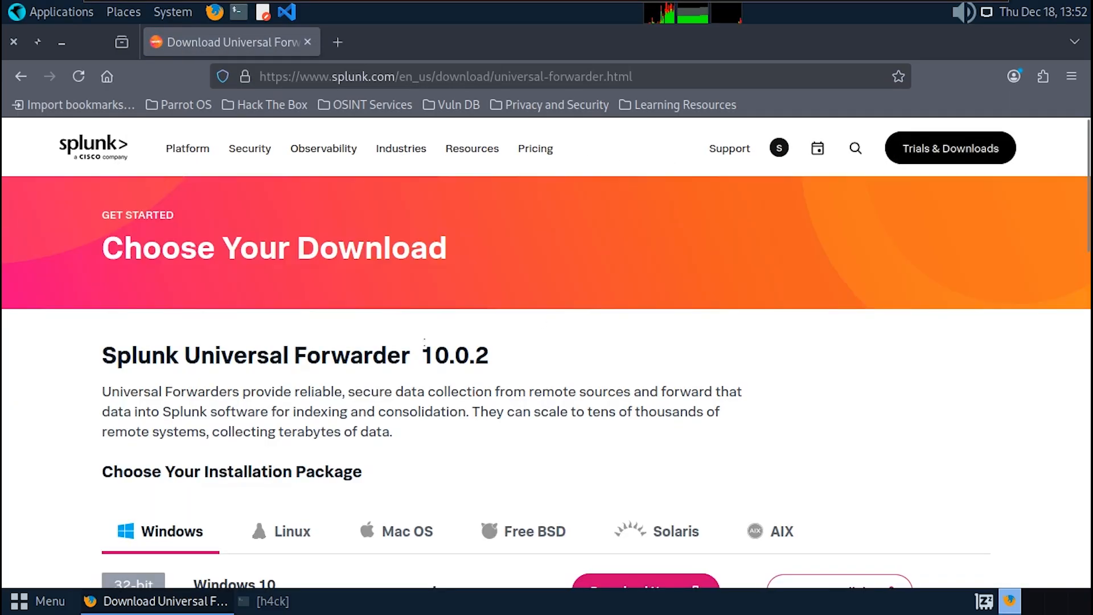
Show the Linux installation packages for Splunk Universal Forwarder 10.0.2 and locate the 64-bit kernel distributions
{"action": "scroll", "coordinate": [308, 296], "scroll_direction": "down", "scroll_amount": 5}
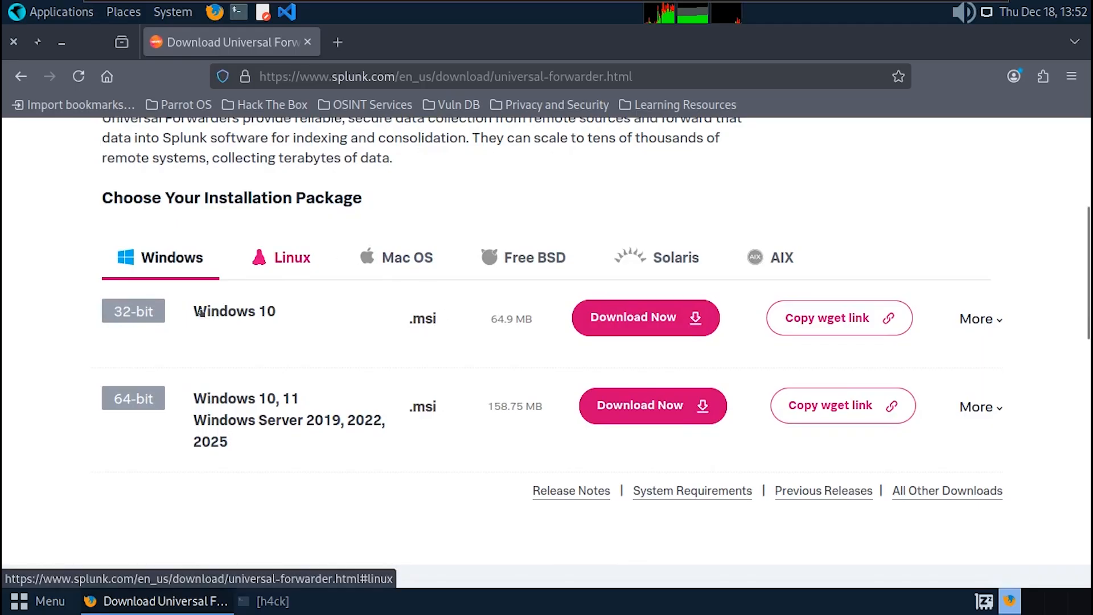
{"action": "left_click", "coordinate": [292, 259]}
{"action": "scroll", "coordinate": [338, 319], "scroll_direction": "down", "scroll_amount": 3}
{"action": "scroll", "coordinate": [337, 319], "scroll_direction": "down", "scroll_amount": 2}
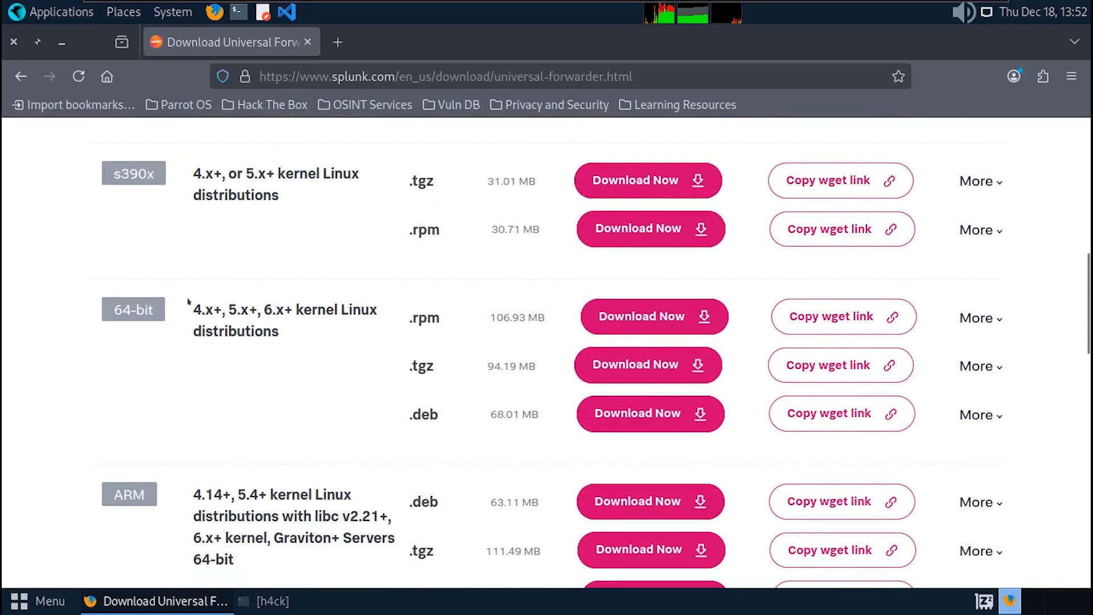
{"action": "left_click_drag", "start_coordinate": [189, 302], "coordinate": [1077, 436]}
{"action": "left_click", "coordinate": [1076, 435]}
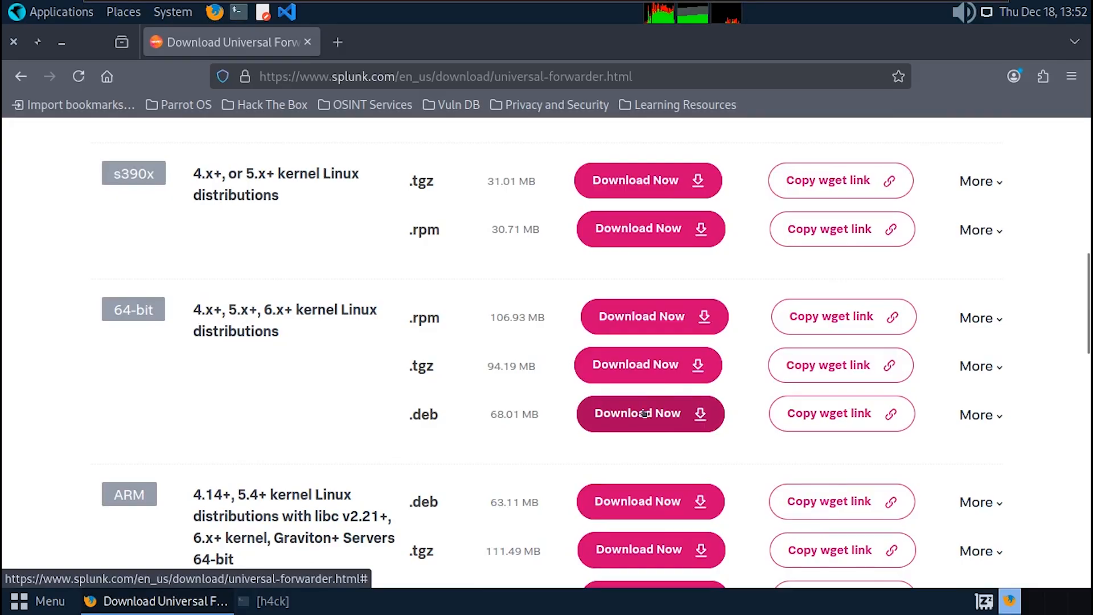
Copy the complete wget command for the 64-bit Linux .deb package
{"action": "left_click", "coordinate": [839, 415]}
{"action": "scroll", "coordinate": [847, 415], "scroll_direction": "down", "scroll_amount": 3}
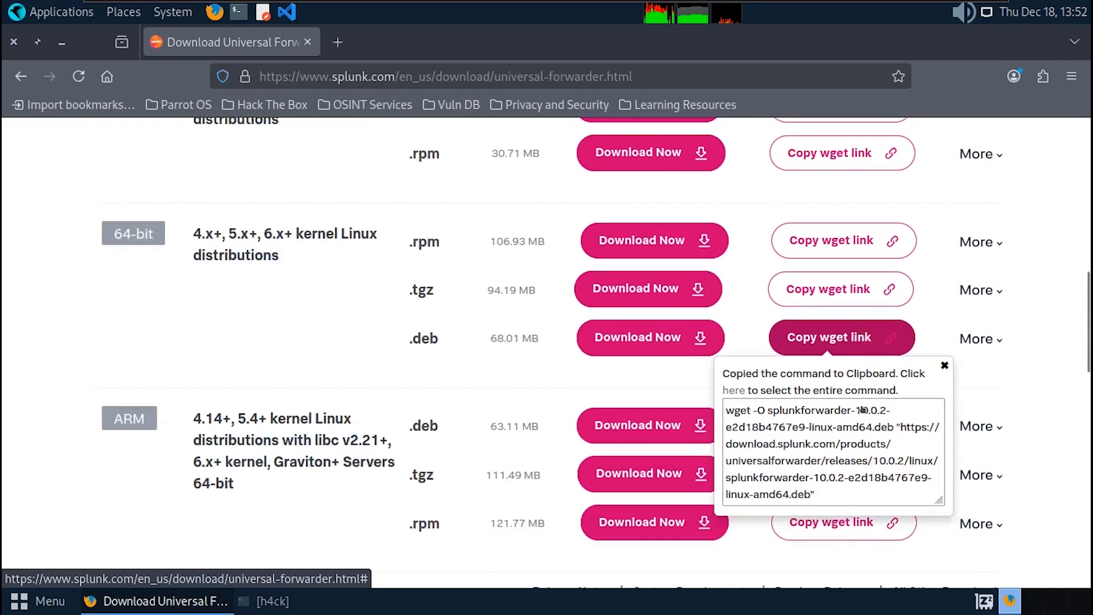
{"action": "left_click_drag", "start_coordinate": [732, 428], "coordinate": [816, 478]}
{"action": "left_click_drag", "start_coordinate": [716, 404], "coordinate": [706, 386]}
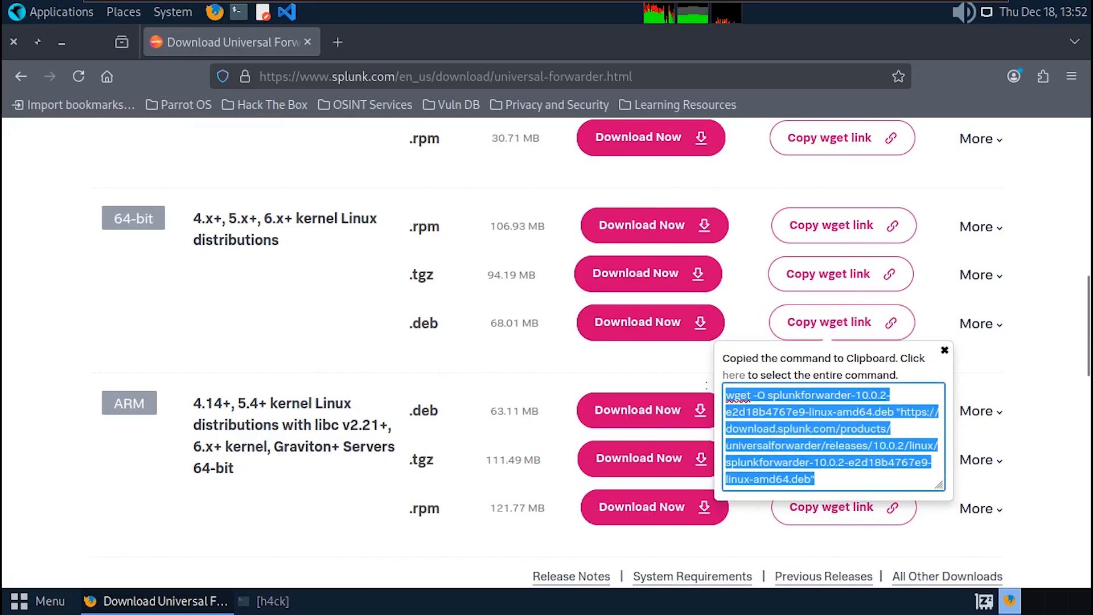
{"action": "right_click", "coordinate": [761, 390]}
{"action": "left_click", "coordinate": [808, 160]}
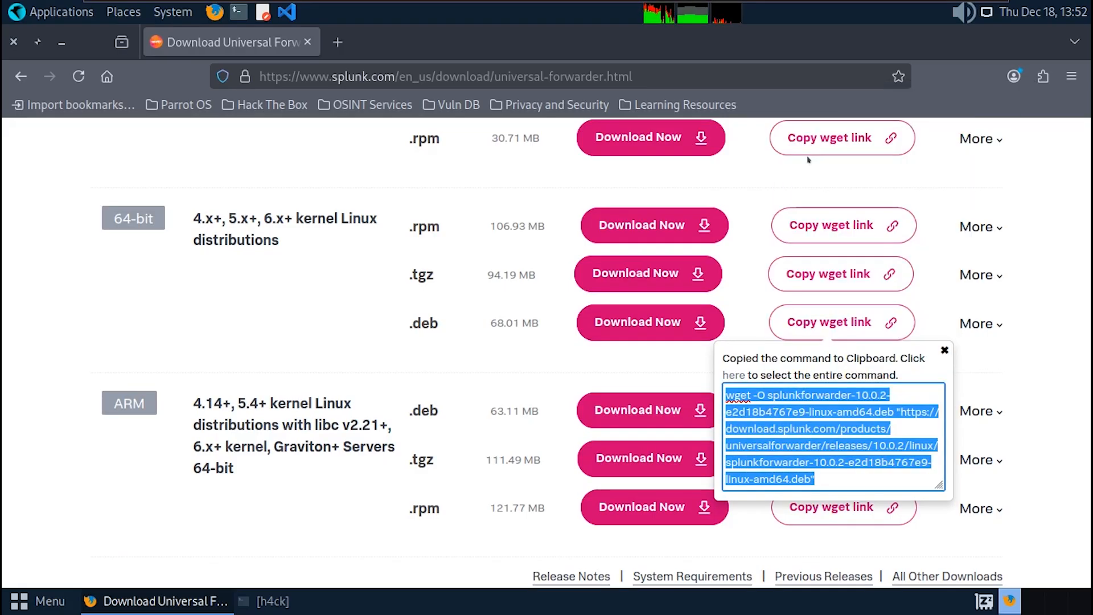
Switch to the h4ck terminal, minimize Firefox and run the copied wget command to download splunkforwarder-10.0.2-e2d18b4767e9-linux-amd64.deb
{"action": "left_click", "coordinate": [267, 597]}
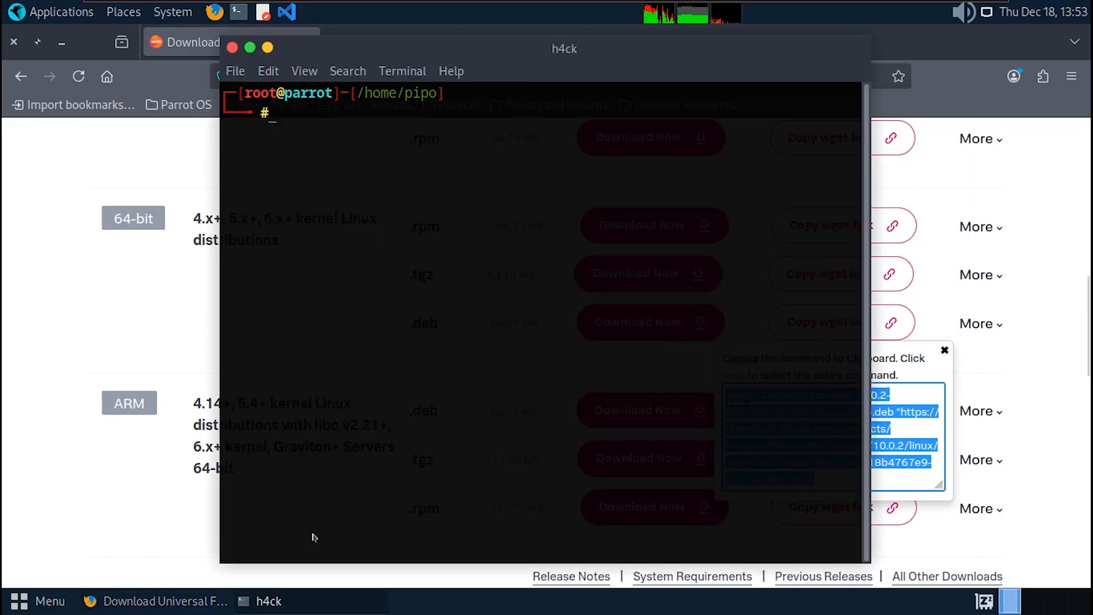
{"action": "left_click", "coordinate": [62, 40]}
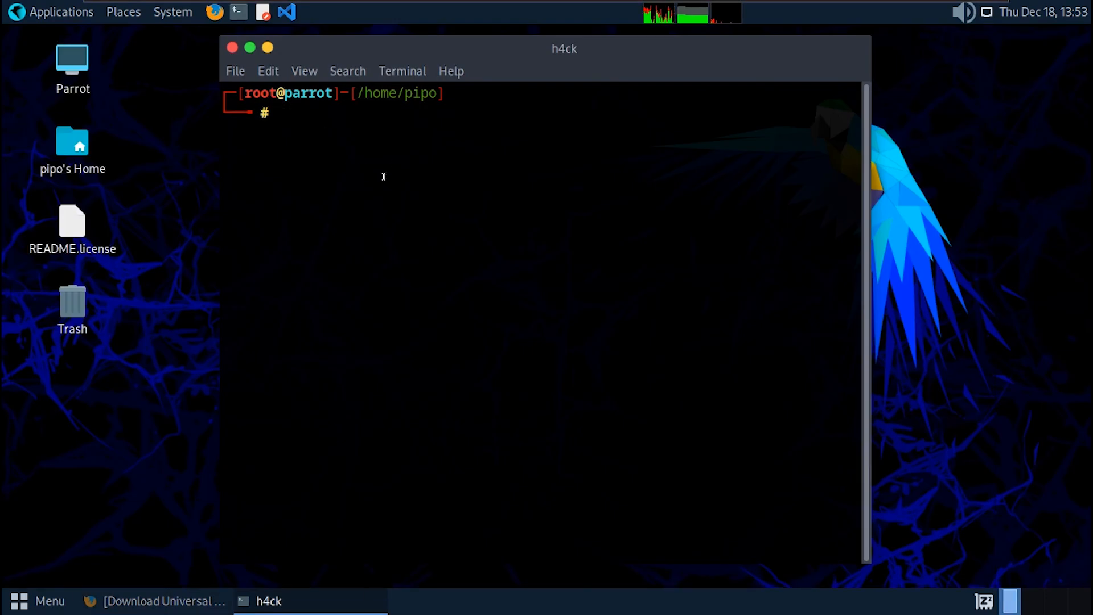
{"action": "right_click", "coordinate": [389, 183]}
{"action": "left_click", "coordinate": [434, 300]}
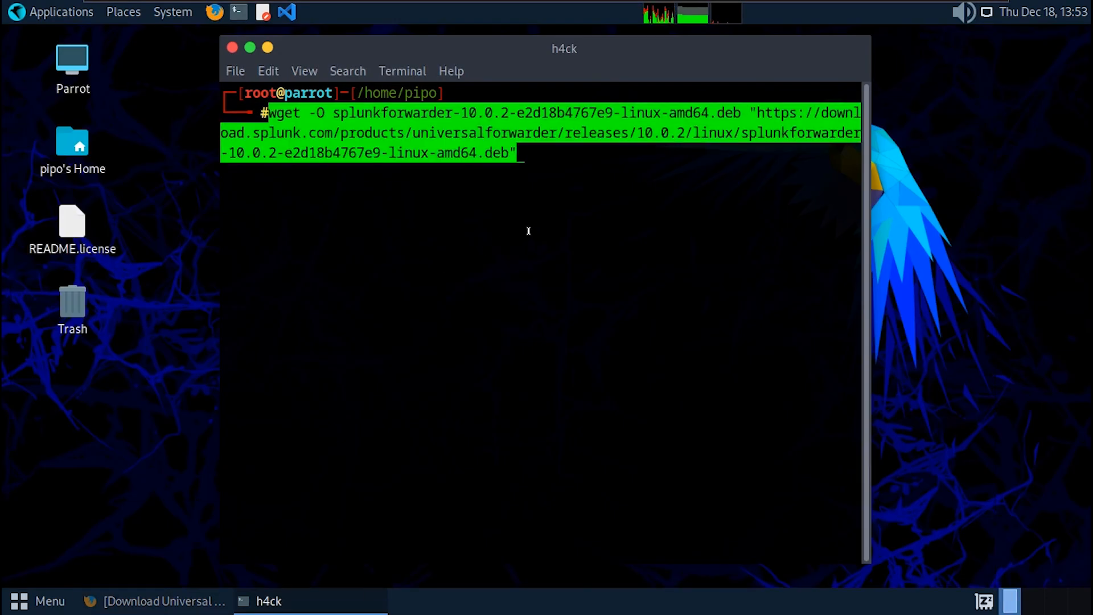
{"action": "key", "text": "Return"}
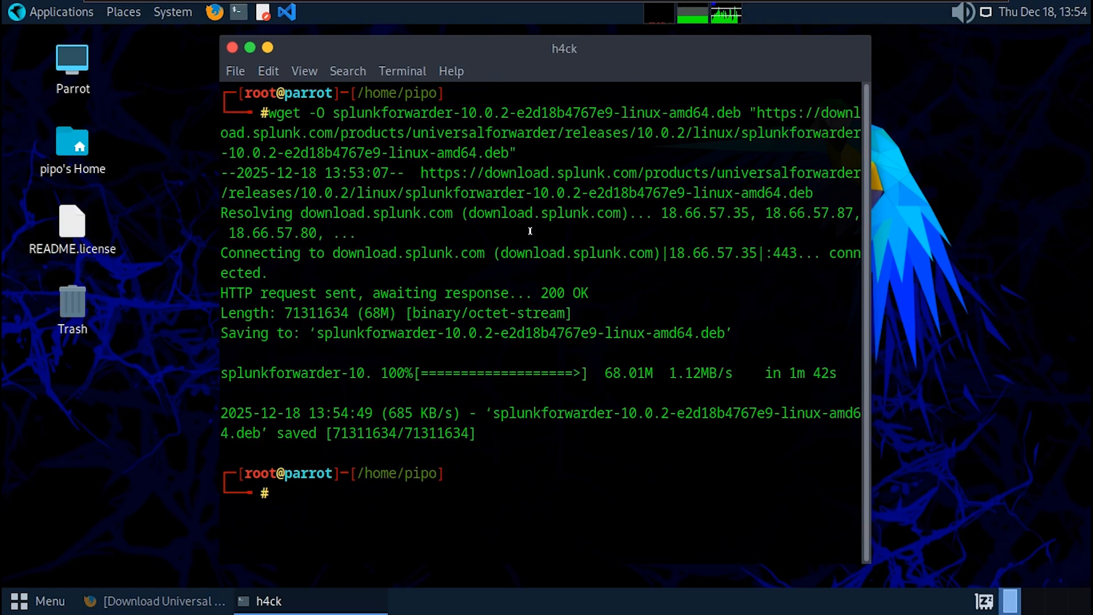
Clear the terminal and look for the downloaded package with ls | grep "splunk"
{"action": "type", "text": "clear"}
{"action": "key", "text": "Return"}
{"action": "type", "text": "ls | "}
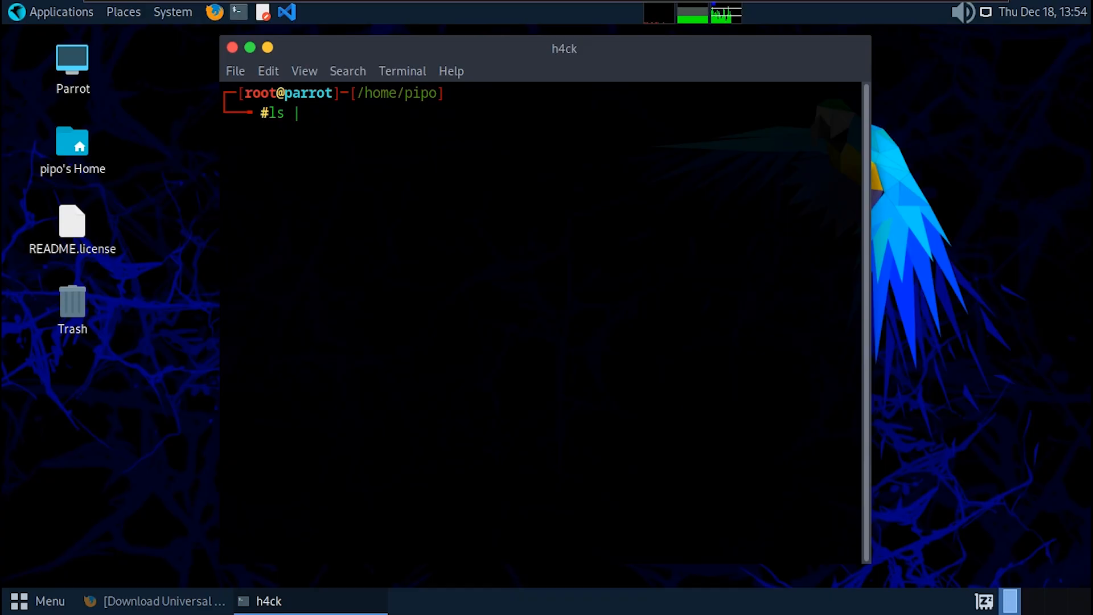
{"action": "type", "text": "grep \"splunk\""}
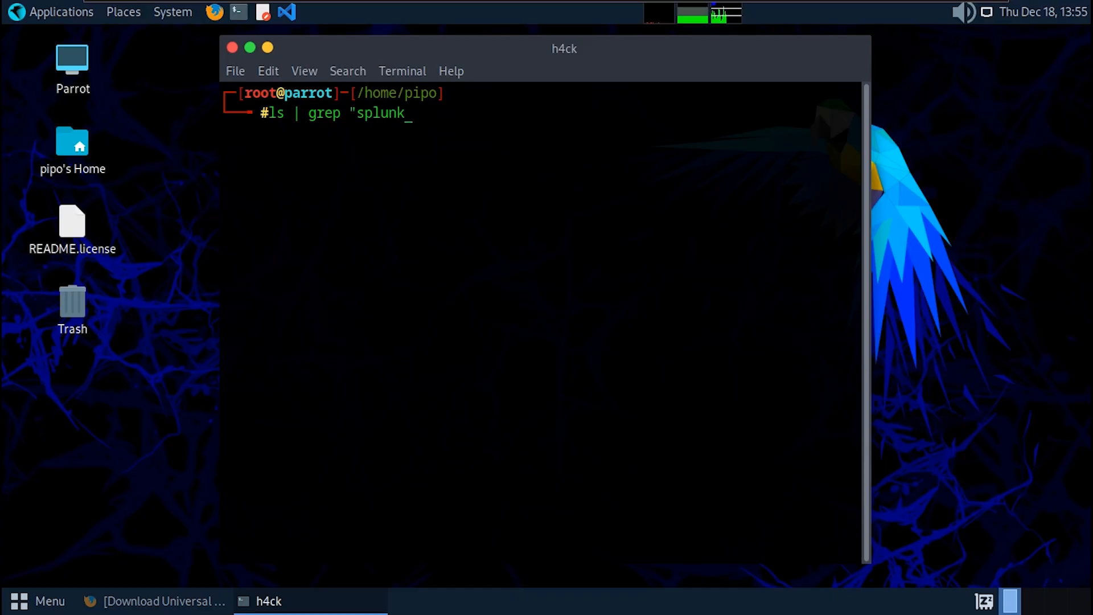
{"action": "key", "text": "Return"}
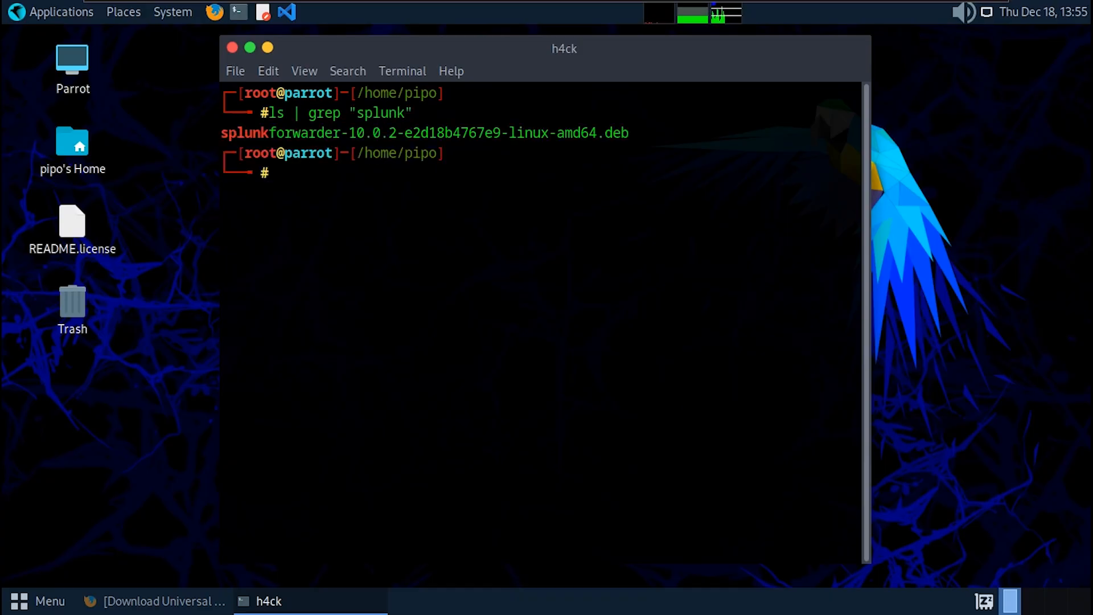
Clear the terminal and install the forwarder with sudo dpkg -i splunkforwarder-10.0.2-e2d18b4767e9-linux-amd64.deb
{"action": "type", "text": "clear"}
{"action": "key", "text": "Return"}
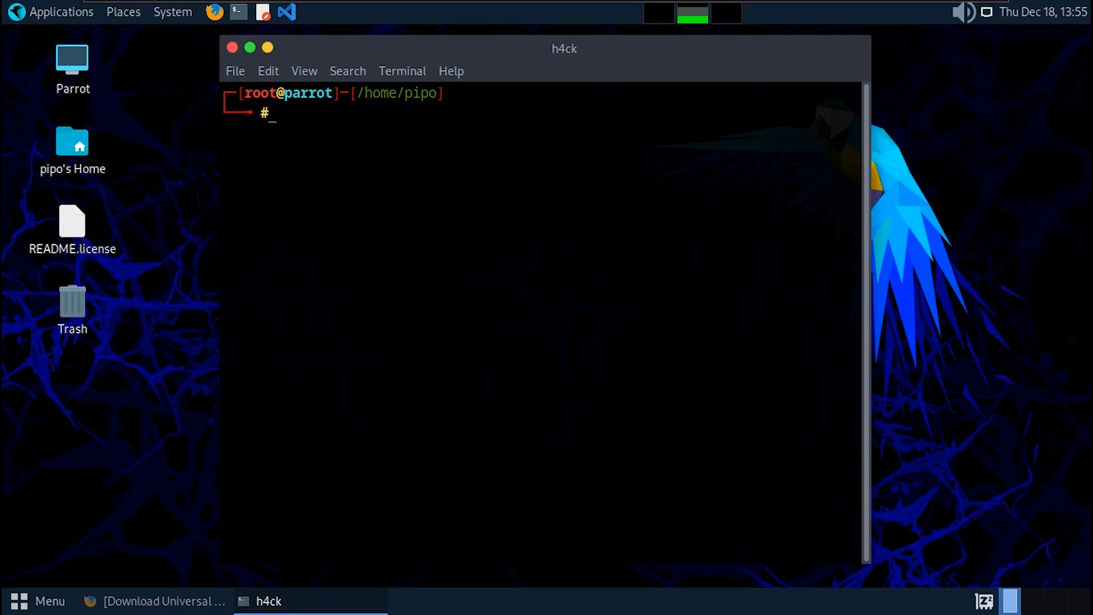
{"action": "type", "text": "sudo spkg"}
{"action": "key", "text": "BackSpace"}
{"action": "key", "text": "BackSpace"}
{"action": "key", "text": "BackSpace"}
{"action": "key", "text": "BackSpace"}
{"action": "key", "text": "BackSpace"}
{"action": "key", "text": "BackSpace"}
{"action": "key", "text": "BackSpace"}
{"action": "type", "text": "o dpkg -i sp"}
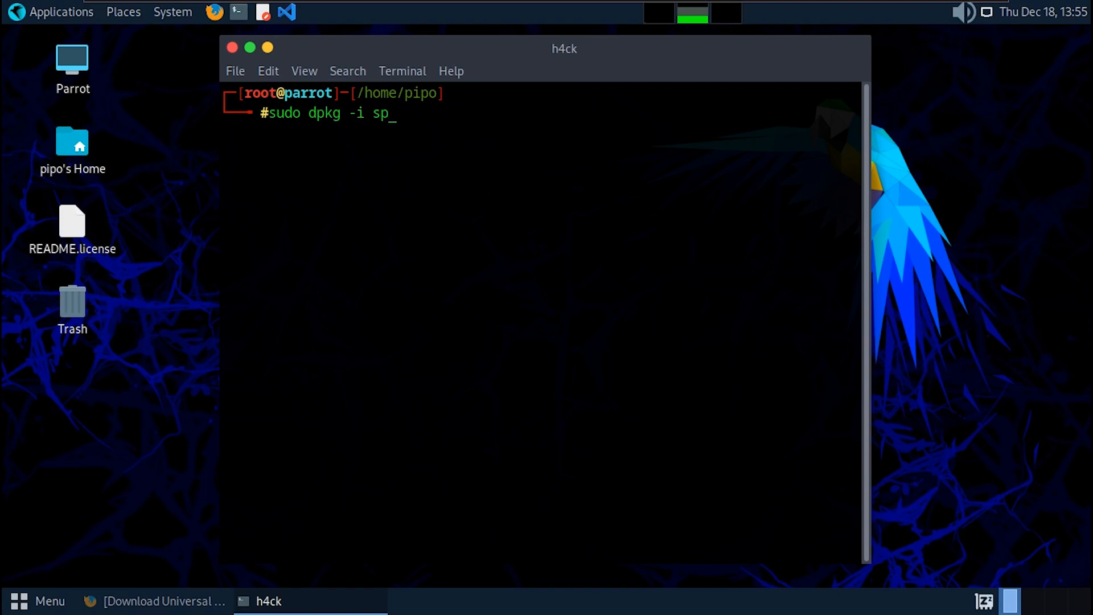
{"action": "key", "text": "Tab"}
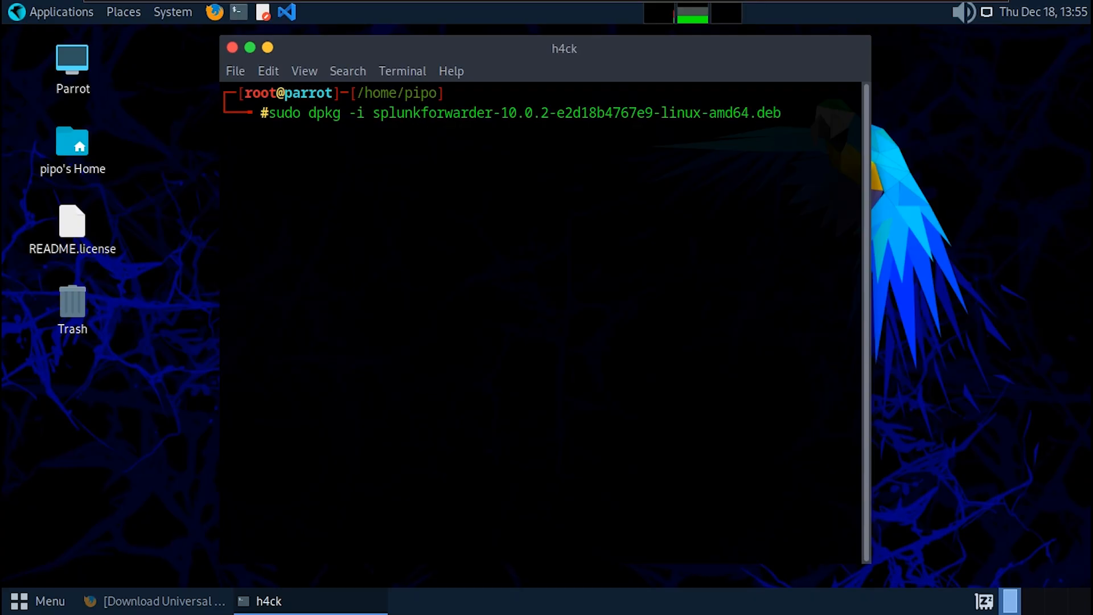
{"action": "key", "text": "Return"}
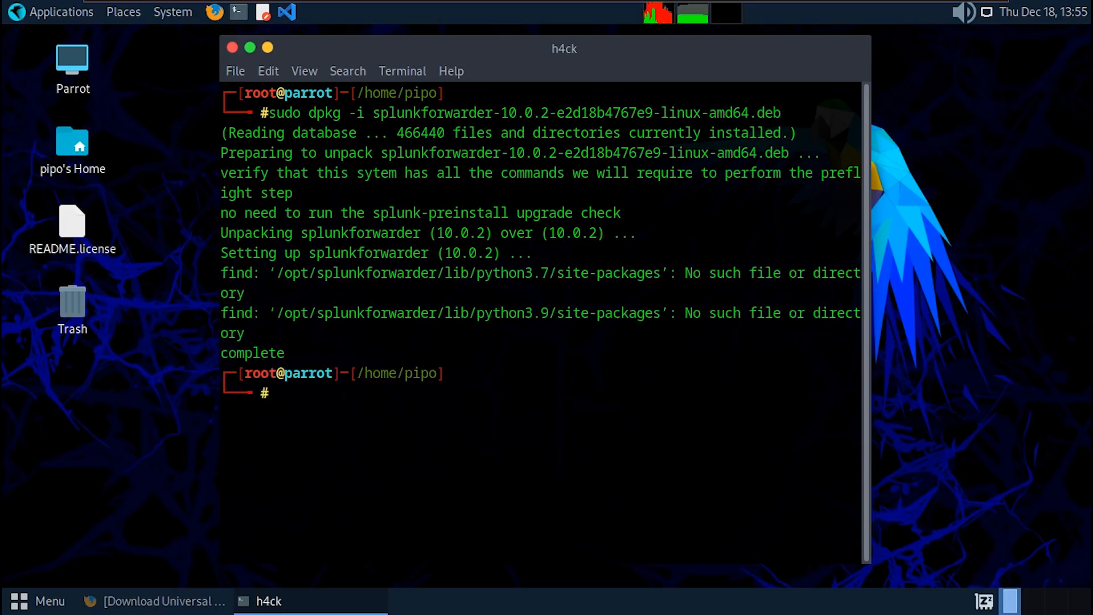
{"action": "triple_click", "coordinate": [290, 351]}
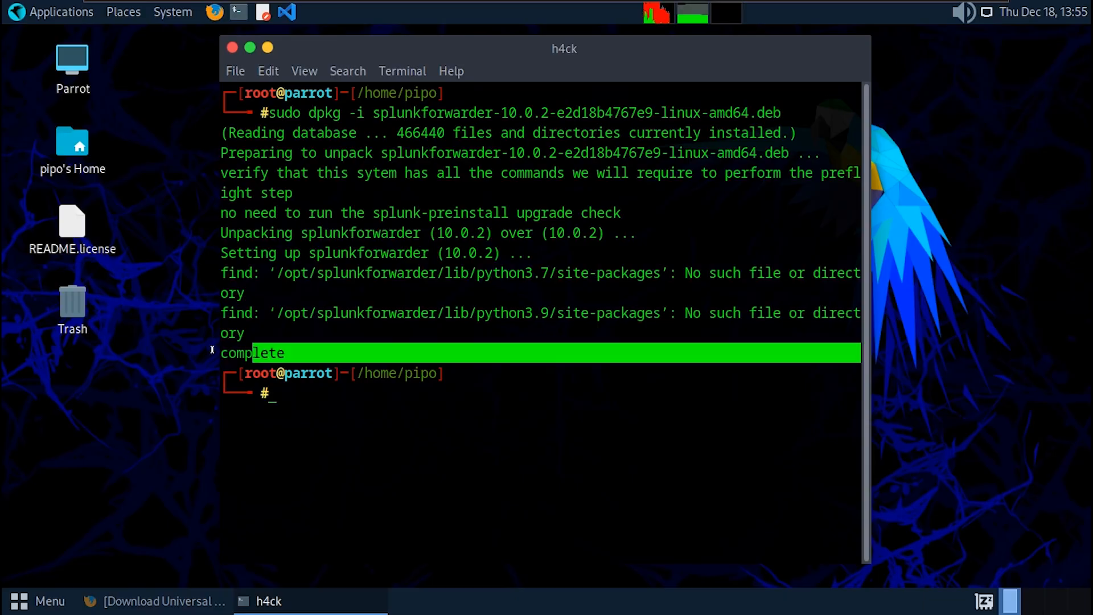
{"action": "left_click", "coordinate": [438, 352]}
Clear the terminal and start the forwarder with sudo /opt/splunkforwarder/bin/splunk start --accept-license
{"action": "type", "text": "clear"}
{"action": "key", "text": "Return"}
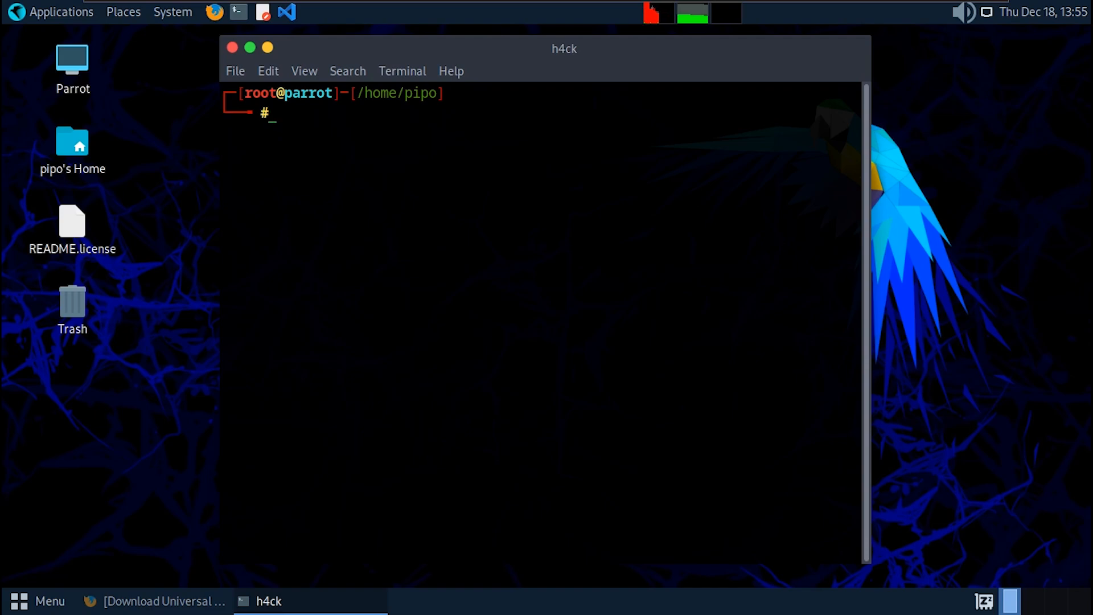
{"action": "type", "text": "sudo /opt/s"}
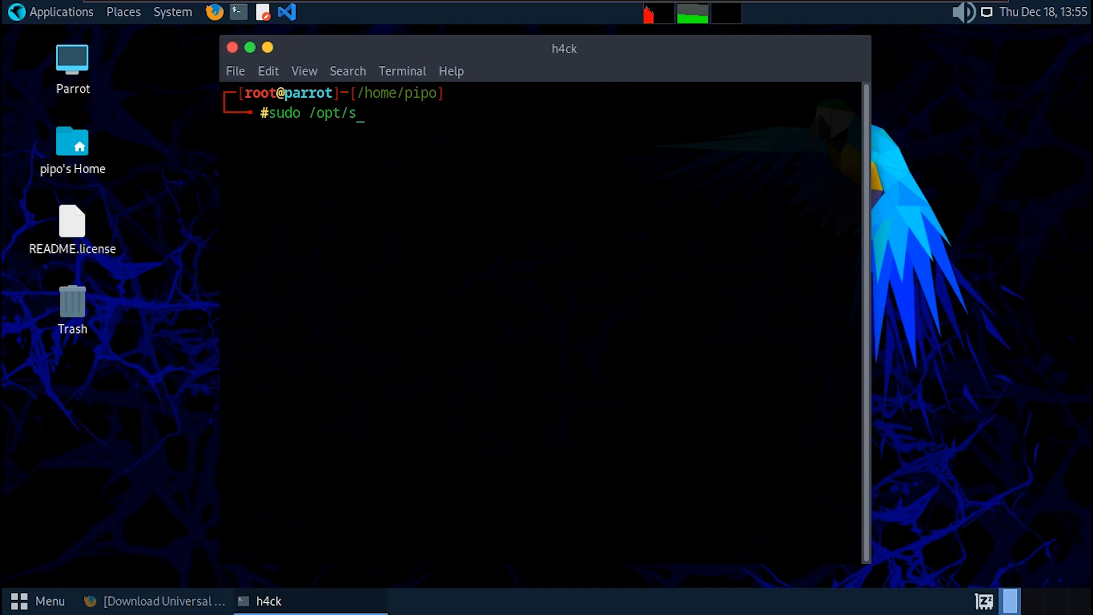
{"action": "type", "text": "p"}
{"action": "key", "text": "Tab"}
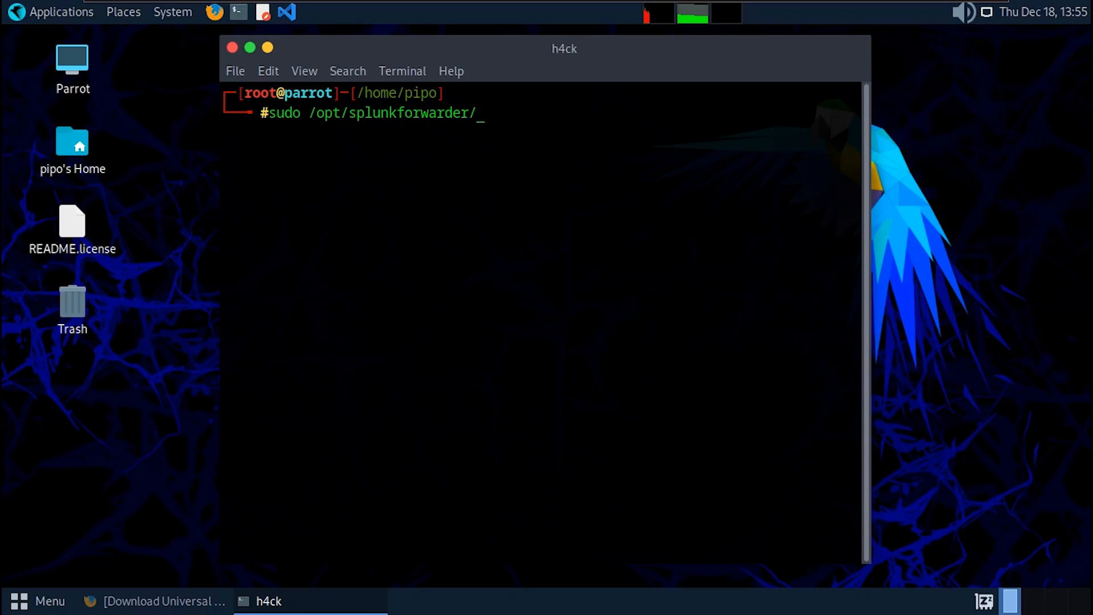
{"action": "type", "text": "bin/sp"}
{"action": "key", "text": "Tab"}
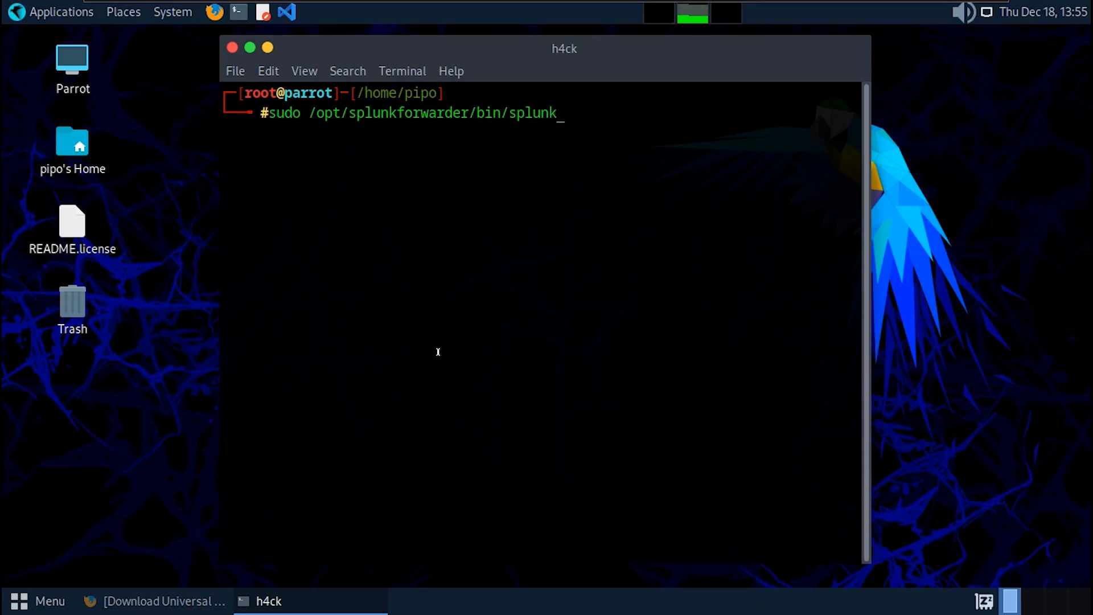
{"action": "type", "text": "s"}
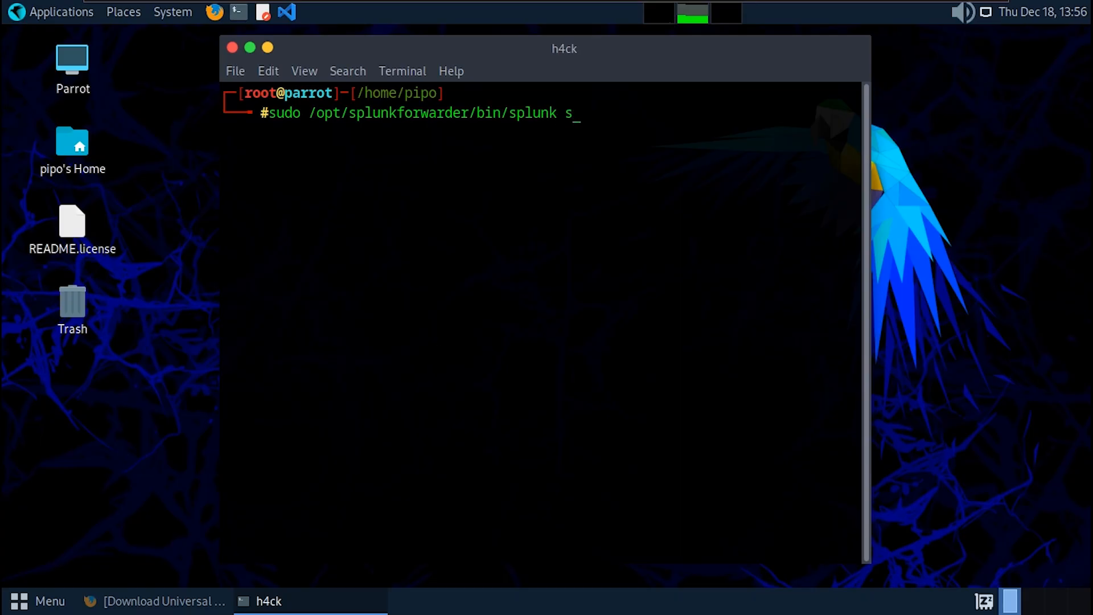
{"action": "type", "text": "tart --accept-license"}
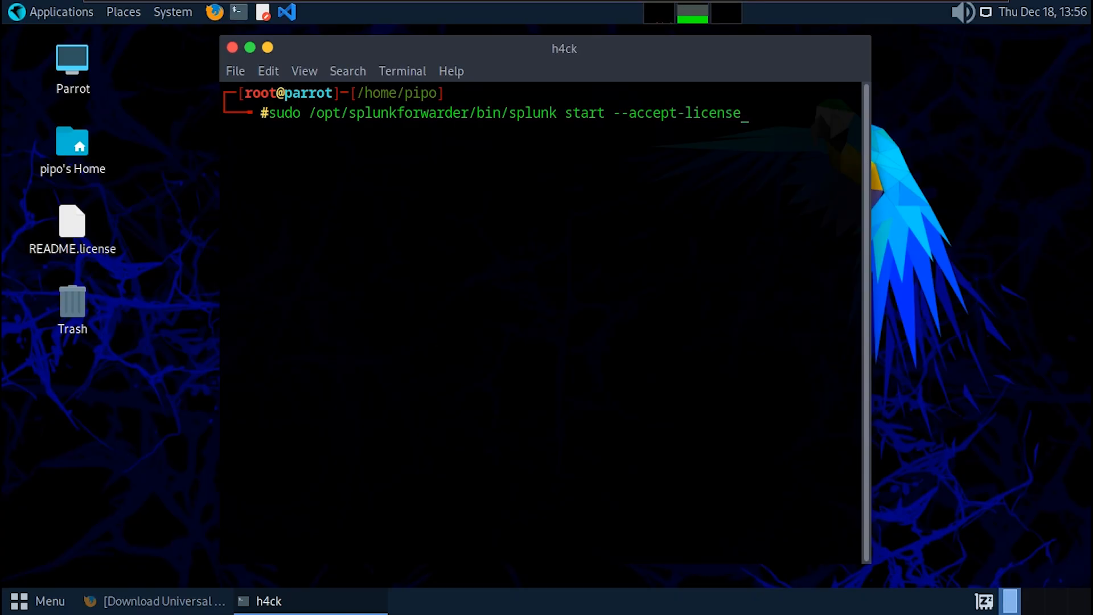
{"action": "key", "text": "Return"}
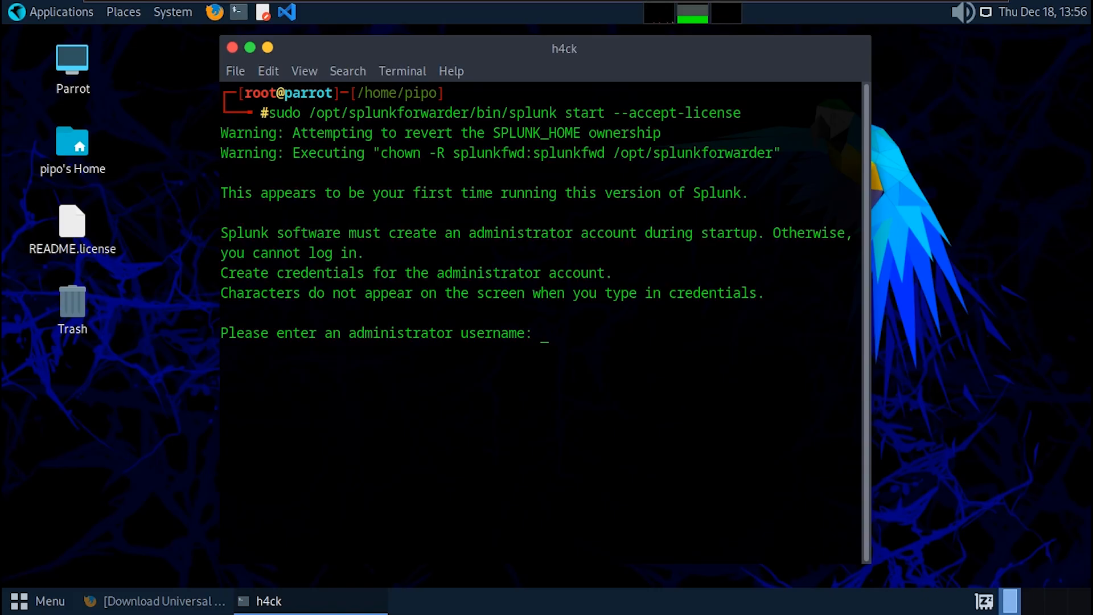
Create the forwarder's administrator account with username siem, entering and confirming its password
{"action": "type", "text": "siem"}
{"action": "key", "text": "Return"}
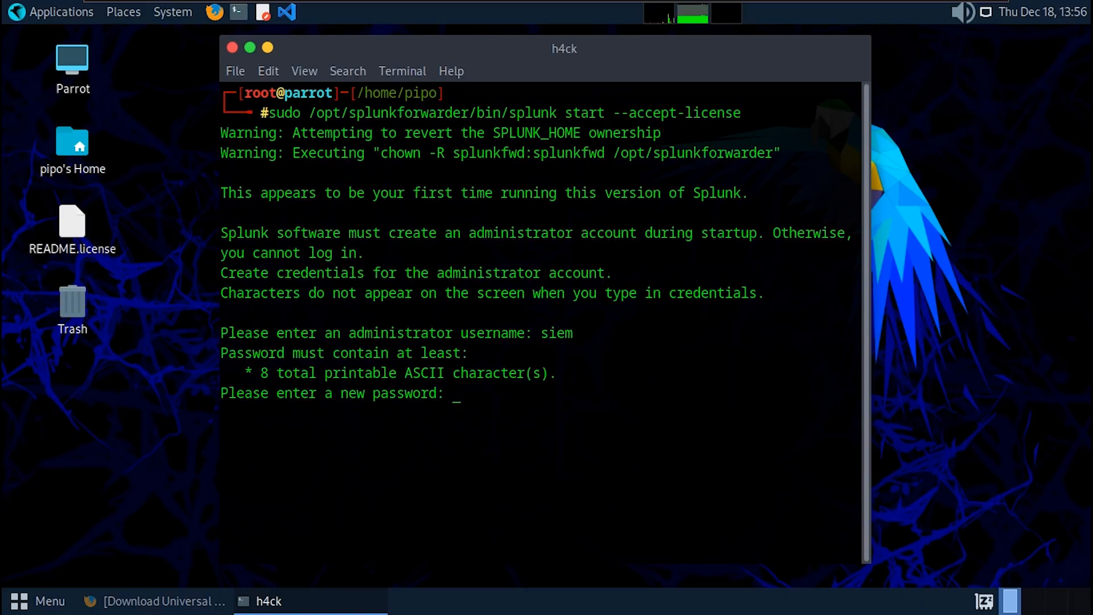
{"action": "key", "text": "Return"}
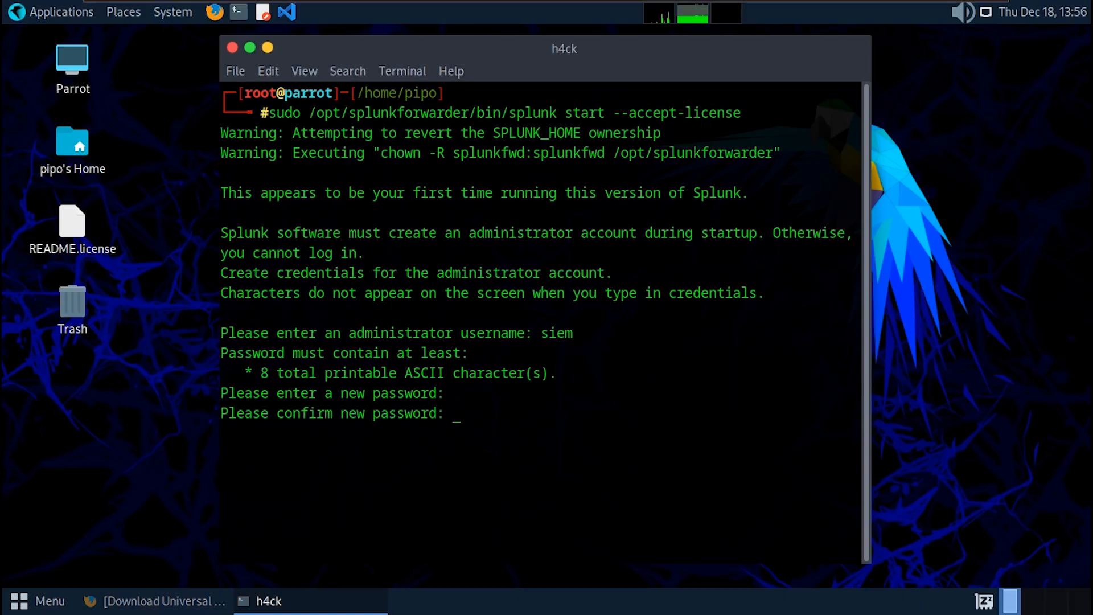
{"action": "key", "text": "Return"}
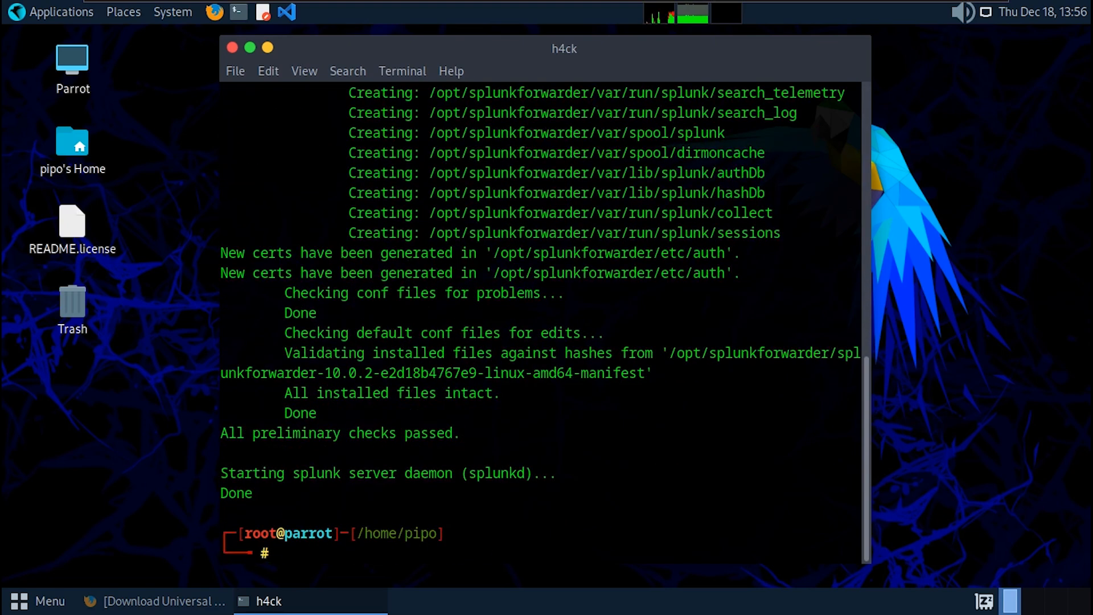
Clear the terminal and enter the command sudo /opt/splunkforwarder/bin/splunk add forward-server HOST_IP:9997 without running it
{"action": "type", "text": "clear"}
{"action": "key", "text": "Return"}
{"action": "key", "text": "Up"}
{"action": "key", "text": "Up"}
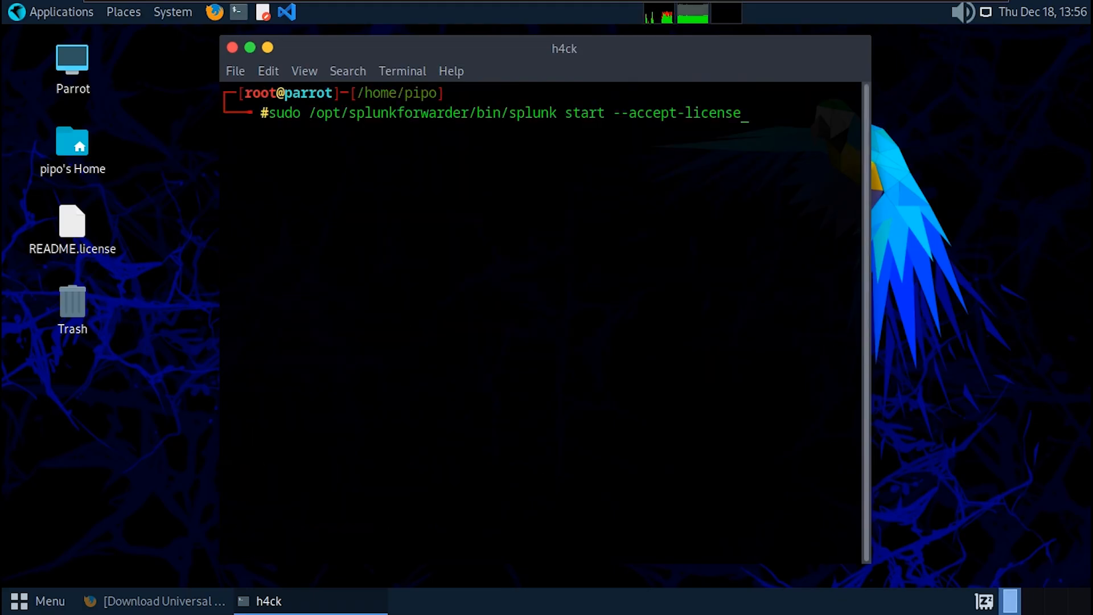
{"action": "key", "text": "BackSpace"}
{"action": "key", "text": "BackSpace"}
{"action": "key", "text": "BackSpace"}
{"action": "key", "text": "BackSpace"}
{"action": "key", "text": "BackSpace"}
{"action": "key", "text": "BackSpace"}
{"action": "key", "text": "BackSpace"}
{"action": "key", "text": "BackSpace"}
{"action": "key", "text": "BackSpace"}
{"action": "key", "text": "BackSpace"}
{"action": "key", "text": "BackSpace"}
{"action": "key", "text": "BackSpace"}
{"action": "key", "text": "BackSpace"}
{"action": "key", "text": "BackSpace"}
{"action": "key", "text": "BackSpace"}
{"action": "key", "text": "BackSpace"}
{"action": "key", "text": "BackSpace"}
{"action": "key", "text": "BackSpace"}
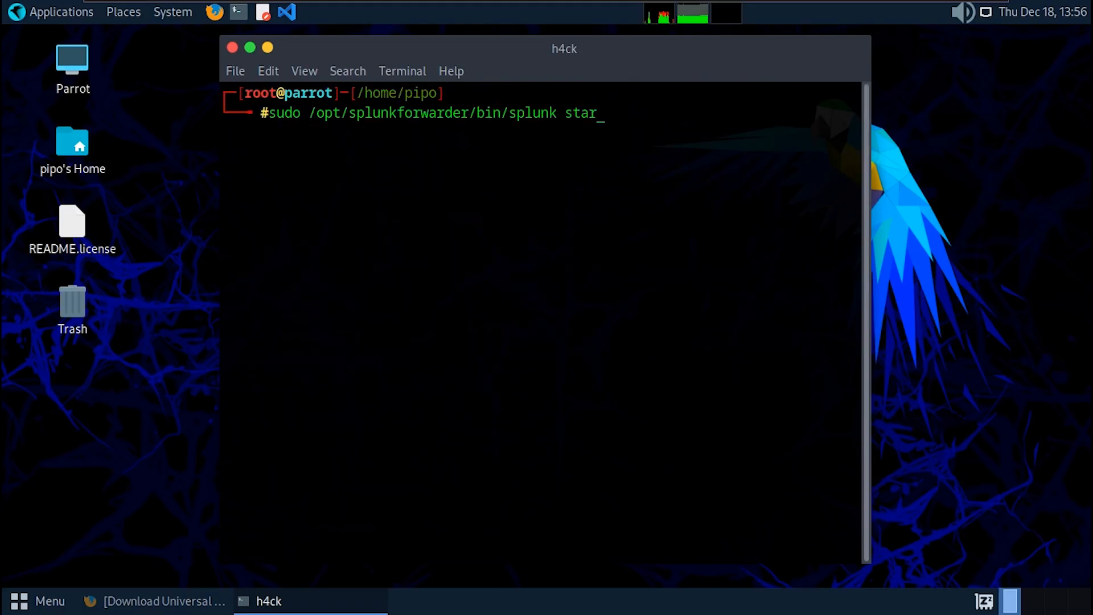
{"action": "key", "text": "BackSpace"}
{"action": "key", "text": "BackSpace"}
{"action": "key", "text": "BackSpace"}
{"action": "type", "text": "add forwa"}
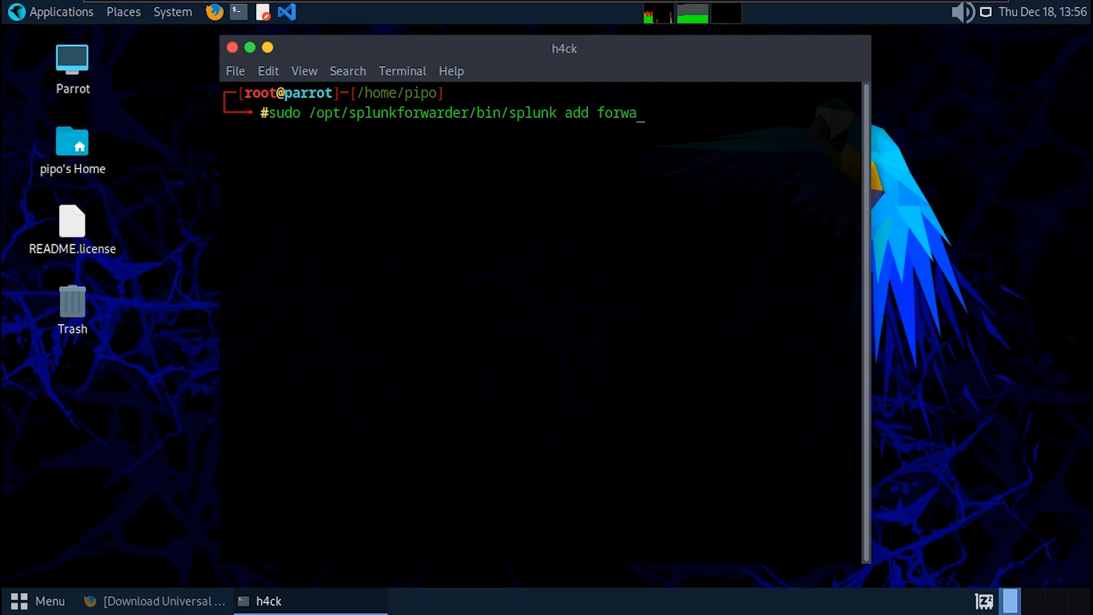
{"action": "type", "text": "rd-sev"}
{"action": "key", "text": "BackSpace"}
{"action": "type", "text": "rver "}
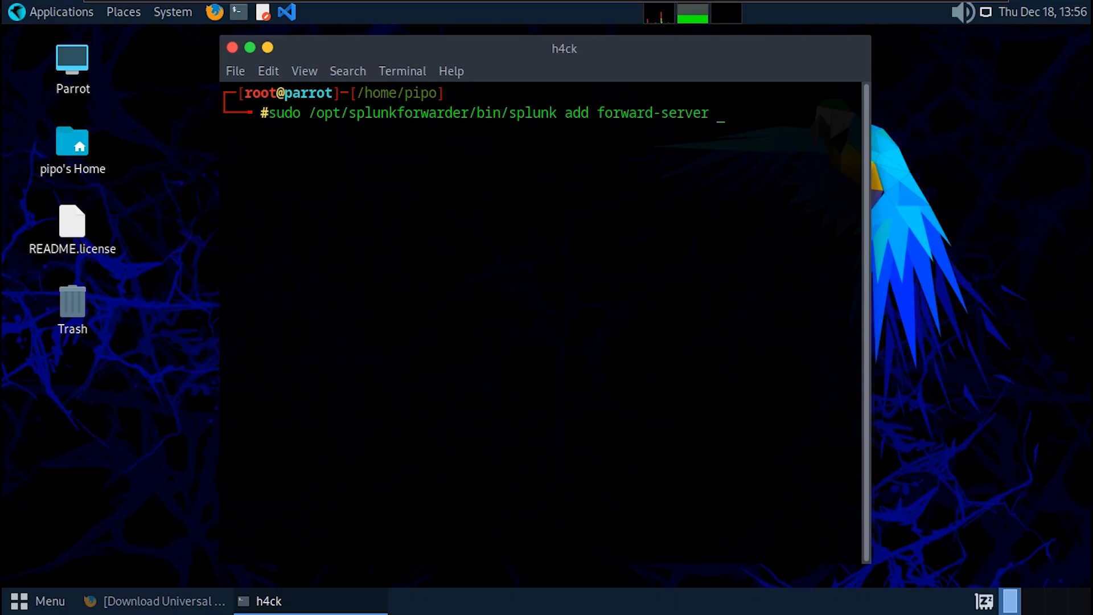
{"action": "type", "text": "HOST_IP:9997"}
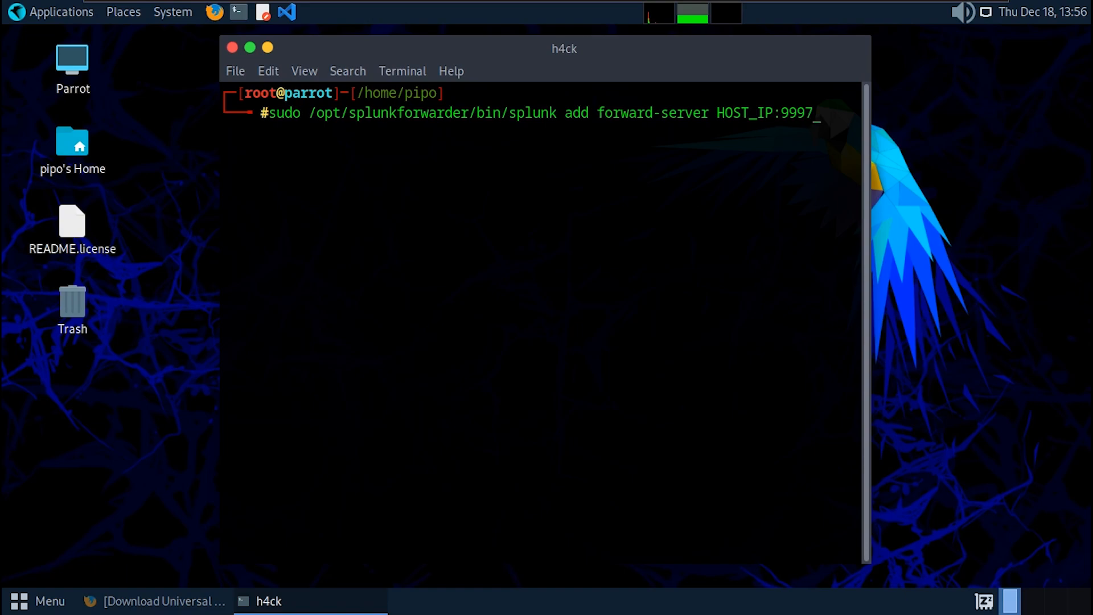
{"action": "left_click_drag", "start_coordinate": [831, 104], "coordinate": [247, 102]}
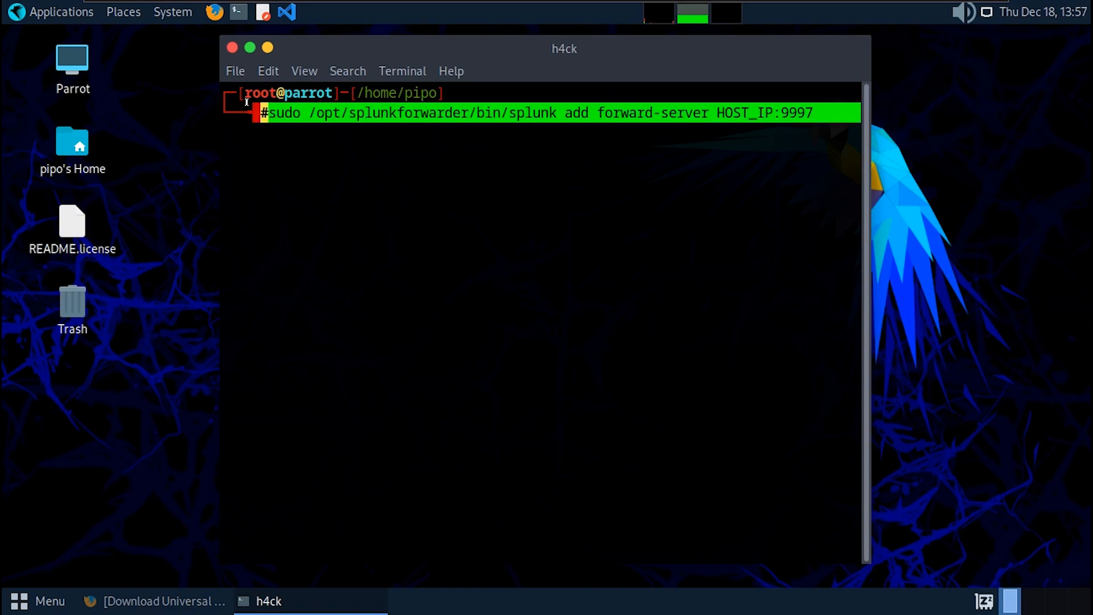
{"action": "left_click", "coordinate": [711, 111]}
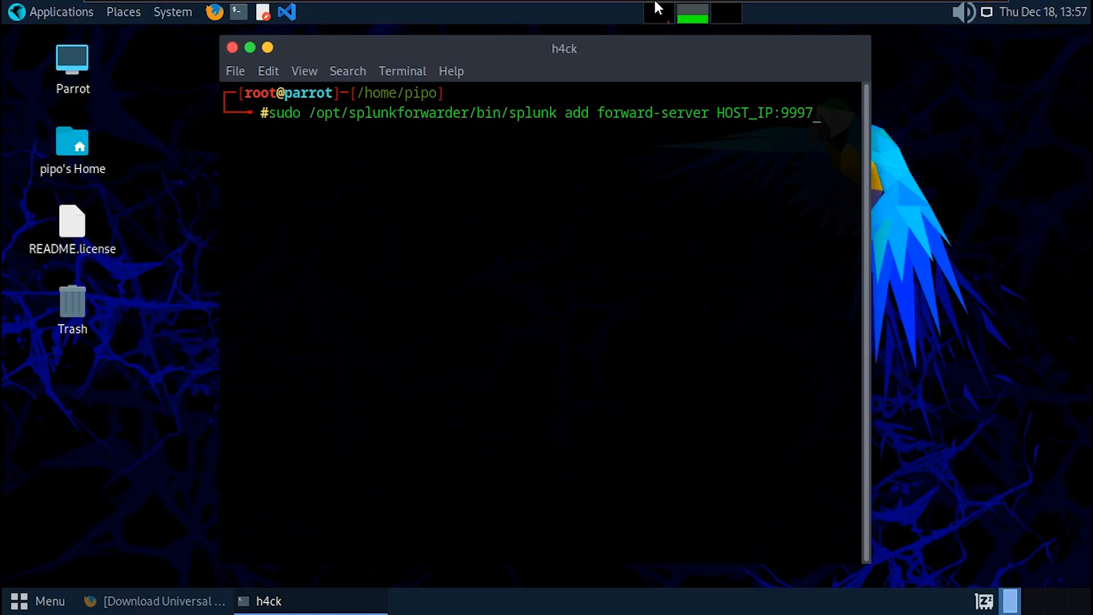
Switch to Splunk Enterprise in the host's browser and open the Receive data configuration under Forwarding and receiving
{"action": "mouse_move", "coordinate": [654, 5]}
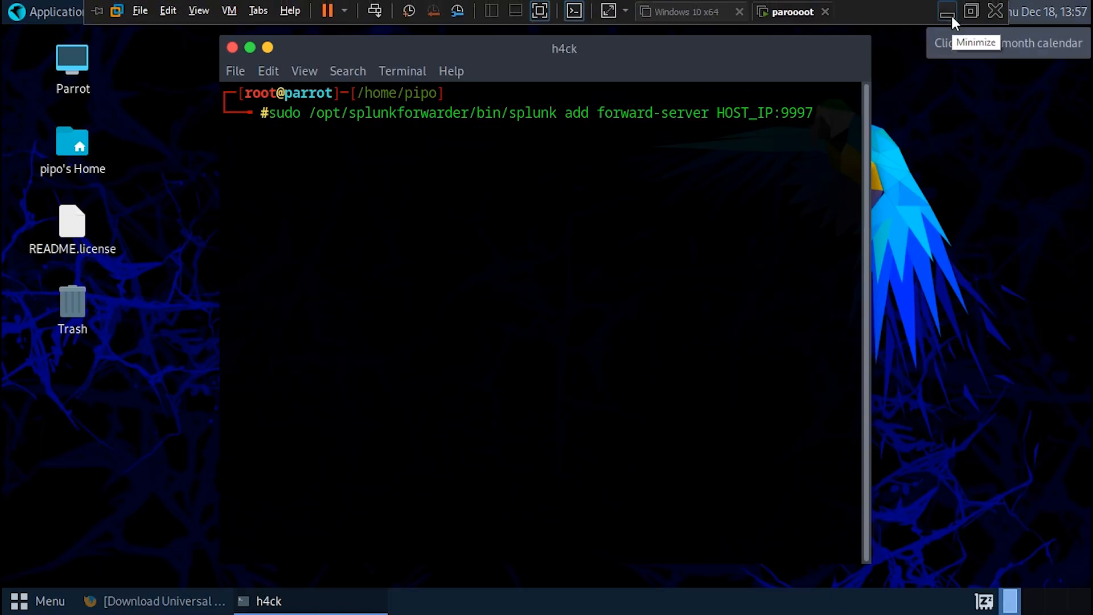
{"action": "left_click", "coordinate": [951, 12]}
{"action": "left_click", "coordinate": [524, 604]}
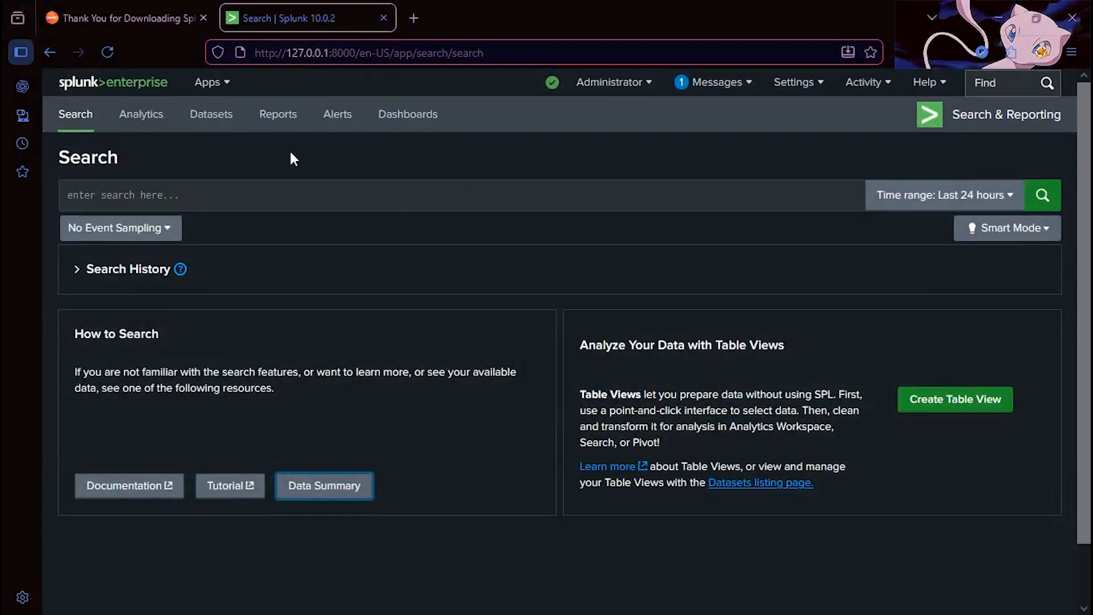
{"action": "left_click", "coordinate": [865, 85]}
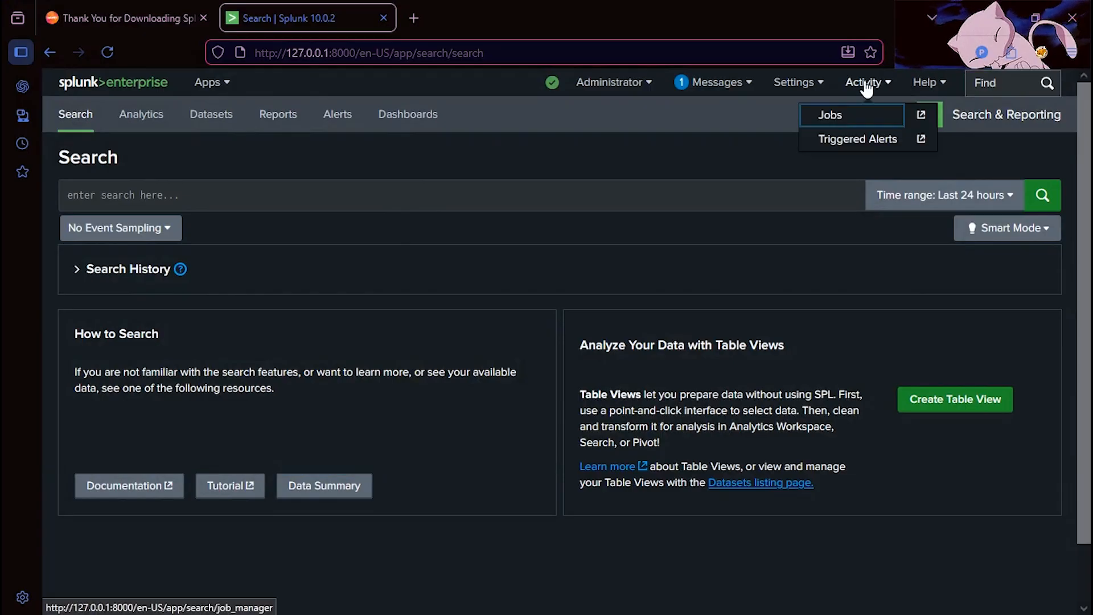
{"action": "left_click", "coordinate": [798, 86]}
{"action": "left_click", "coordinate": [916, 219]}
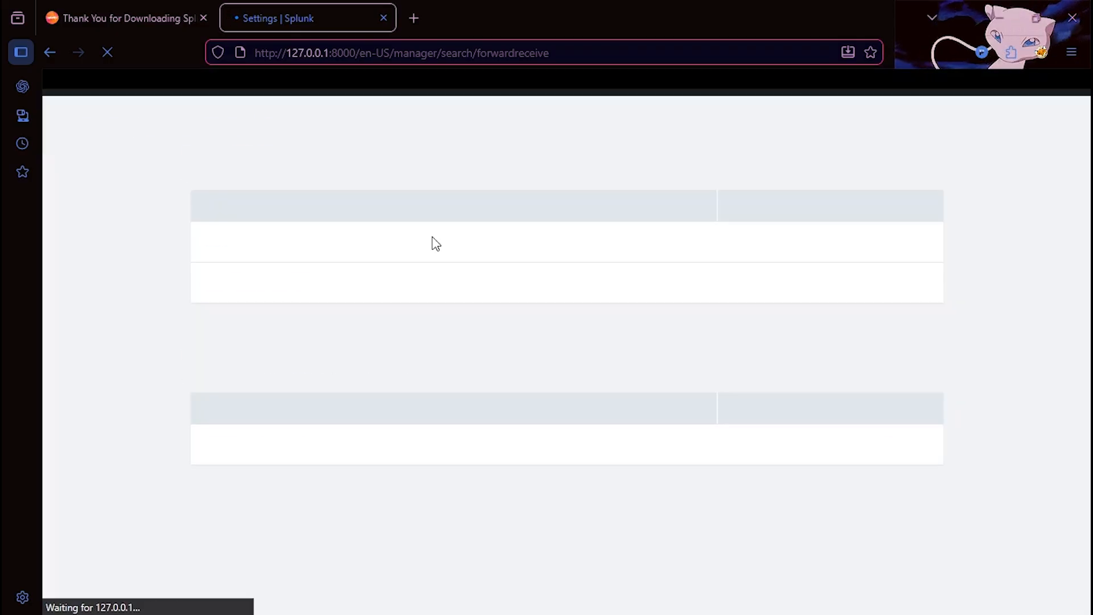
{"action": "left_click", "coordinate": [278, 451]}
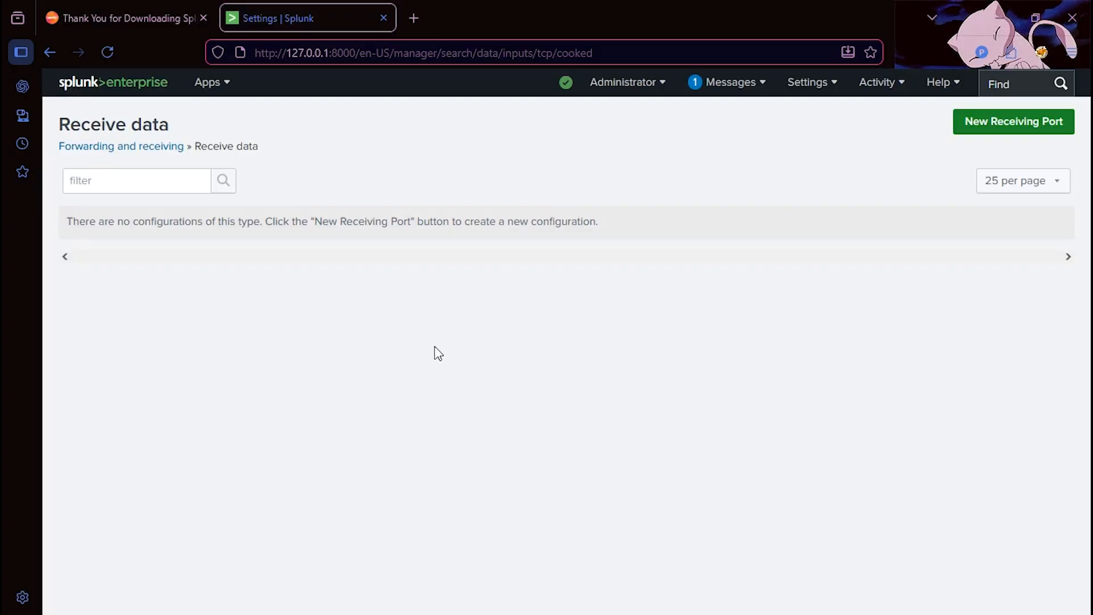
Add a new receiving port that listens on 9997 and save it
{"action": "left_click", "coordinate": [1022, 122]}
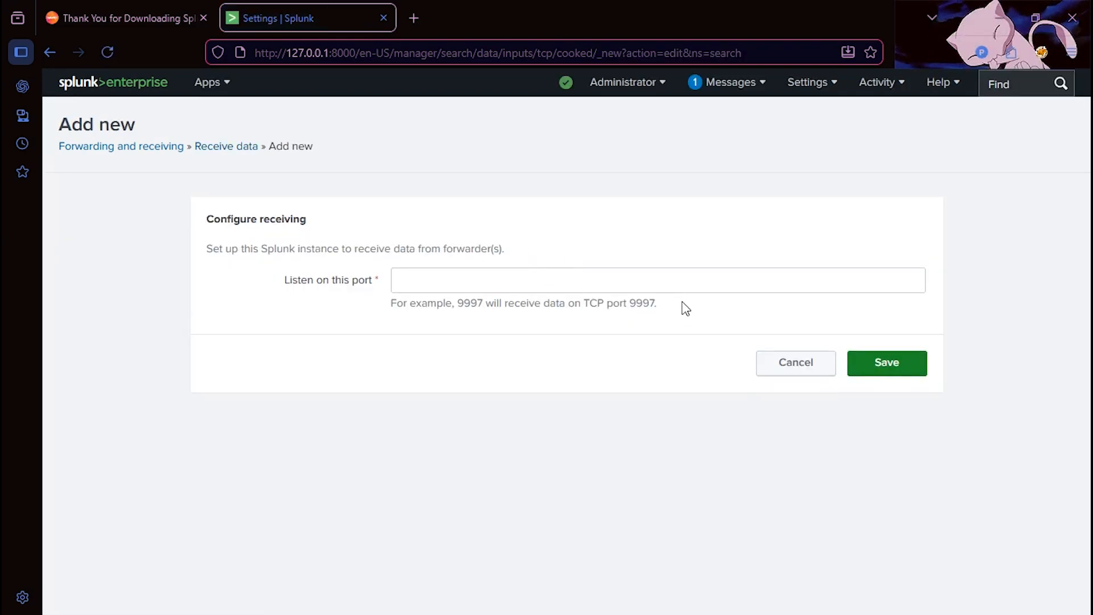
{"action": "left_click_drag", "start_coordinate": [685, 307], "coordinate": [441, 309]}
{"action": "left_click", "coordinate": [483, 275]}
{"action": "type", "text": "9"}
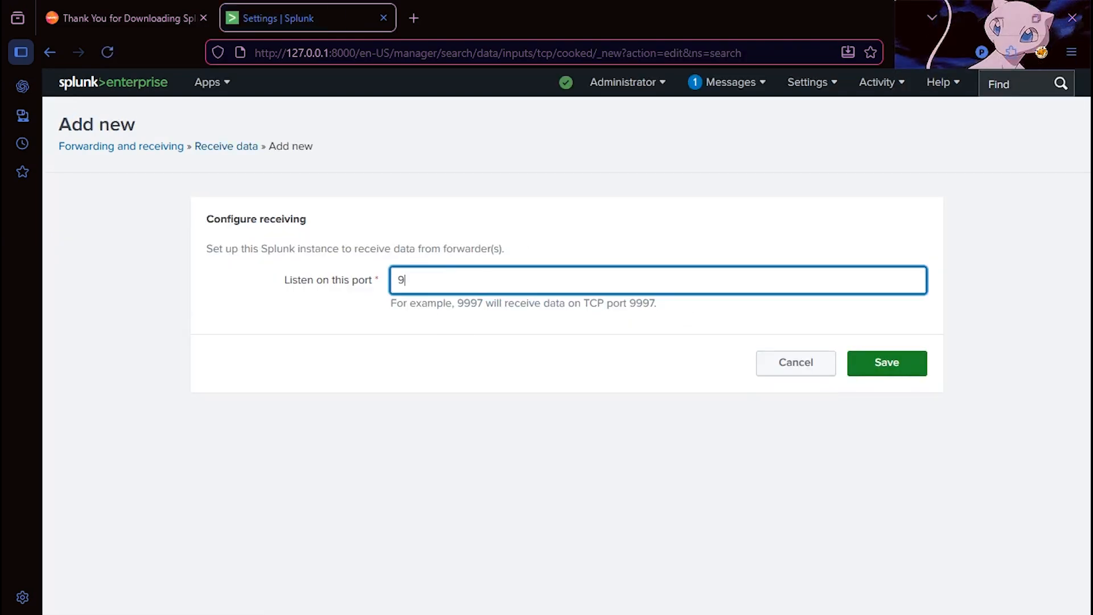
{"action": "type", "text": "997"}
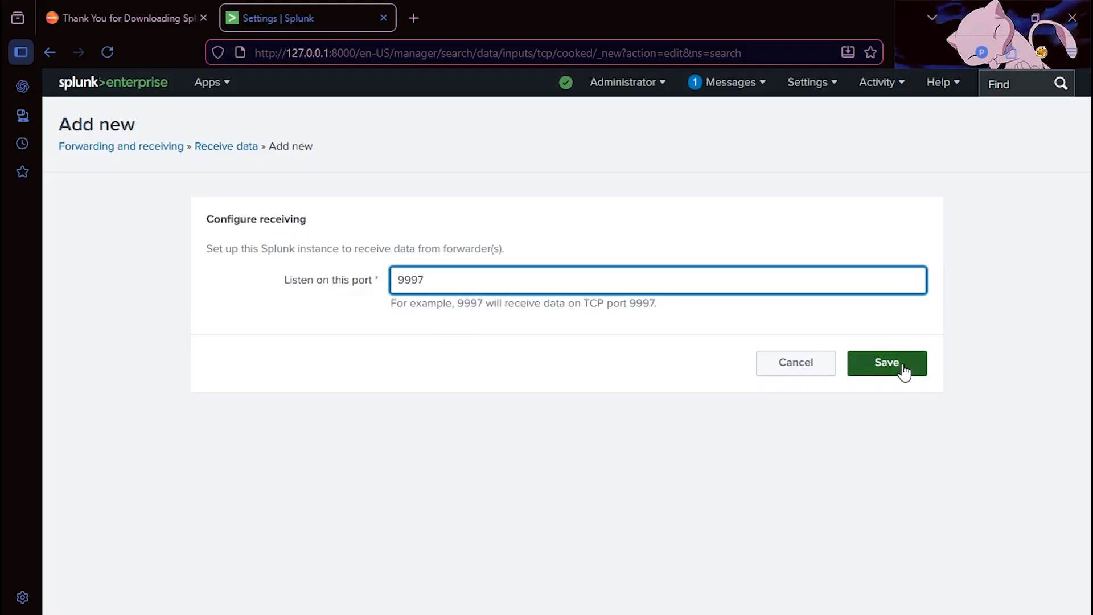
{"action": "left_click", "coordinate": [902, 374]}
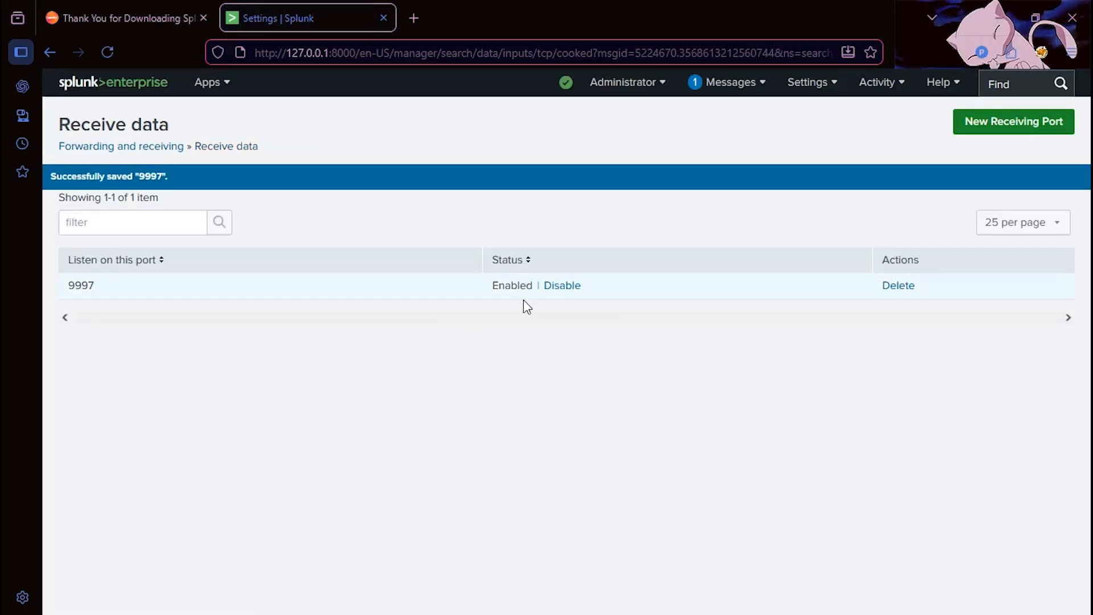
Switch back to the Parrot virtual machine and run the prepared add forward-server command, authenticating as siem with the account password
{"action": "key", "text": "alt+Tab"}
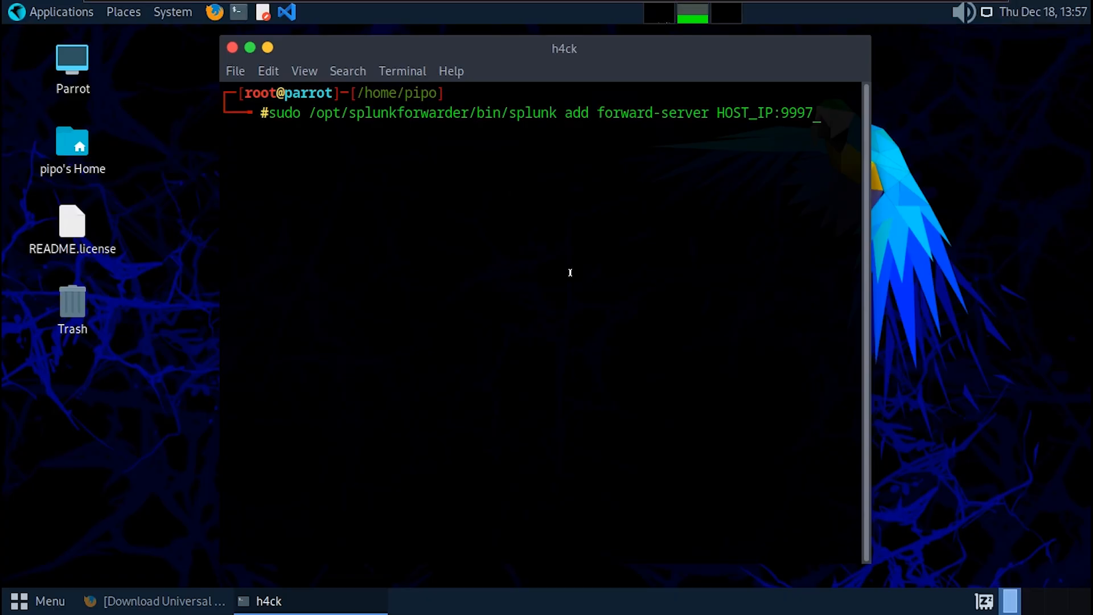
{"action": "key", "text": "Return"}
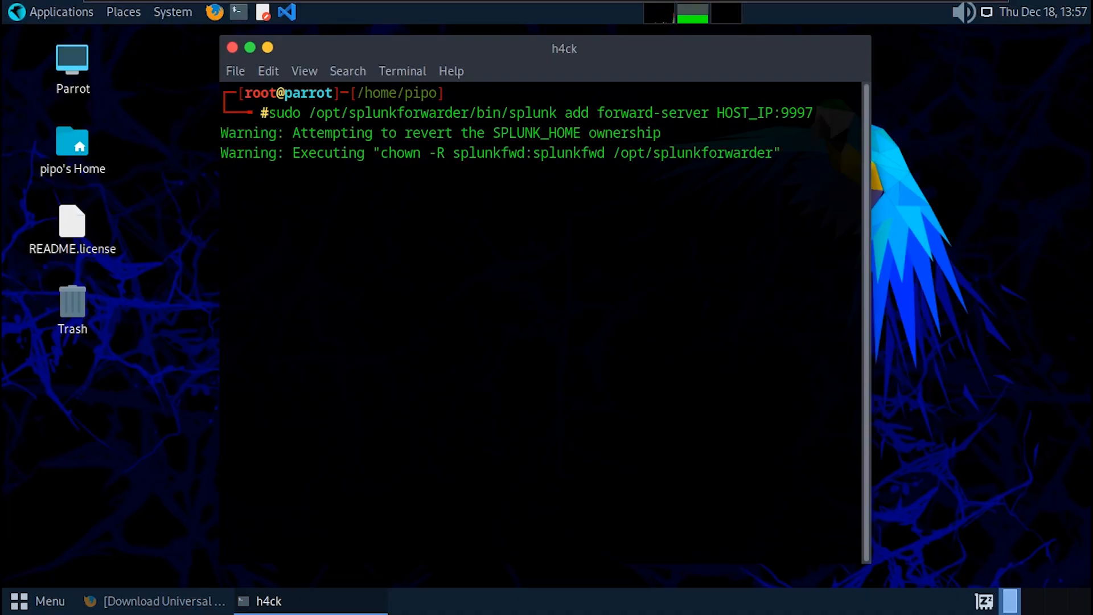
{"action": "type", "text": "siem"}
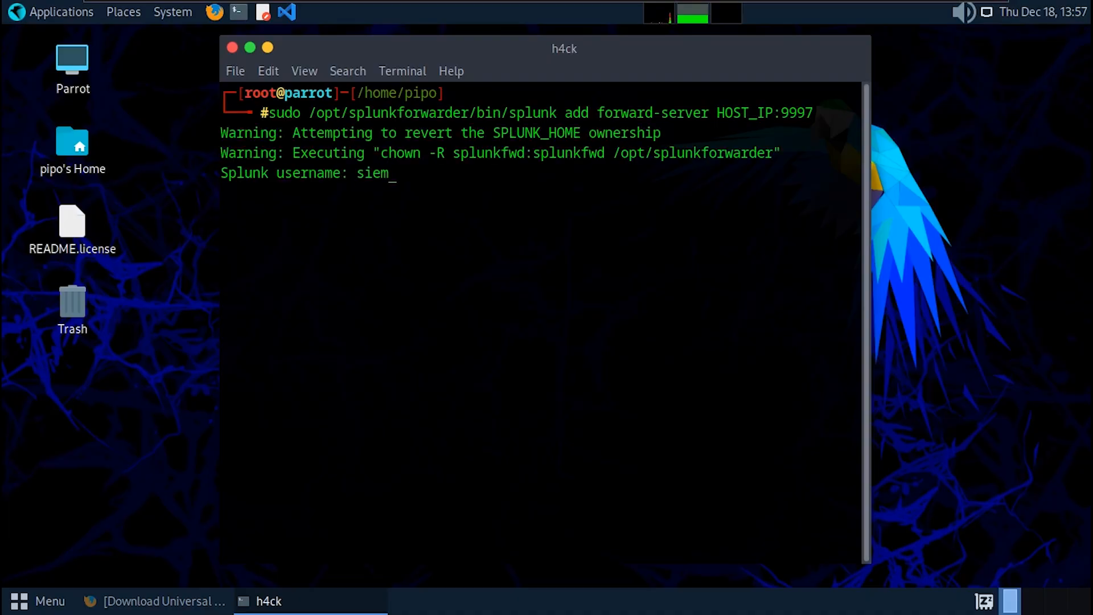
{"action": "key", "text": "Return"}
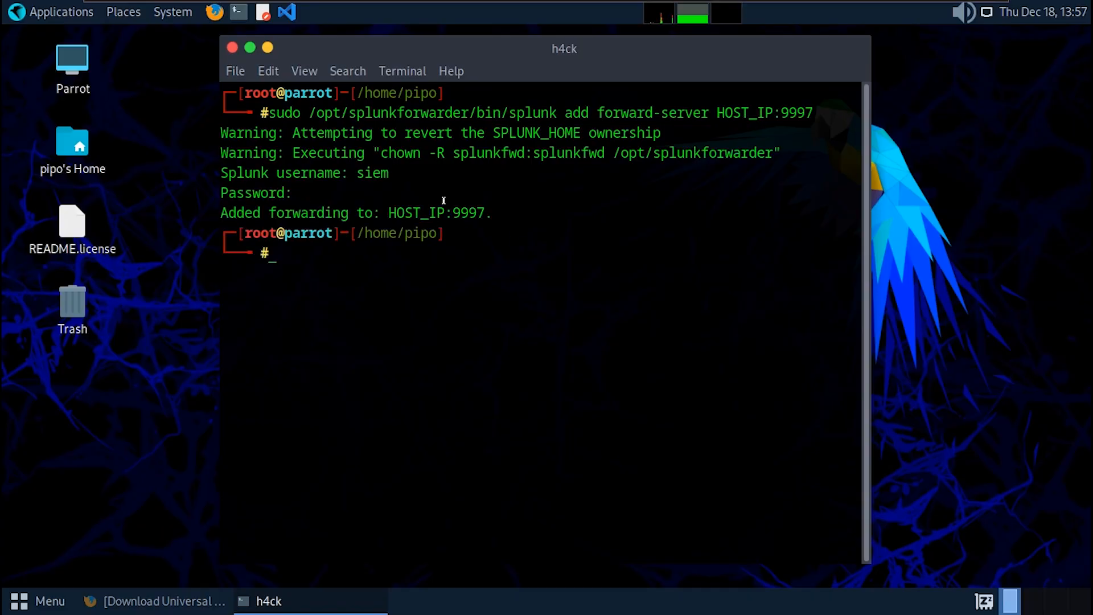
{"action": "left_click_drag", "start_coordinate": [486, 213], "coordinate": [357, 213]}
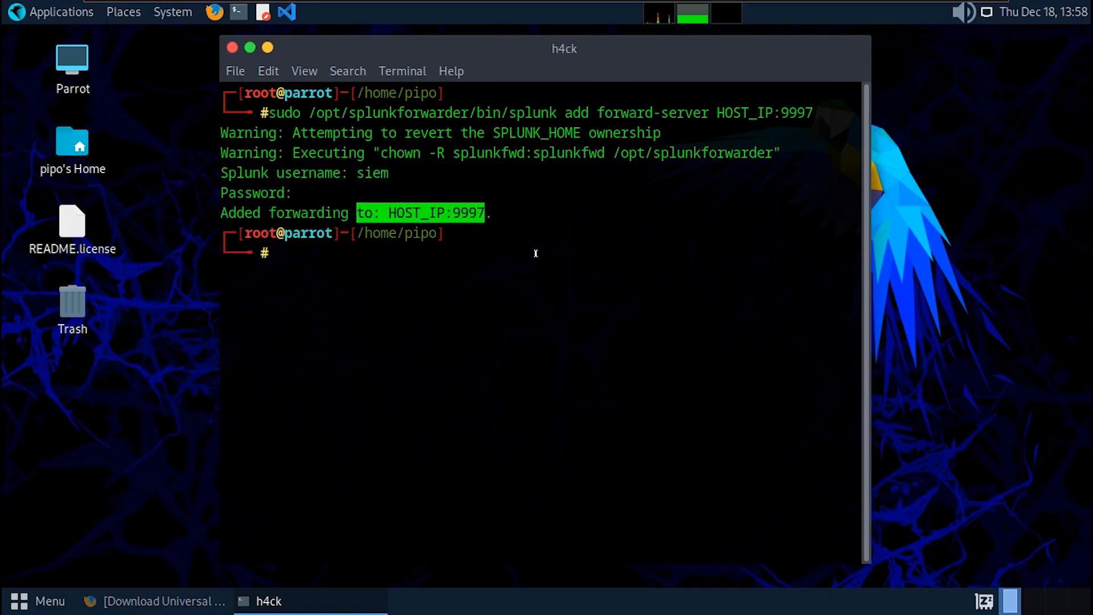
Discard the mistyped command and clear the terminal
{"action": "left_click", "coordinate": [507, 255]}
{"action": "type", "text": "sdu"}
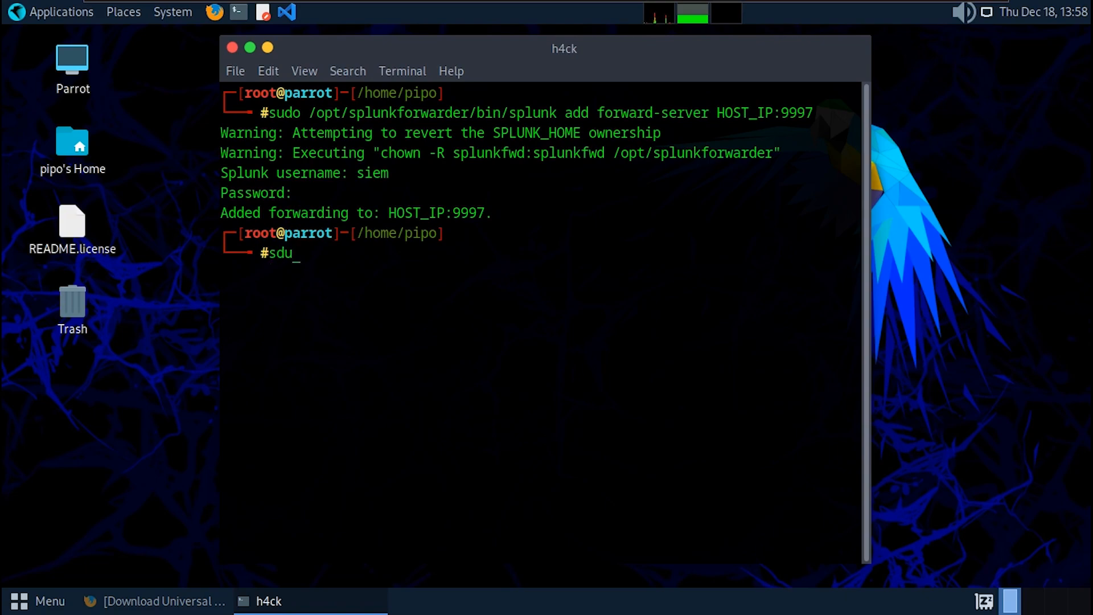
{"action": "key", "text": "BackSpace"}
{"action": "key", "text": "BackSpace"}
{"action": "key", "text": "BackSpace"}
{"action": "type", "text": "c"}
{"action": "type", "text": "r"}
{"action": "key", "text": "Return"}
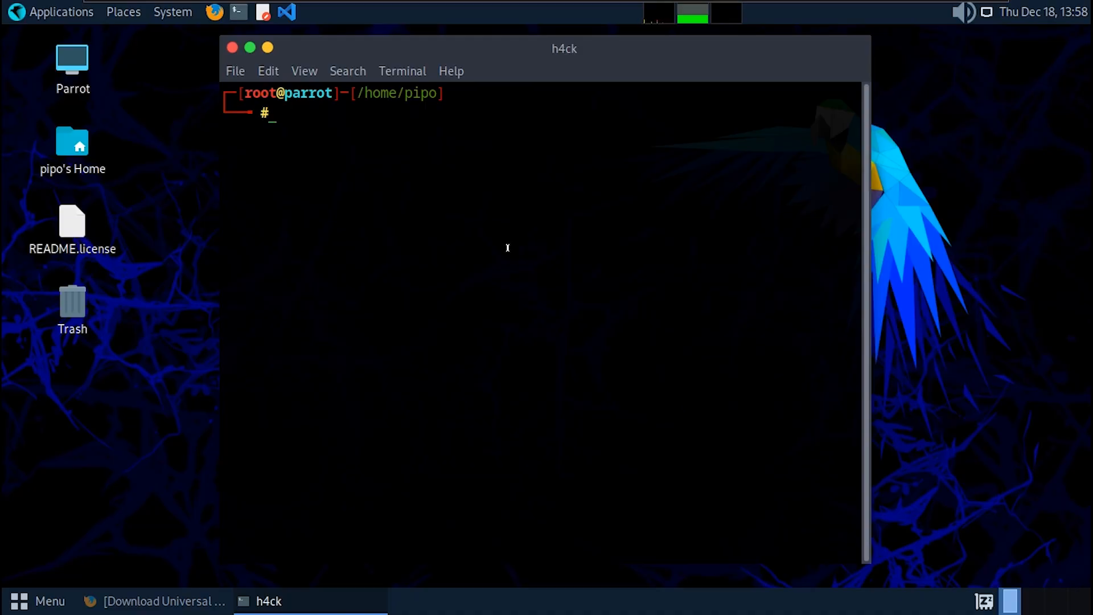
List the forwarder's active and inactive forwards with sudo /opt/splunkforwarder/bin/splunk list forward-server and examine the entries
{"action": "type", "text": "sudo /opt/s"}
{"action": "key", "text": "Tab"}
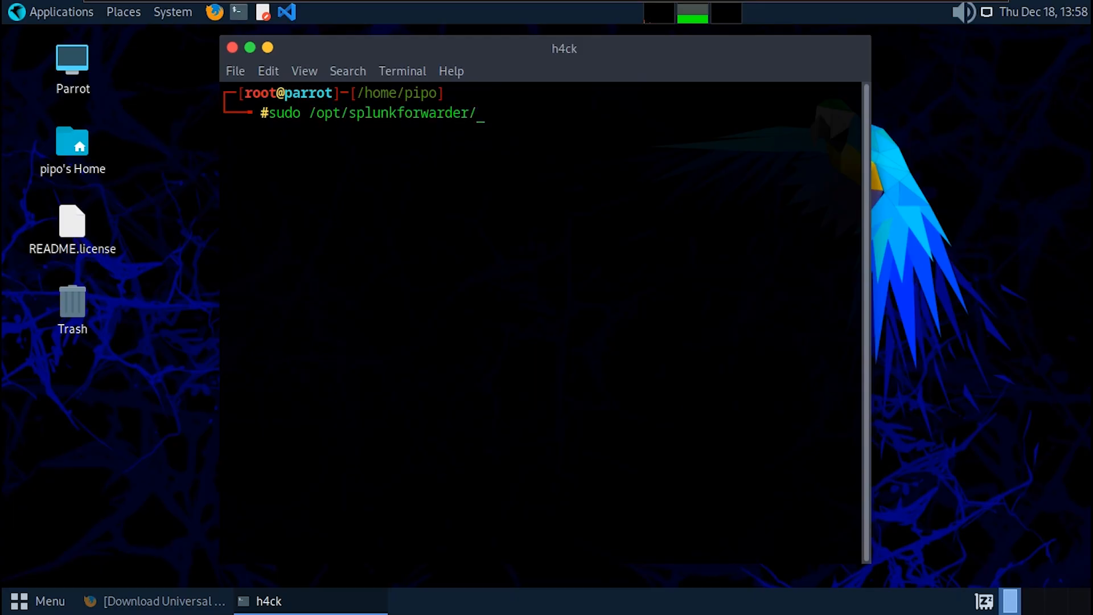
{"action": "type", "text": "b"}
{"action": "key", "text": "Tab"}
{"action": "type", "text": "sp"}
{"action": "key", "text": "Tab"}
{"action": "type", "text": "list "}
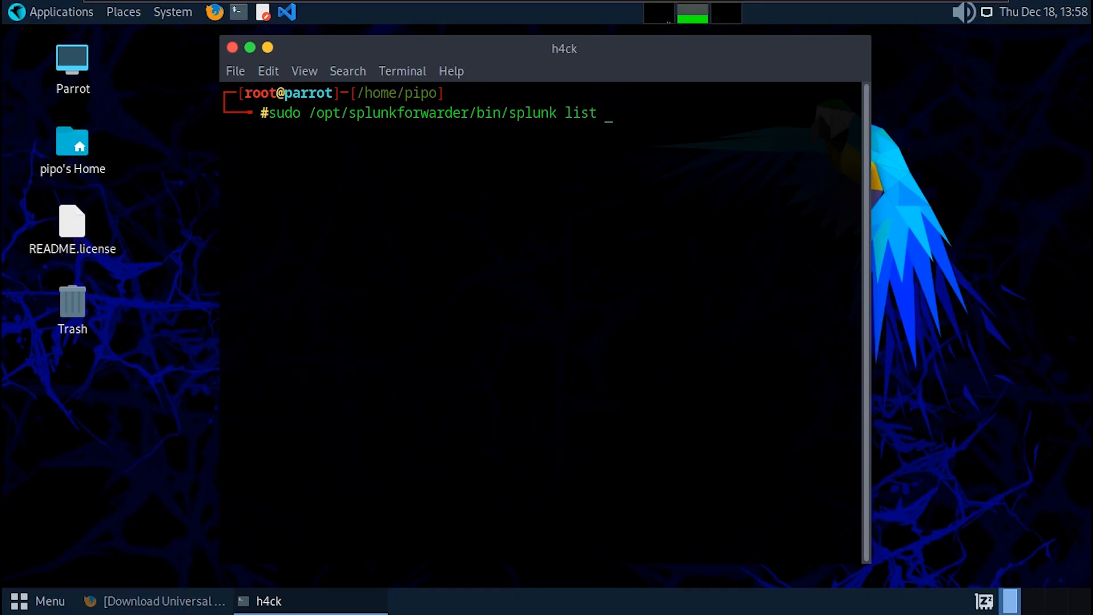
{"action": "type", "text": "forward-server"}
{"action": "key", "text": "Return"}
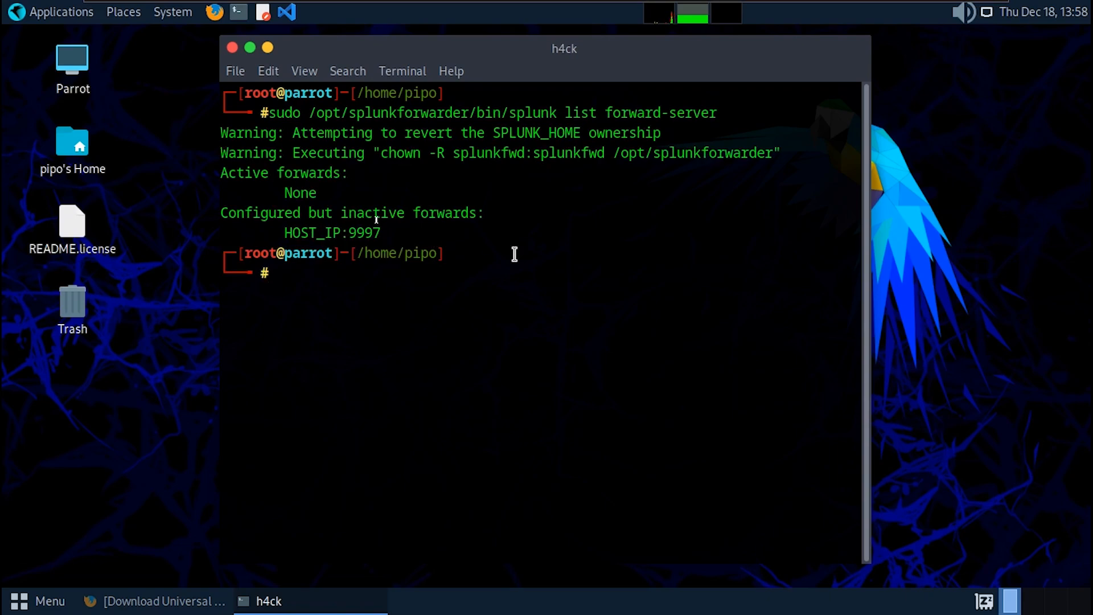
{"action": "left_click_drag", "start_coordinate": [397, 254], "coordinate": [261, 166]}
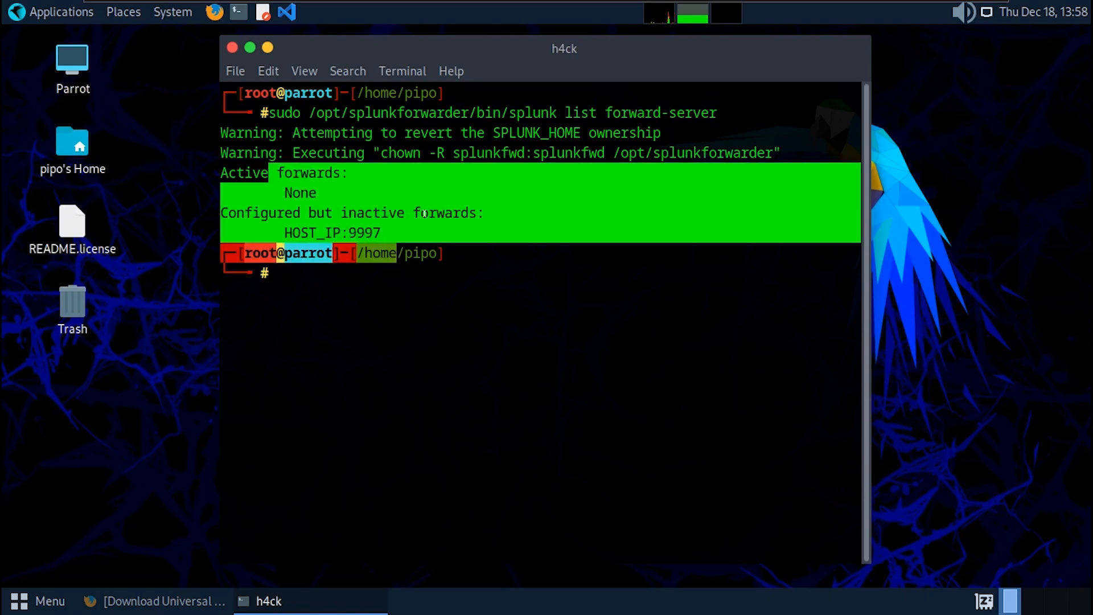
{"action": "left_click", "coordinate": [425, 213]}
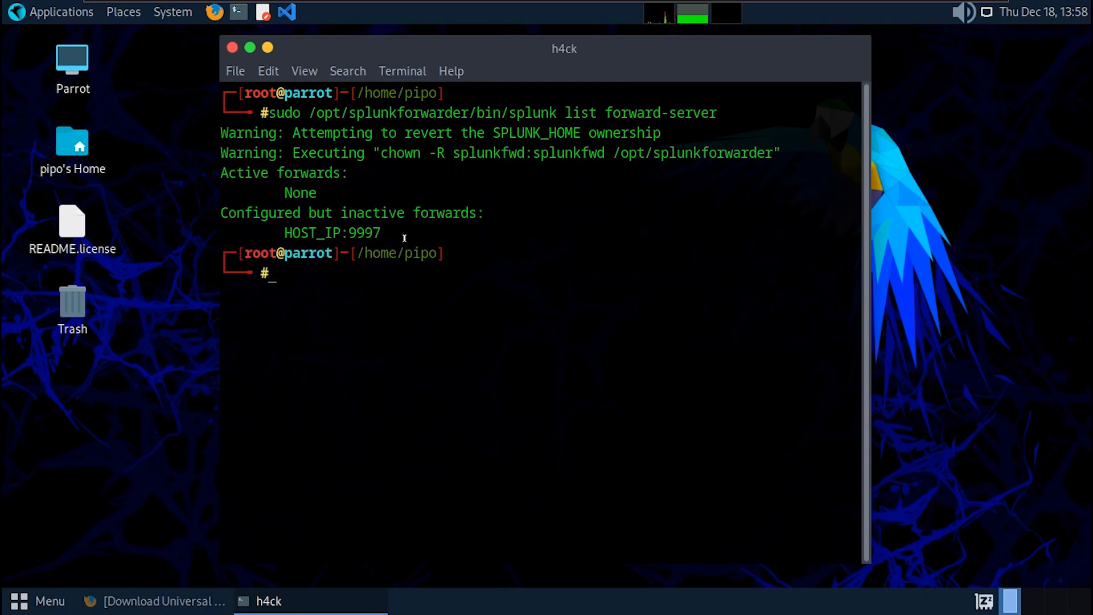
{"action": "triple_click", "coordinate": [360, 229]}
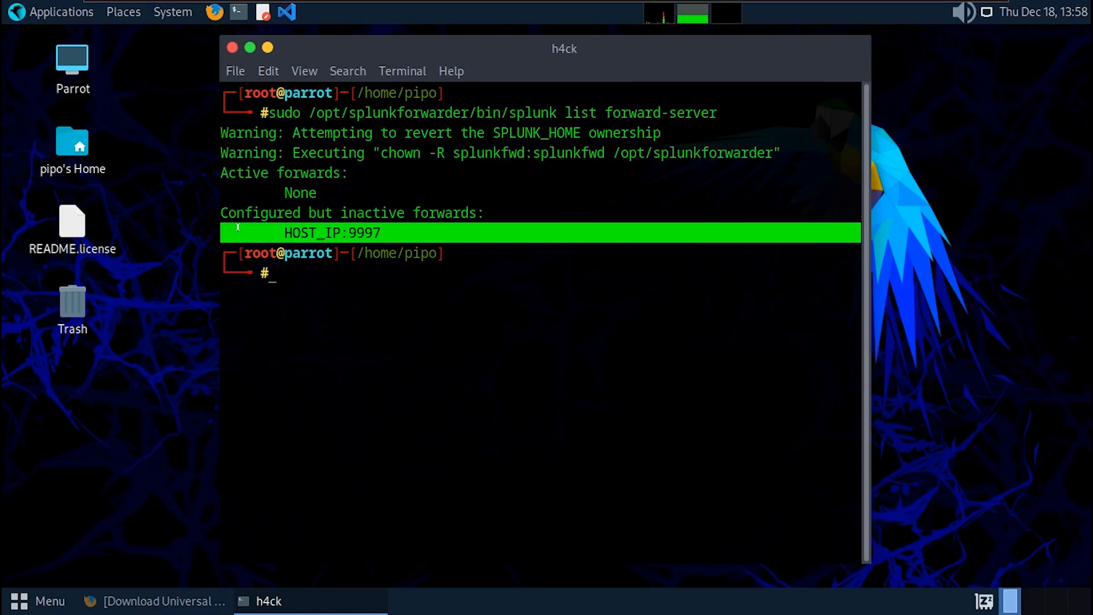
{"action": "left_click", "coordinate": [385, 230]}
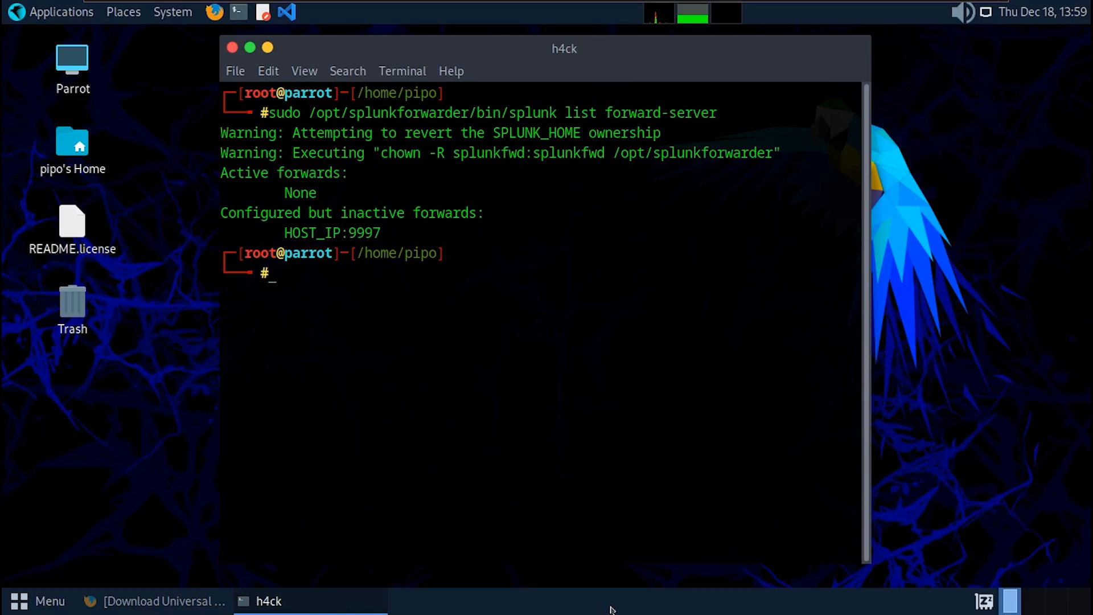
{"action": "left_click_drag", "start_coordinate": [373, 228], "coordinate": [292, 221]}
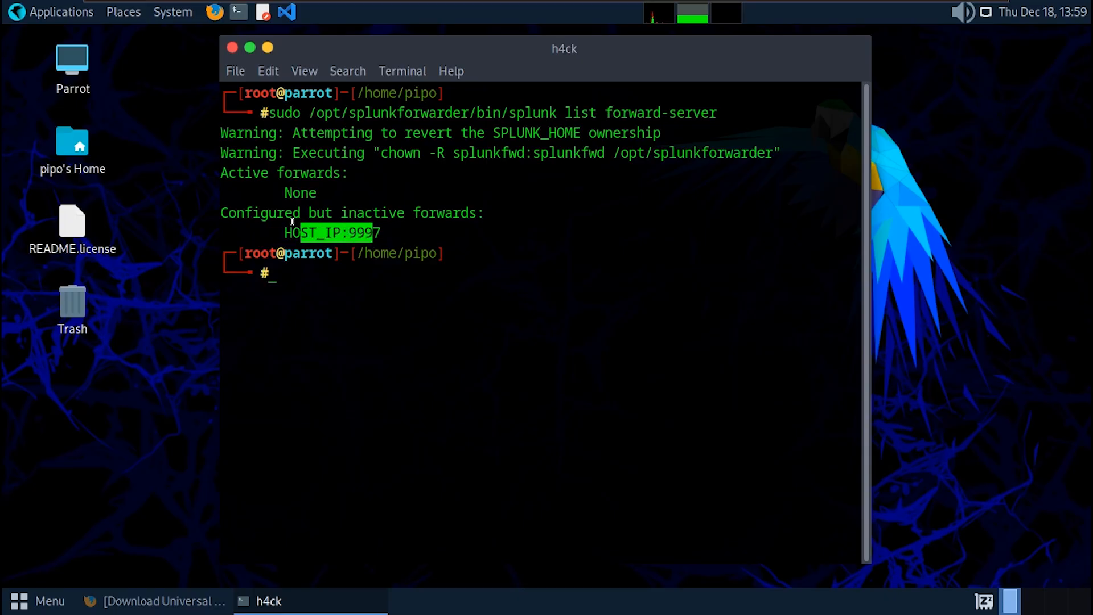
Clear the terminal and run sudo /opt/splunkforwarder/bin/splunk remove forward-server HOST_IP:9997 to remove the placeholder forward server
{"action": "type", "text": "clear"}
{"action": "key", "text": "Return"}
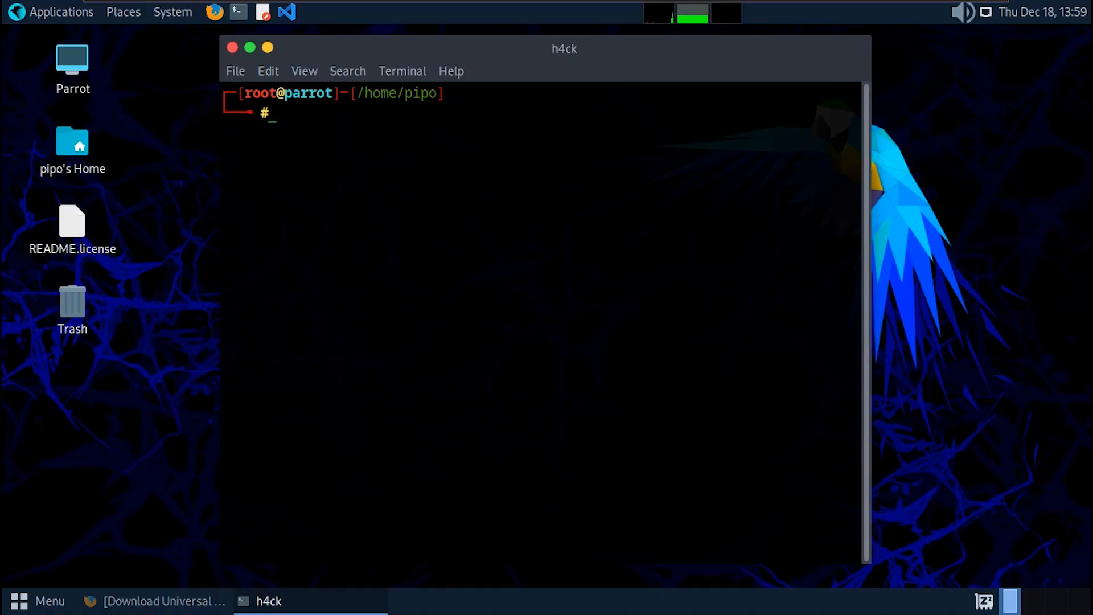
{"action": "type", "text": "sudo"}
{"action": "key", "text": "BackSpace"}
{"action": "key", "text": "BackSpace"}
{"action": "key", "text": "BackSpace"}
{"action": "key", "text": "BackSpace"}
{"action": "key", "text": "BackSpace"}
{"action": "key", "text": "Up"}
{"action": "key", "text": "Up"}
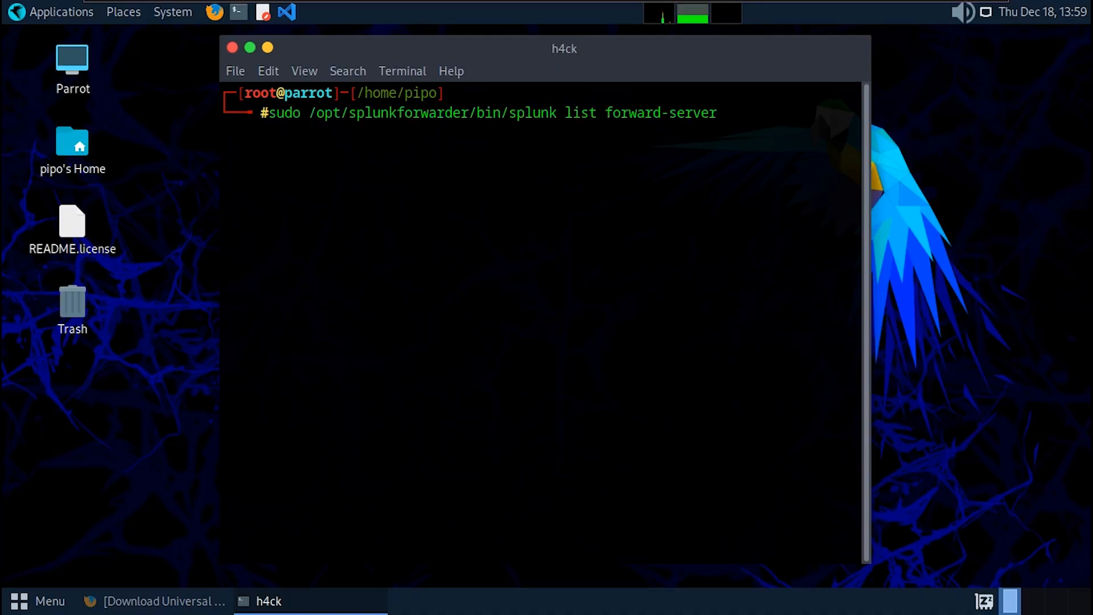
{"action": "key", "text": "BackSpace"}
{"action": "key", "text": "BackSpace"}
{"action": "key", "text": "BackSpace"}
{"action": "key", "text": "BackSpace"}
{"action": "key", "text": "BackSpace"}
{"action": "key", "text": "BackSpace"}
{"action": "key", "text": "BackSpace"}
{"action": "key", "text": "BackSpace"}
{"action": "key", "text": "BackSpace"}
{"action": "key", "text": "BackSpace"}
{"action": "key", "text": "BackSpace"}
{"action": "key", "text": "BackSpace"}
{"action": "key", "text": "BackSpace"}
{"action": "key", "text": "BackSpace"}
{"action": "key", "text": "BackSpace"}
{"action": "key", "text": "BackSpace"}
{"action": "key", "text": "BackSpace"}
{"action": "key", "text": "BackSpace"}
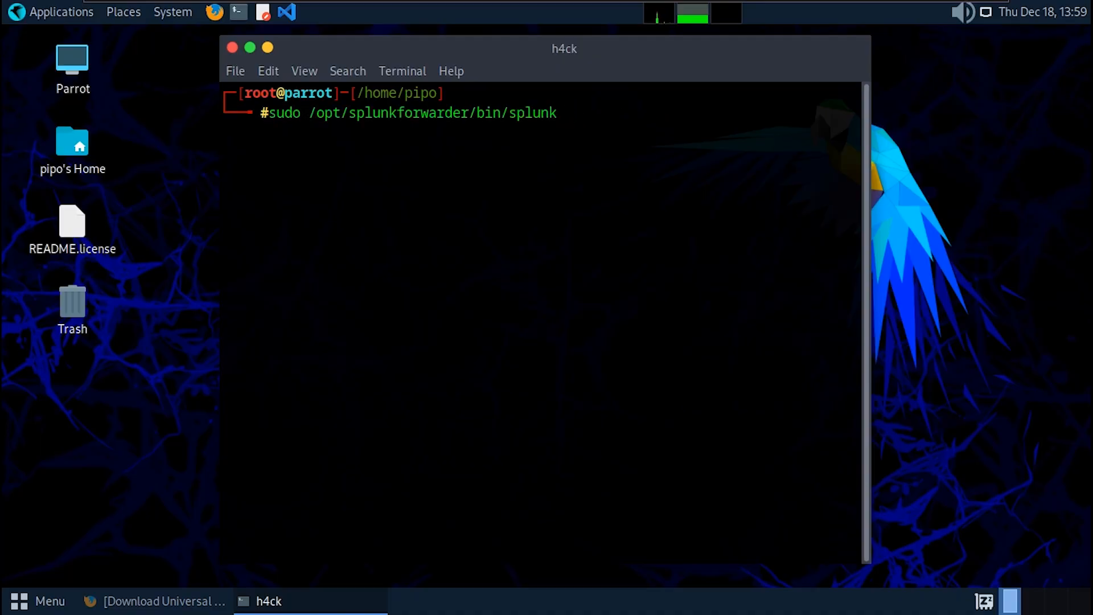
{"action": "type", "text": "remove forw"}
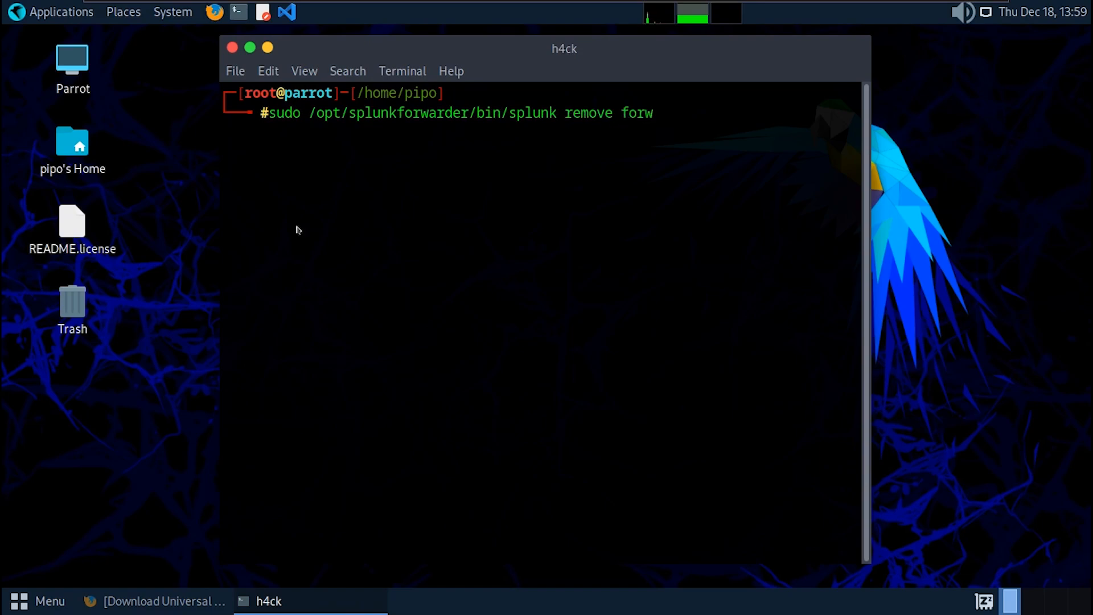
{"action": "type", "text": "ard-server HOST"}
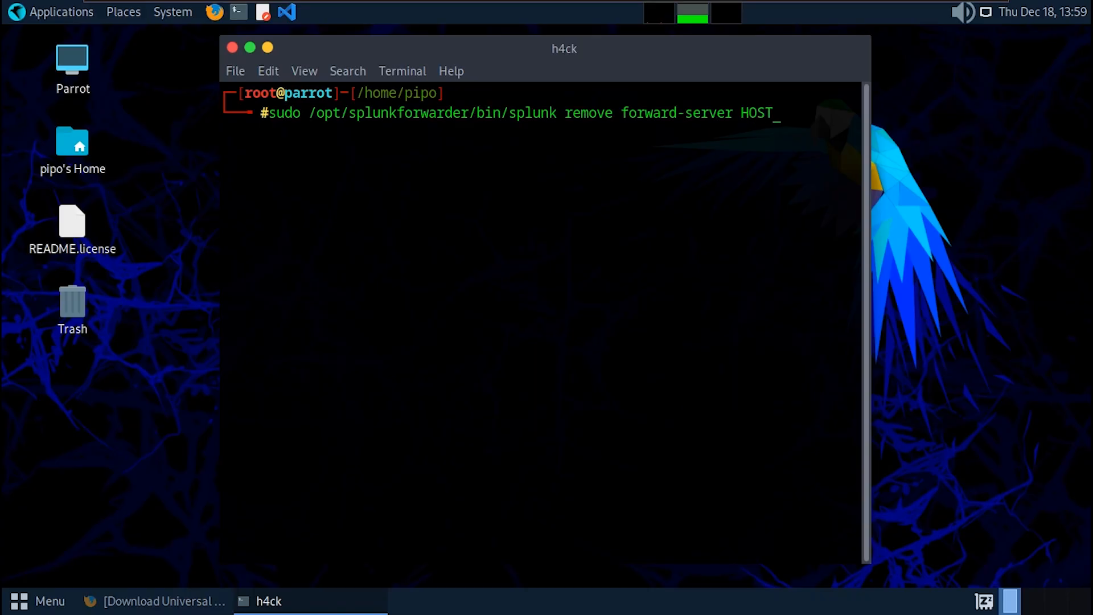
{"action": "type", "text": "_IP:9997"}
{"action": "key", "text": "Return"}
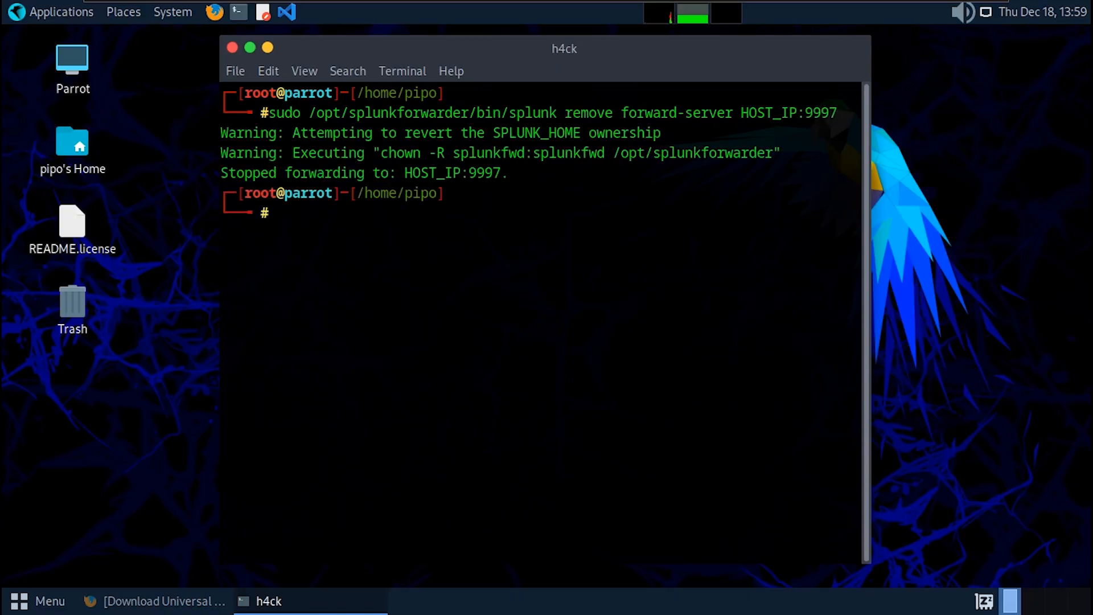
Rework the previous command into sudo /opt/splunkforwarder/bin/splunk add forward-server without an address, and leave it unexecuted
{"action": "key", "text": "Up"}
{"action": "key", "text": "BackSpace"}
{"action": "key", "text": "BackSpace"}
{"action": "key", "text": "BackSpace"}
{"action": "key", "text": "BackSpace"}
{"action": "key", "text": "BackSpace"}
{"action": "key", "text": "BackSpace"}
{"action": "key", "text": "BackSpace"}
{"action": "key", "text": "BackSpace"}
{"action": "key", "text": "BackSpace"}
{"action": "key", "text": "BackSpace"}
{"action": "key", "text": "BackSpace"}
{"action": "key", "text": "BackSpace"}
{"action": "key", "text": "BackSpace"}
{"action": "key", "text": "BackSpace"}
{"action": "key", "text": "BackSpace"}
{"action": "key", "text": "BackSpace"}
{"action": "key", "text": "BackSpace"}
{"action": "key", "text": "BackSpace"}
{"action": "key", "text": "BackSpace"}
{"action": "key", "text": "BackSpace"}
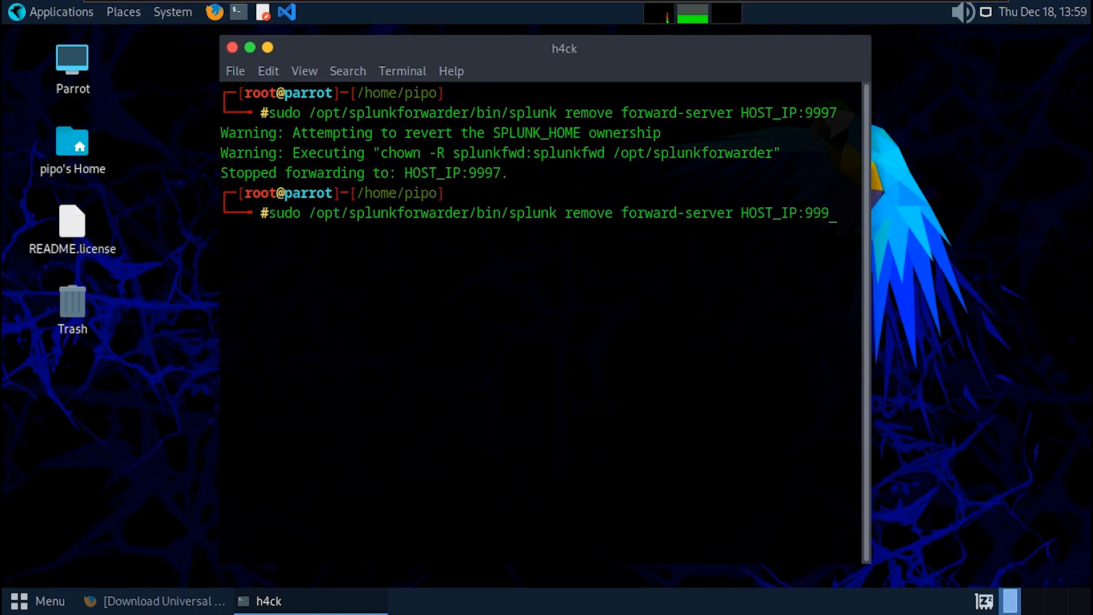
{"action": "key", "text": "BackSpace"}
{"action": "key", "text": "BackSpace"}
{"action": "key", "text": "BackSpace"}
{"action": "key", "text": "BackSpace"}
{"action": "key", "text": "BackSpace"}
{"action": "key", "text": "BackSpace"}
{"action": "key", "text": "BackSpace"}
{"action": "key", "text": "BackSpace"}
{"action": "key", "text": "BackSpace"}
{"action": "key", "text": "BackSpace"}
{"action": "key", "text": "BackSpace"}
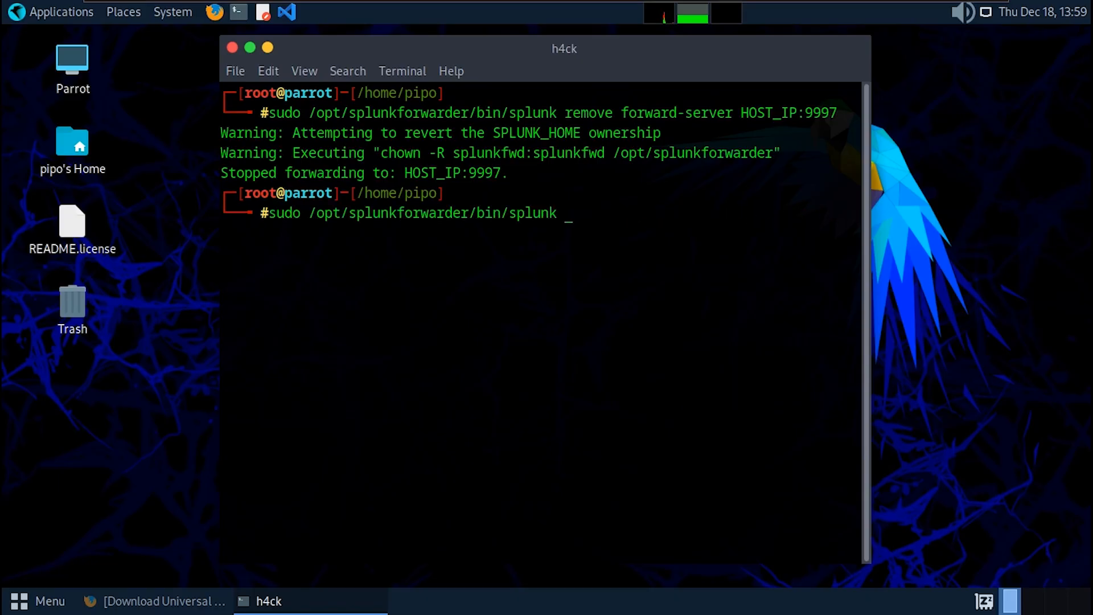
{"action": "type", "text": "add forward-server"}
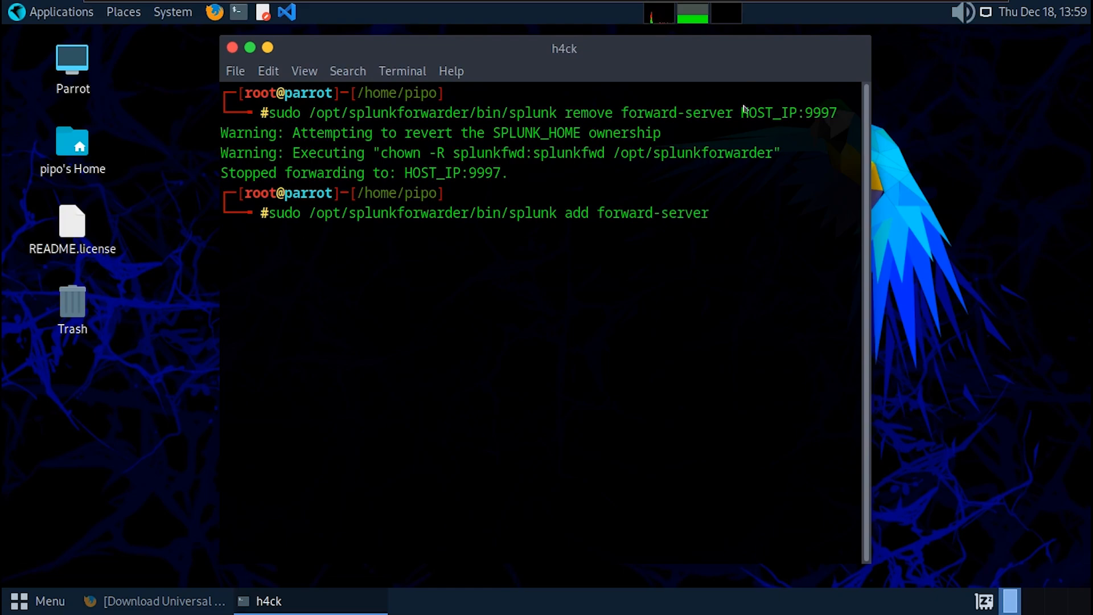
{"action": "left_click_drag", "start_coordinate": [747, 111], "coordinate": [793, 111]}
{"action": "left_click", "coordinate": [794, 111]}
Switch to the Windows host and look up its Wi-Fi IPv4 address by running ipconfig in a command prompt
{"action": "mouse_move", "coordinate": [859, 7]}
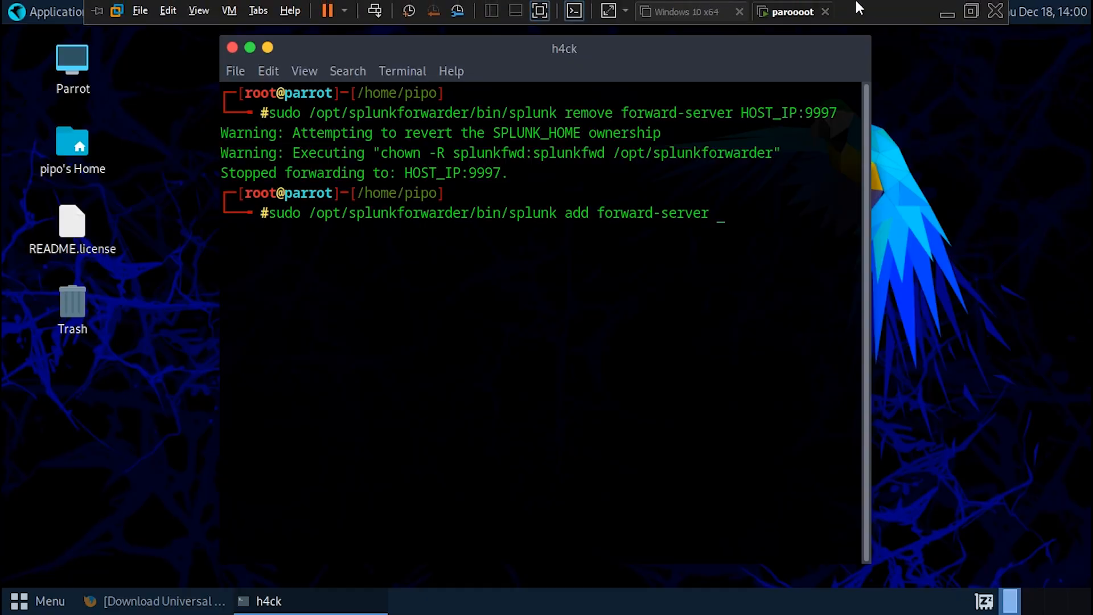
{"action": "left_click", "coordinate": [946, 11]}
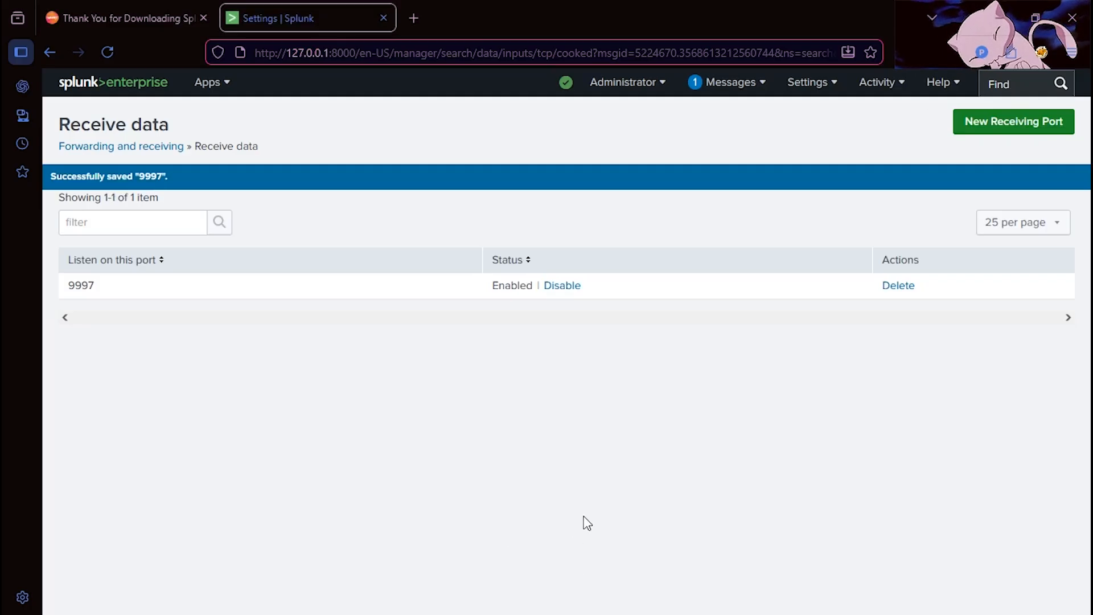
{"action": "key", "text": "super+r"}
{"action": "key", "text": "Return"}
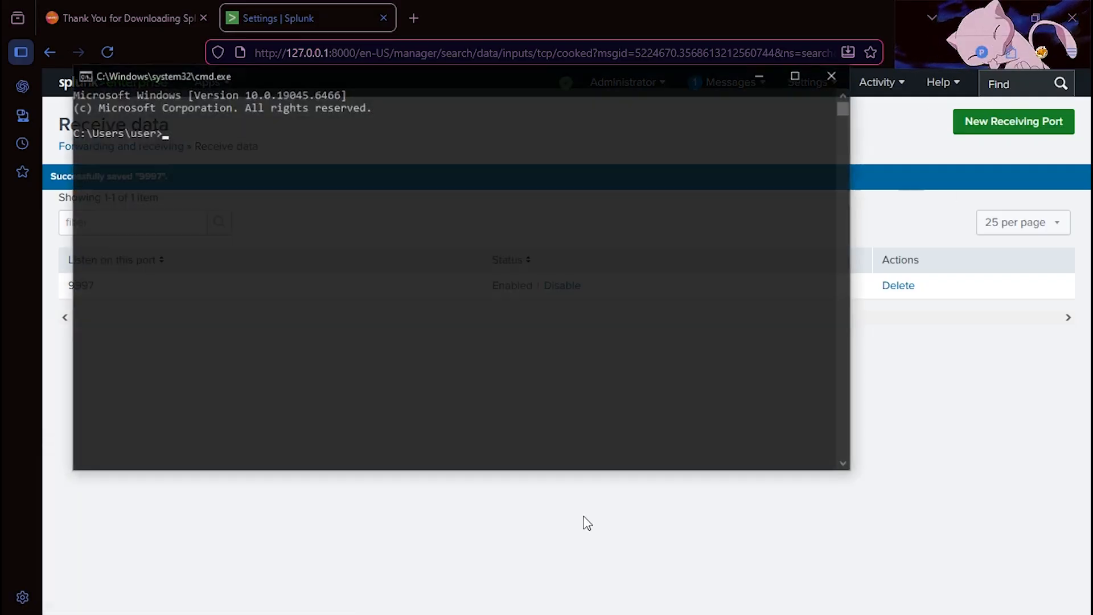
{"action": "type", "text": "ipconfig"}
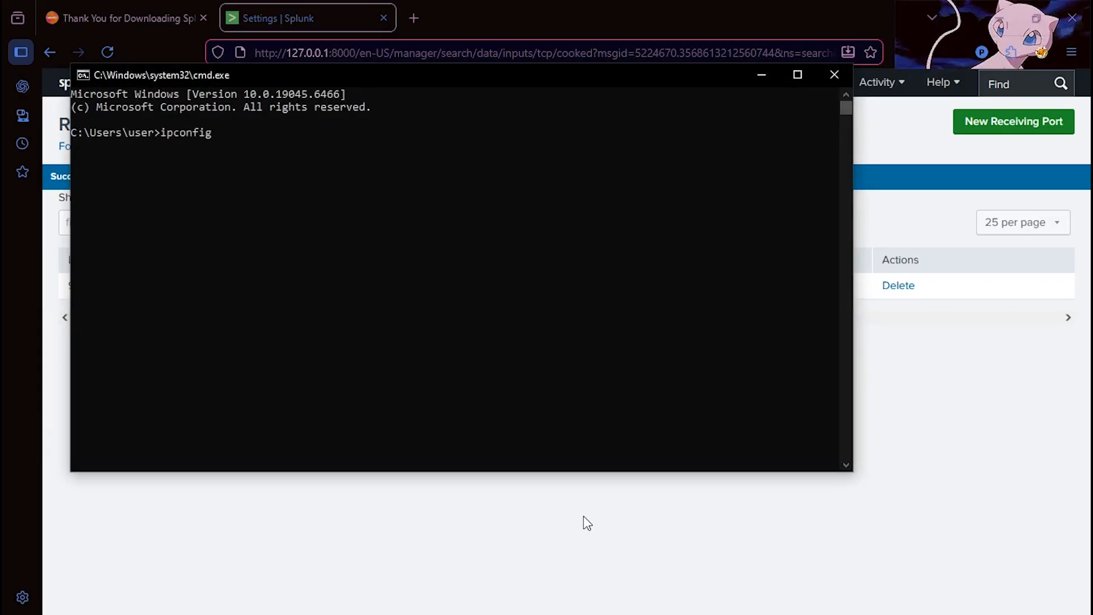
{"action": "key", "text": "Return"}
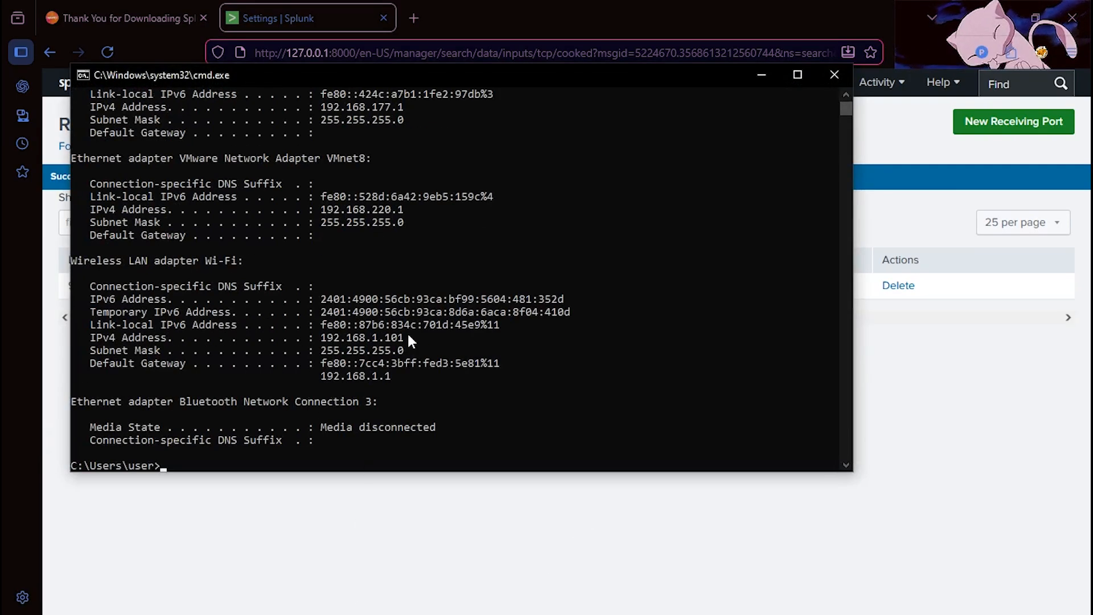
{"action": "left_click_drag", "start_coordinate": [405, 337], "coordinate": [317, 337]}
{"action": "left_click", "coordinate": [924, 359]}
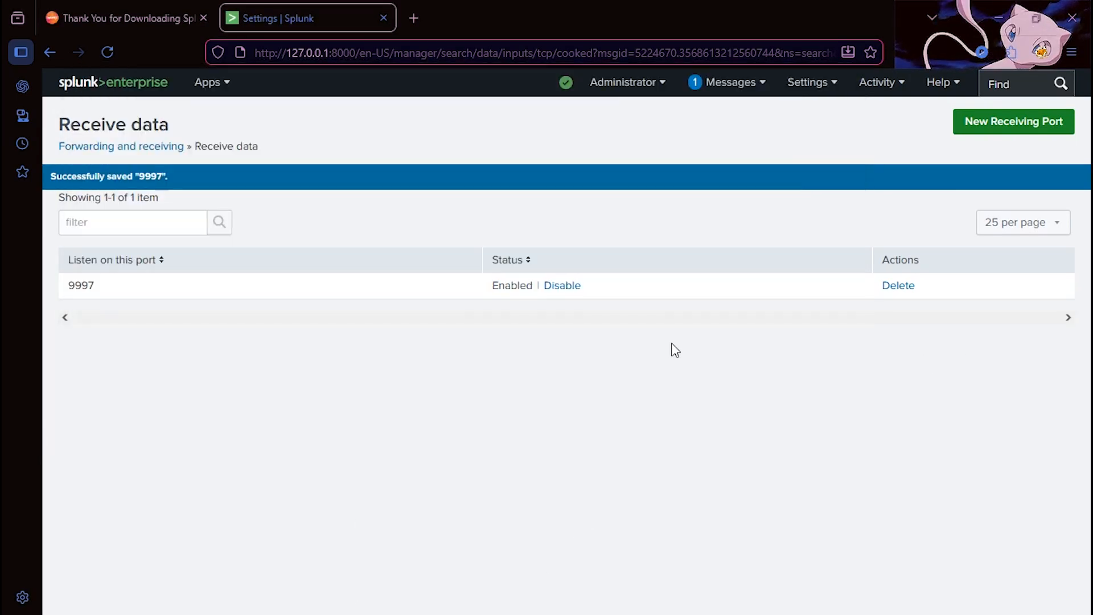
Return to the Parrot virtual machine, complete the add forward-server command with 192.168.1.101:9997 and run it
{"action": "key", "text": "alt+Tab"}
{"action": "key", "text": "alt+Tab"}
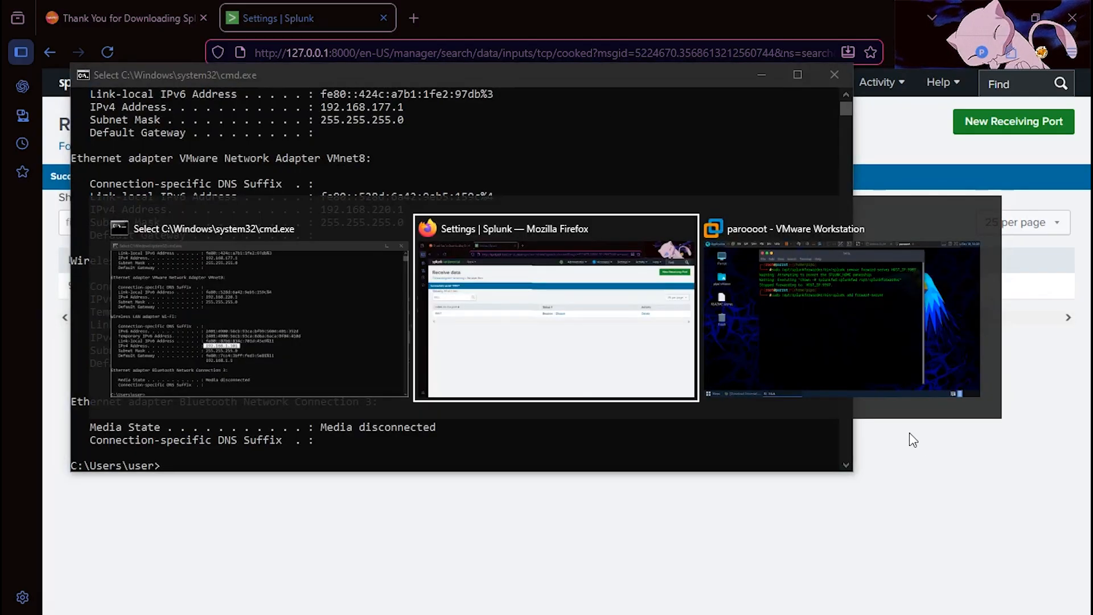
{"action": "key", "text": "alt+Tab"}
{"action": "type", "text": "192"}
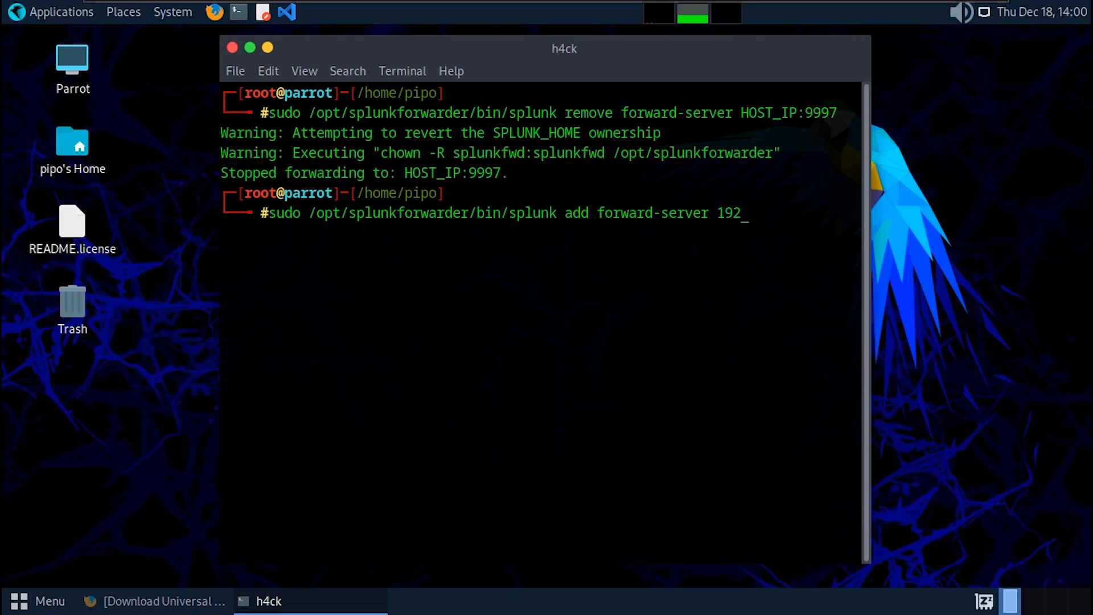
{"action": "type", "text": ".168.1.101:9997"}
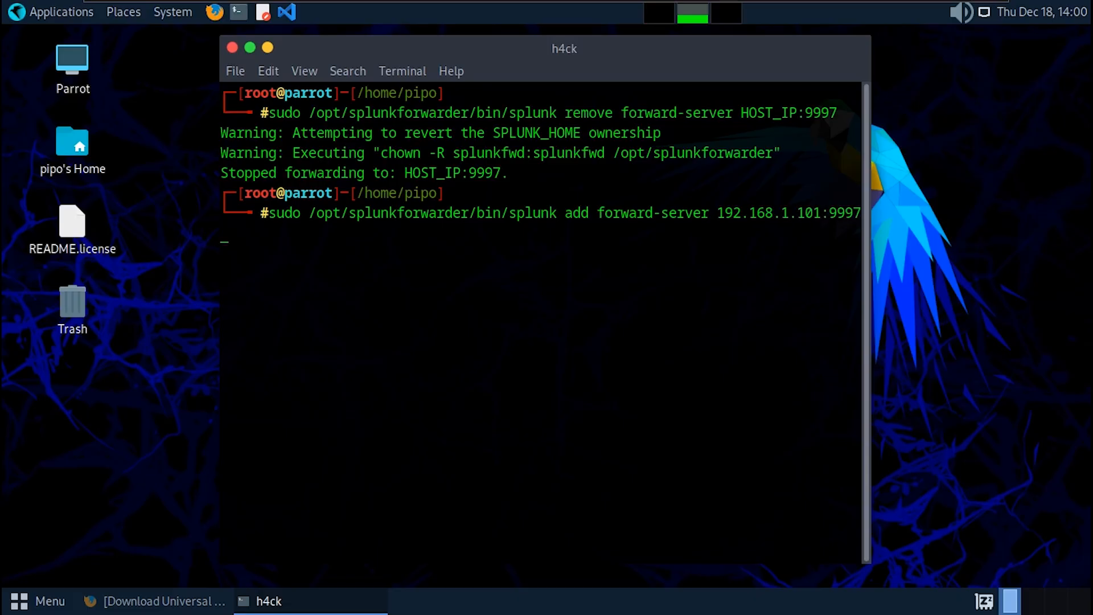
{"action": "key", "text": "Return"}
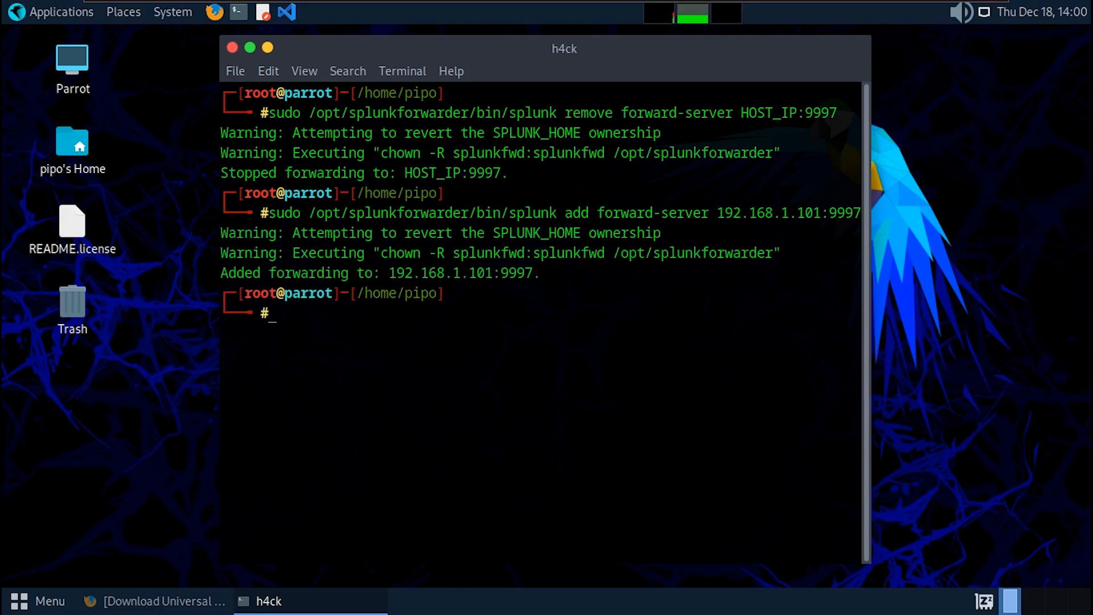
{"action": "left_click_drag", "start_coordinate": [540, 272], "coordinate": [224, 271]}
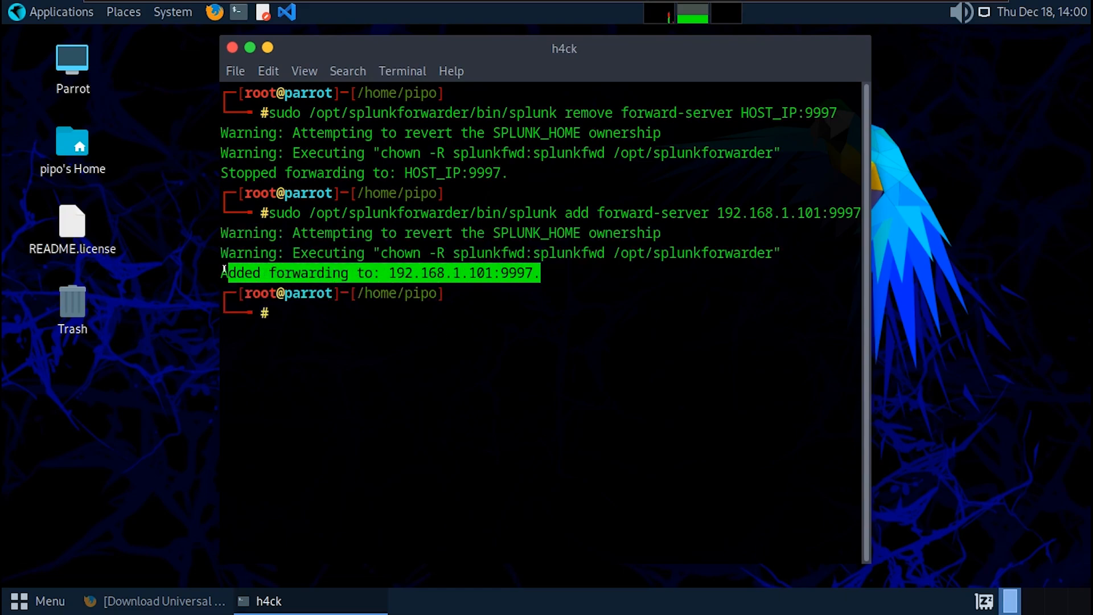
{"action": "left_click", "coordinate": [448, 291]}
Restart the Universal Forwarder with sudo /opt/splunkforwarder/bin/splunk restart and check the output once it finishes
{"action": "key", "text": "Up"}
{"action": "key", "text": "BackSpace"}
{"action": "key", "text": "BackSpace"}
{"action": "key", "text": "BackSpace"}
{"action": "key", "text": "BackSpace"}
{"action": "key", "text": "BackSpace"}
{"action": "key", "text": "BackSpace"}
{"action": "key", "text": "BackSpace"}
{"action": "key", "text": "BackSpace"}
{"action": "key", "text": "BackSpace"}
{"action": "key", "text": "BackSpace"}
{"action": "key", "text": "BackSpace"}
{"action": "key", "text": "BackSpace"}
{"action": "key", "text": "BackSpace"}
{"action": "key", "text": "BackSpace"}
{"action": "key", "text": "BackSpace"}
{"action": "key", "text": "BackSpace"}
{"action": "key", "text": "BackSpace"}
{"action": "key", "text": "BackSpace"}
{"action": "key", "text": "BackSpace"}
{"action": "key", "text": "BackSpace"}
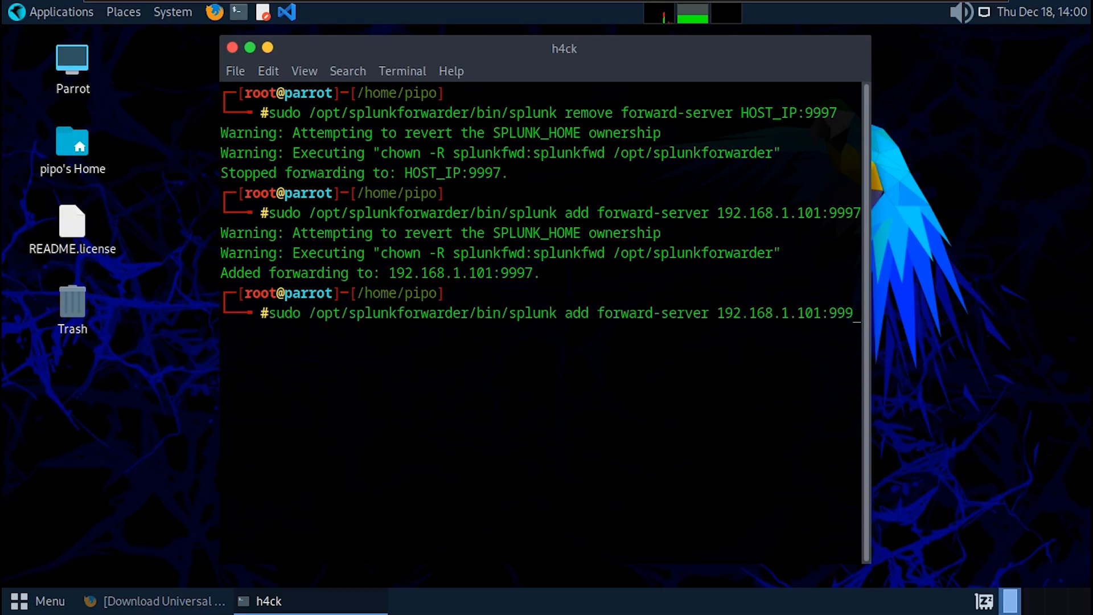
{"action": "key", "text": "BackSpace"}
{"action": "key", "text": "BackSpace"}
{"action": "key", "text": "BackSpace"}
{"action": "key", "text": "BackSpace"}
{"action": "key", "text": "BackSpace"}
{"action": "key", "text": "BackSpace"}
{"action": "key", "text": "BackSpace"}
{"action": "key", "text": "BackSpace"}
{"action": "key", "text": "BackSpace"}
{"action": "key", "text": "BackSpace"}
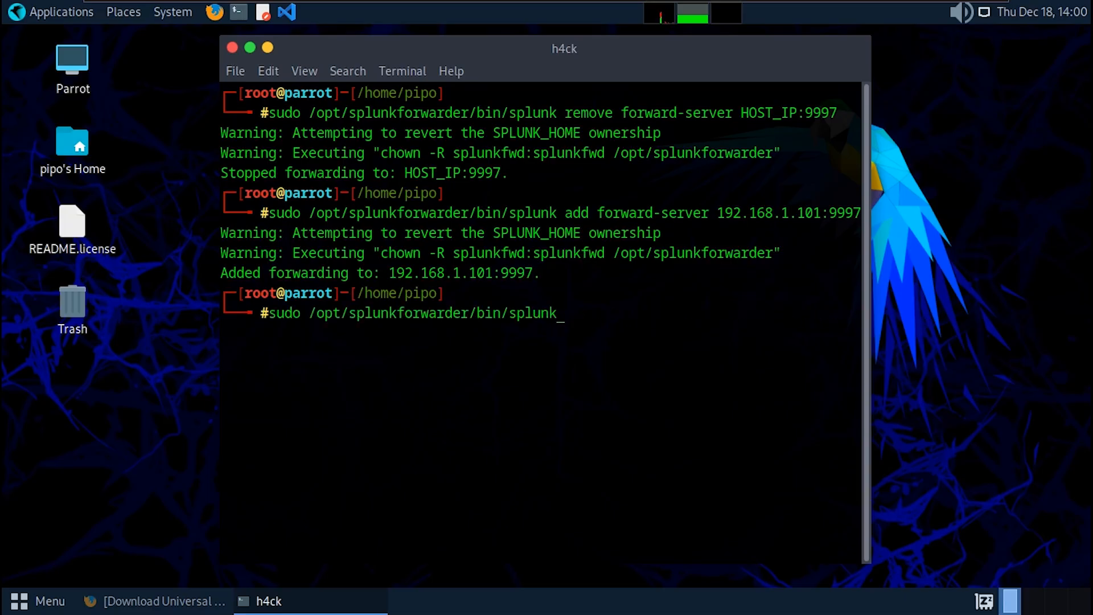
{"action": "type", "text": "restart"}
{"action": "key", "text": "Return"}
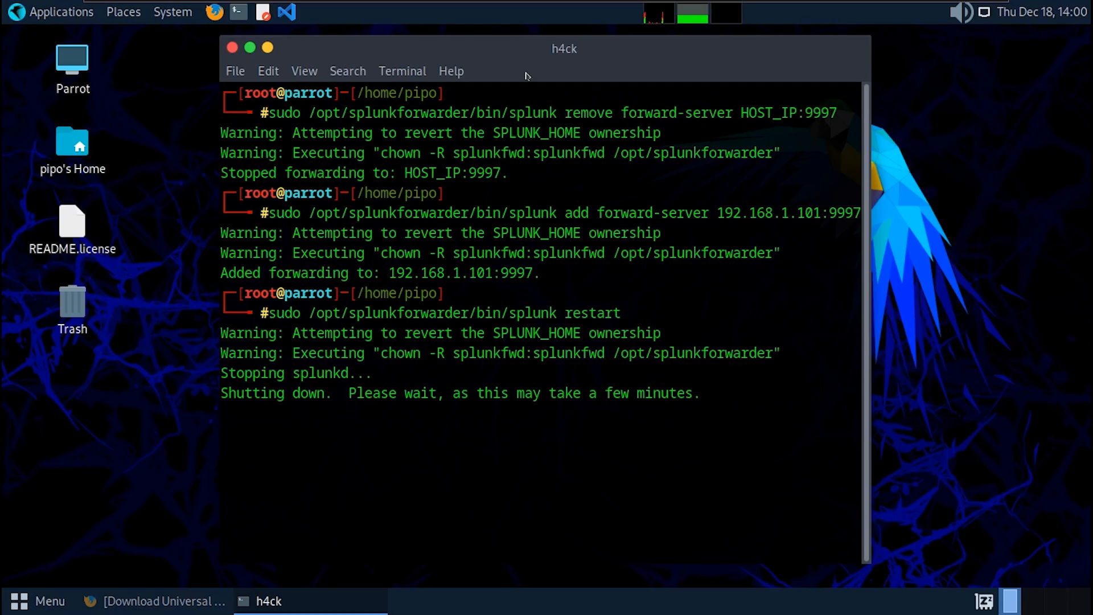
{"action": "left_click_drag", "start_coordinate": [550, 46], "coordinate": [552, 39]}
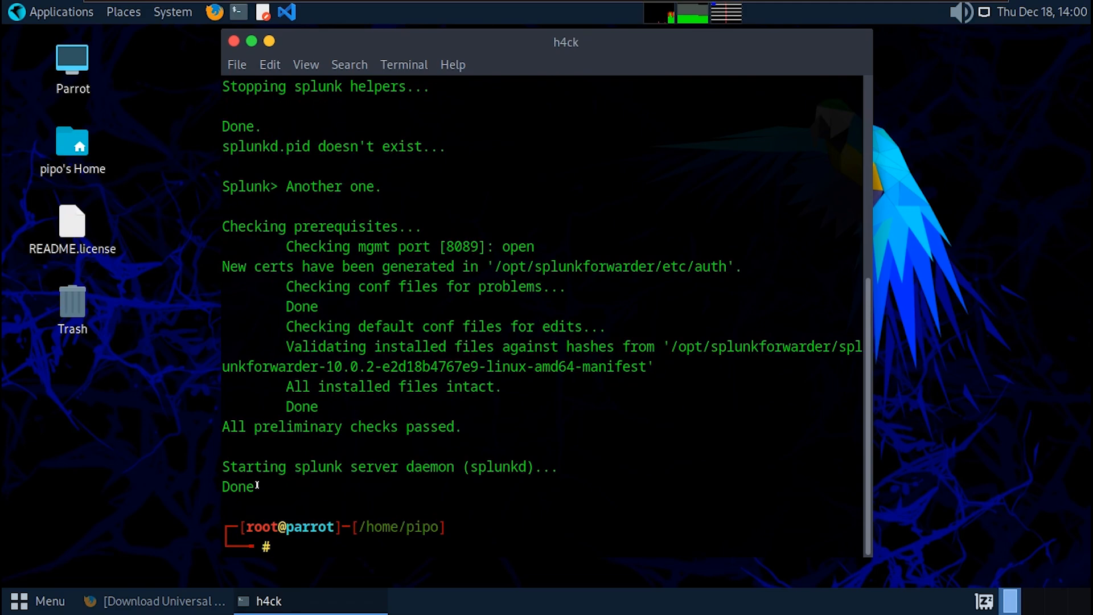
{"action": "left_click_drag", "start_coordinate": [257, 484], "coordinate": [222, 460]}
{"action": "left_click", "coordinate": [341, 455]}
Clear the terminal and run sudo /opt/splunkforwarder/bin/splunk list forward-server, logging in as siem with the account password, to check the active forwards
{"action": "type", "text": "clear"}
{"action": "key", "text": "Return"}
{"action": "type", "text": "sudo"}
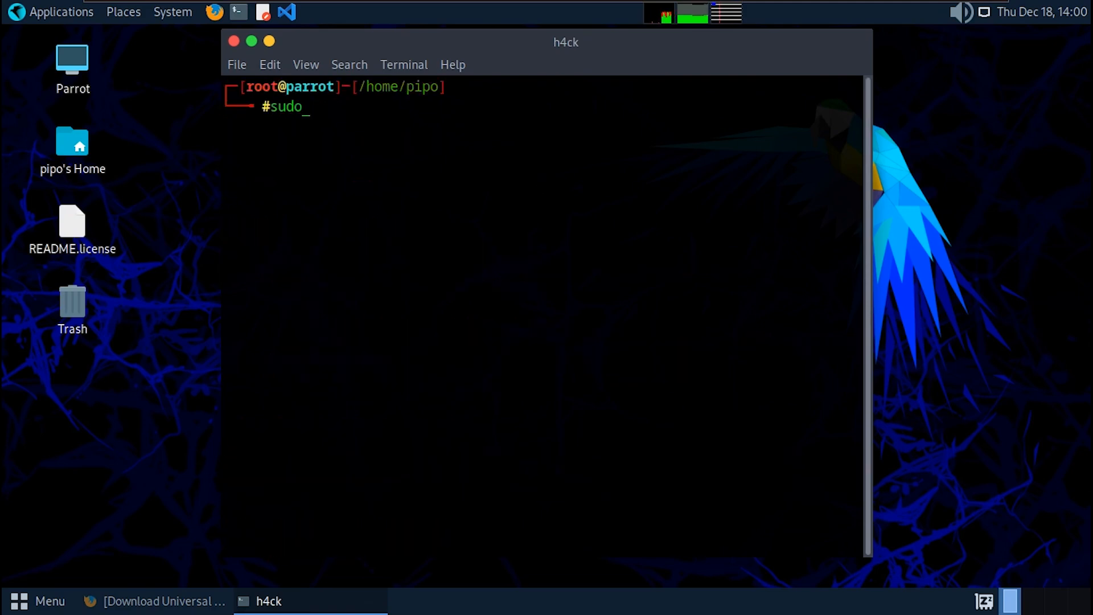
{"action": "type", "text": " /opt/s"}
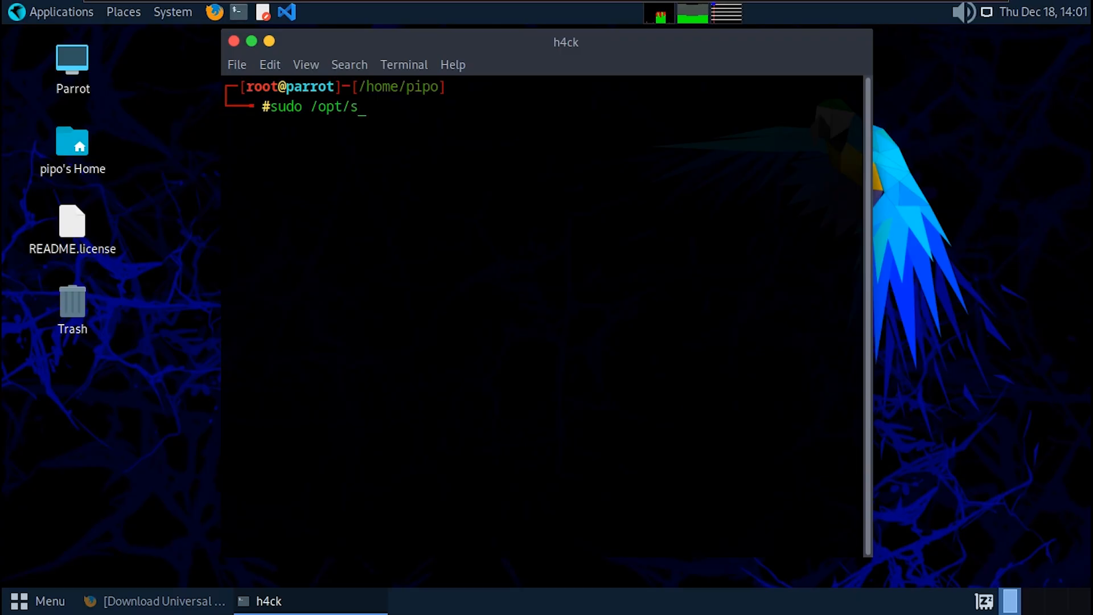
{"action": "key", "text": "Tab"}
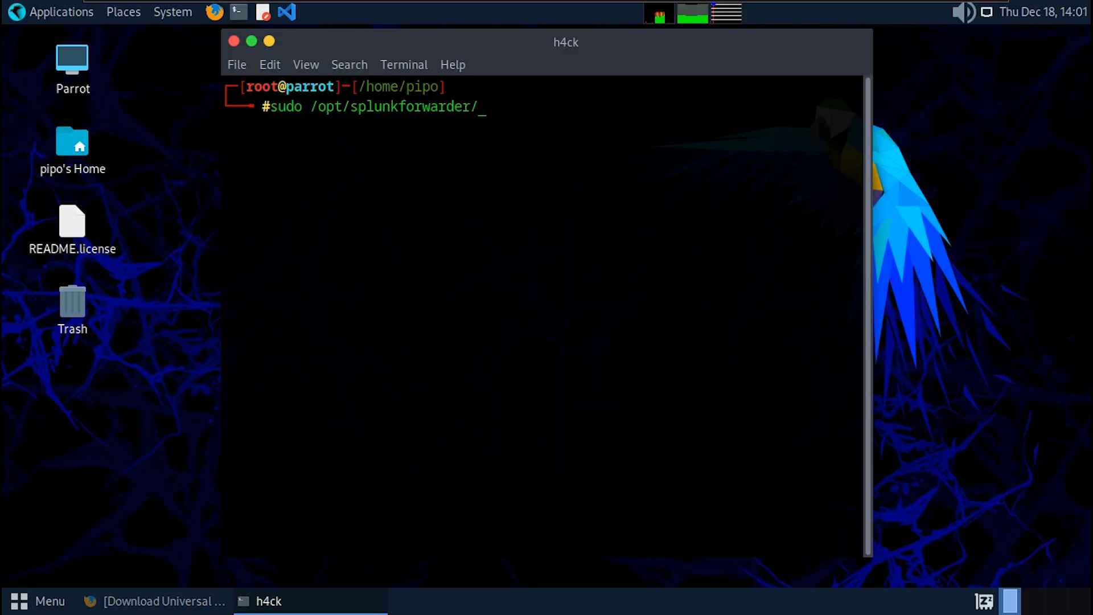
{"action": "type", "text": "b"}
{"action": "key", "text": "Tab"}
{"action": "type", "text": "sp"}
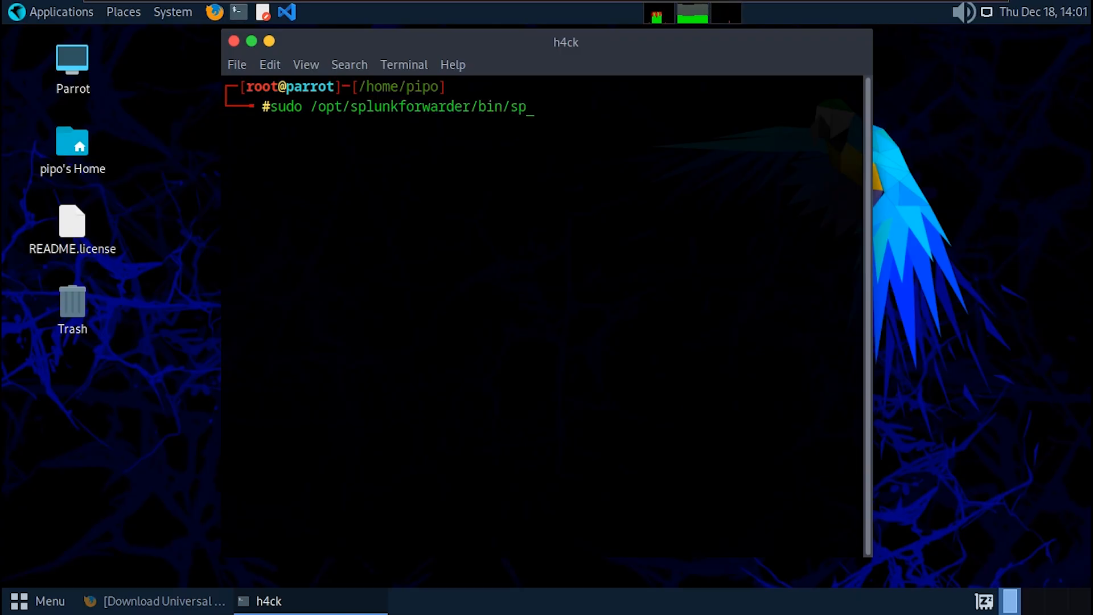
{"action": "key", "text": "Tab"}
{"action": "type", "text": "list forward"}
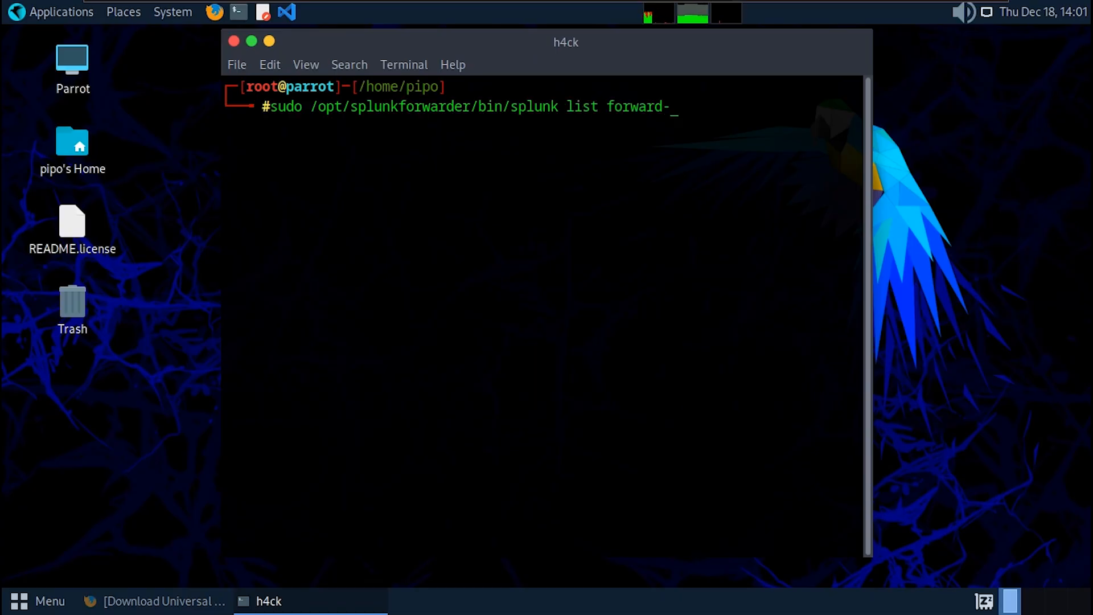
{"action": "type", "text": "-server"}
{"action": "key", "text": "Return"}
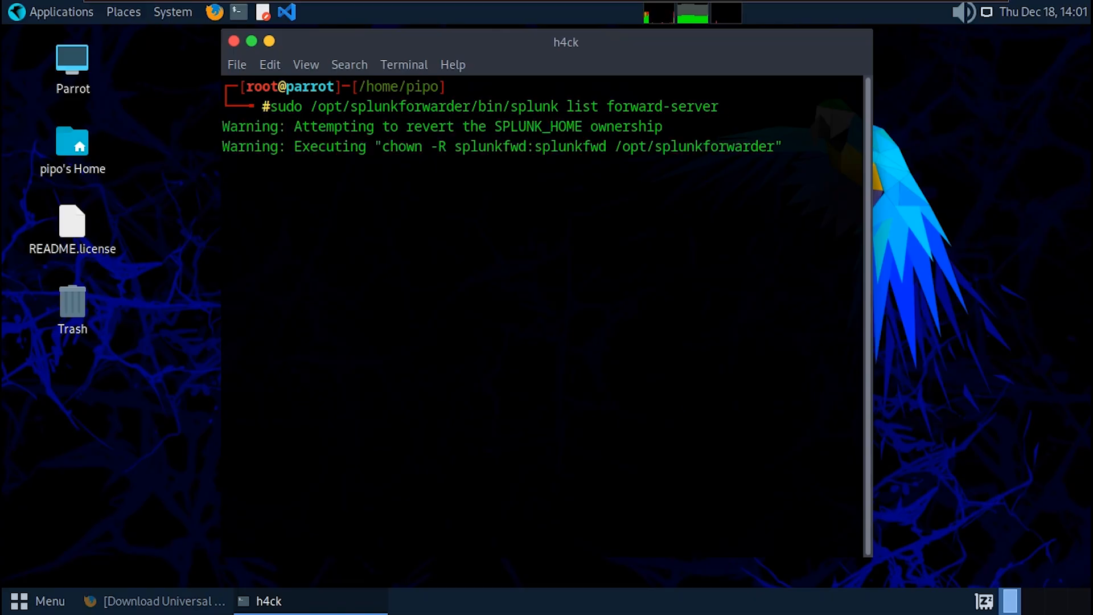
{"action": "type", "text": "siem"}
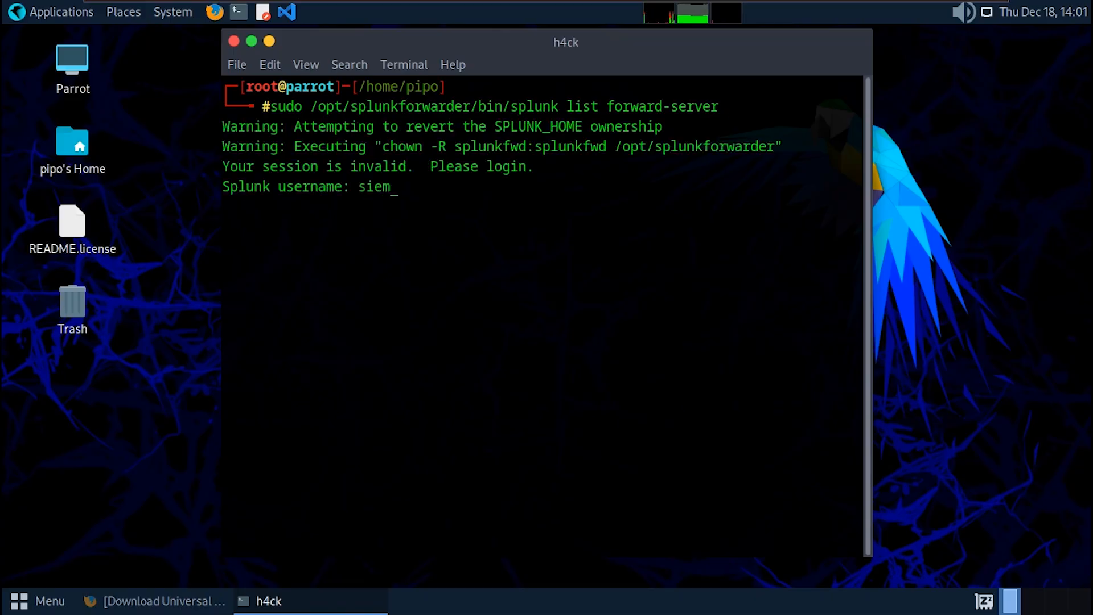
{"action": "key", "text": "Return"}
{"action": "key", "text": "Return"}
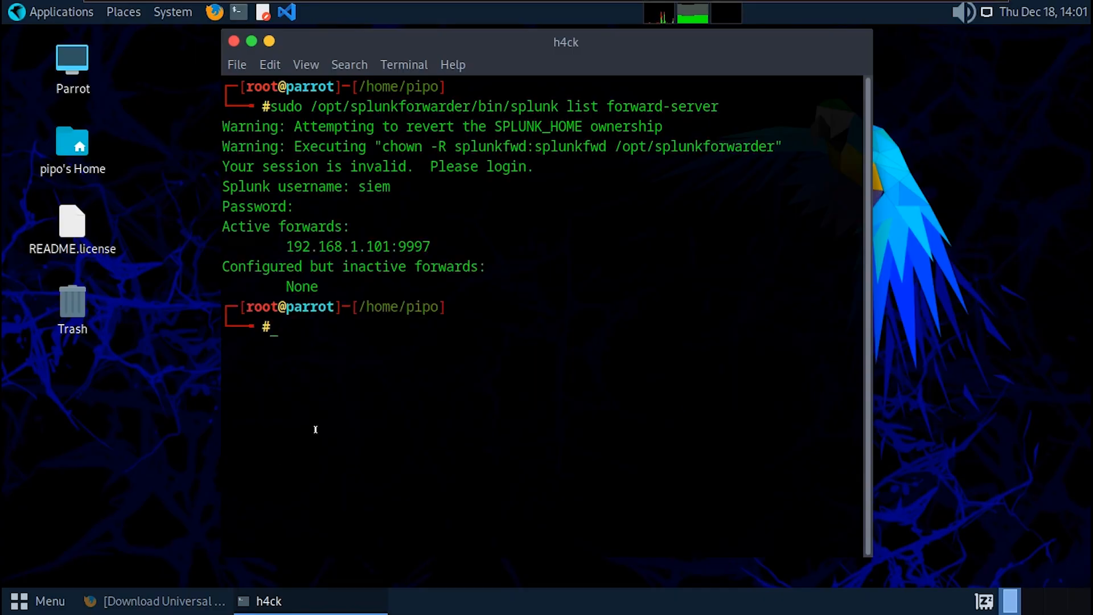
{"action": "triple_click", "coordinate": [430, 239]}
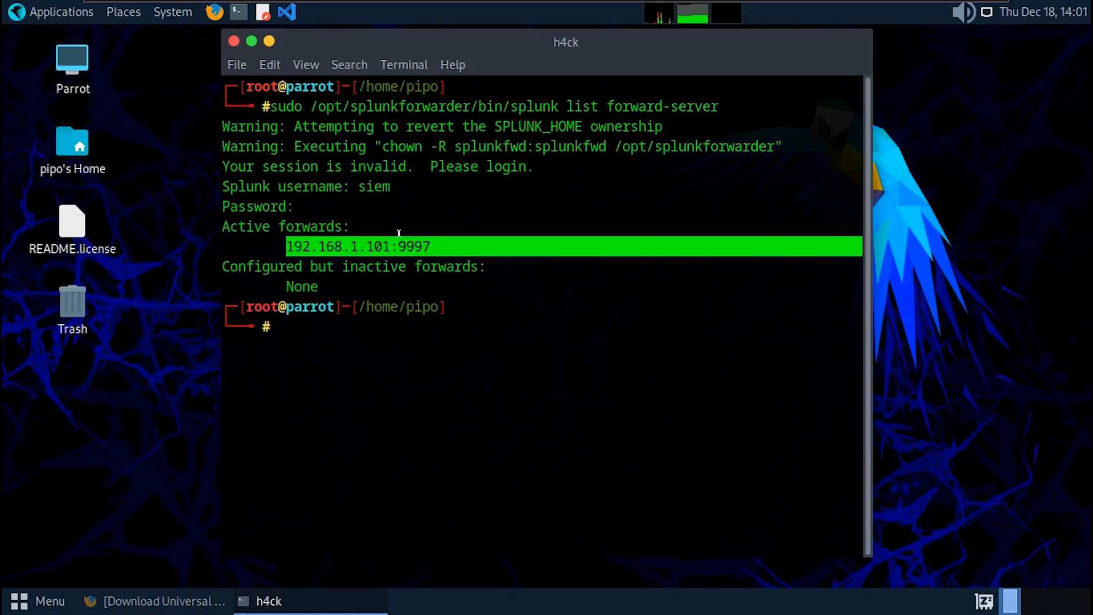
{"action": "left_click", "coordinate": [427, 241]}
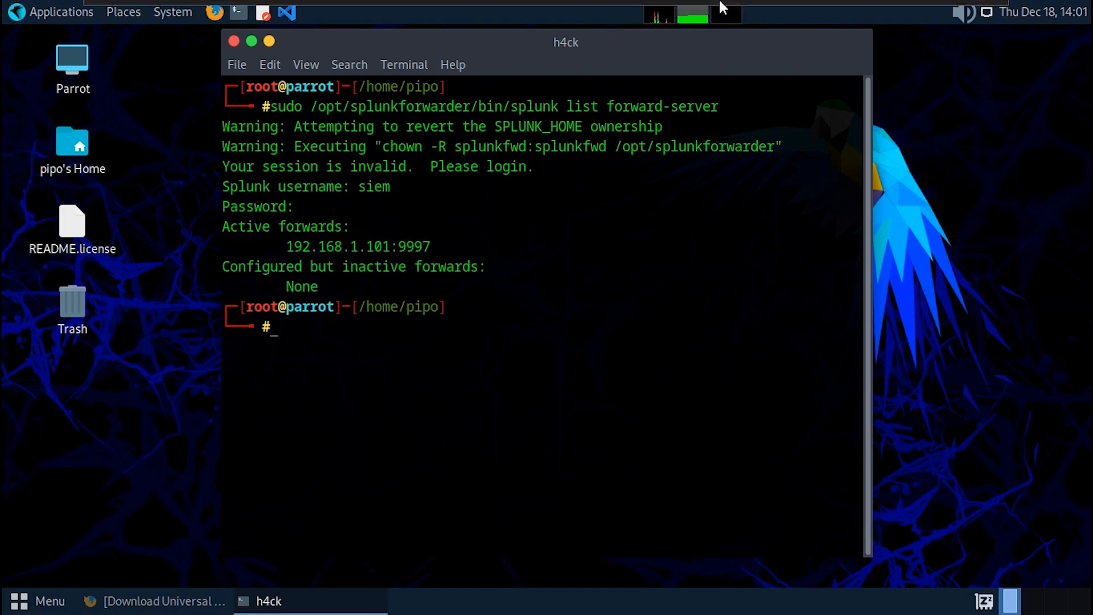
Switch back to the Windows host, close the command prompt, and open Search & Reporting from the Splunk Enterprise home page
{"action": "mouse_move", "coordinate": [857, 8]}
{"action": "left_click", "coordinate": [947, 13]}
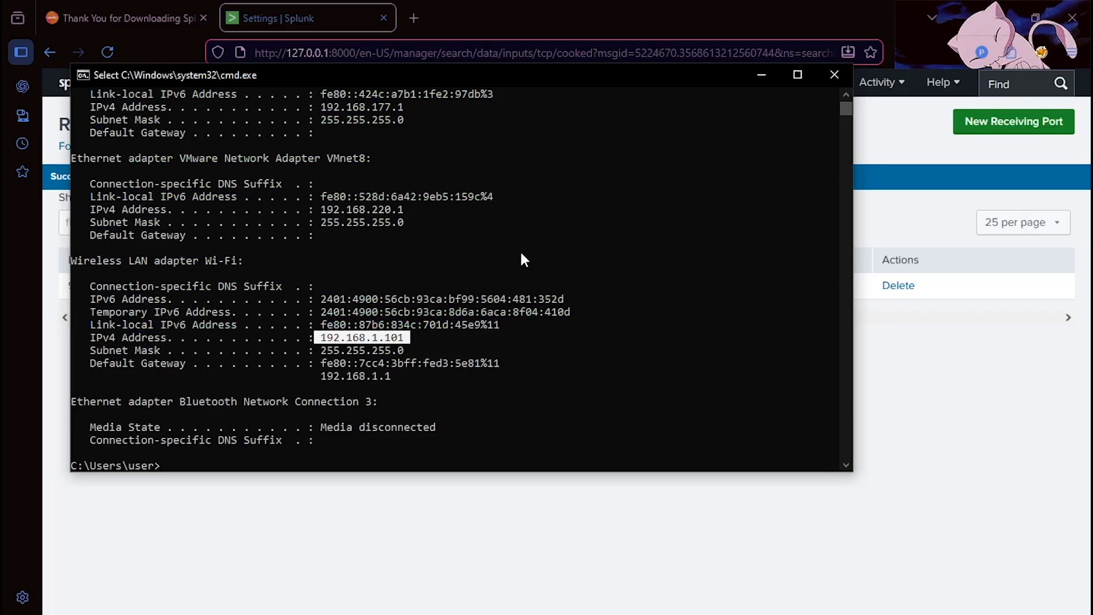
{"action": "left_click", "coordinate": [834, 75]}
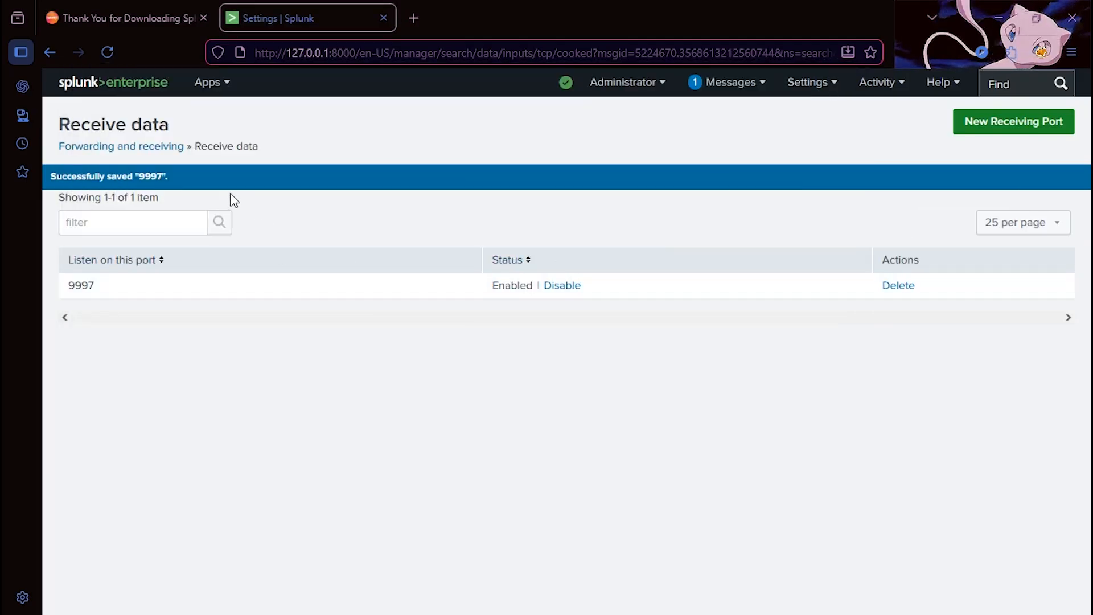
{"action": "left_click", "coordinate": [807, 85]}
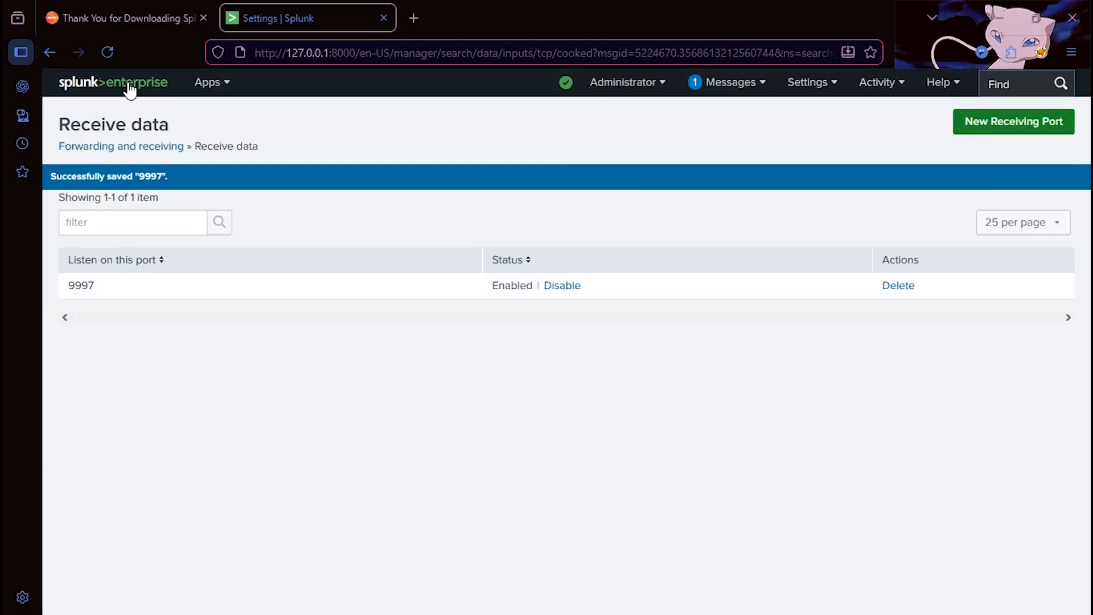
{"action": "left_click", "coordinate": [130, 84]}
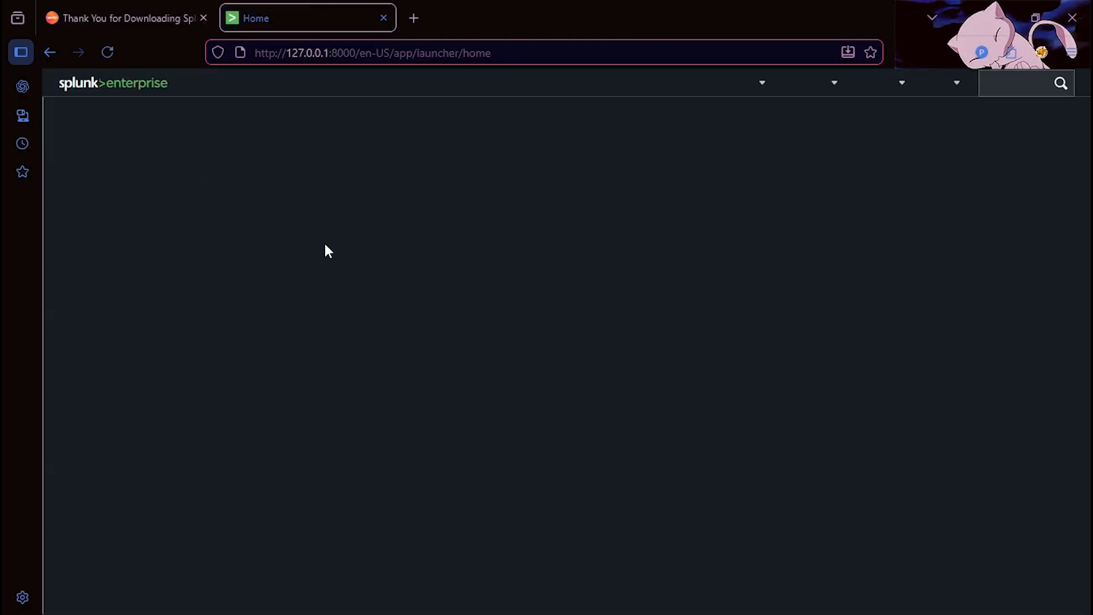
{"action": "left_click", "coordinate": [142, 230]}
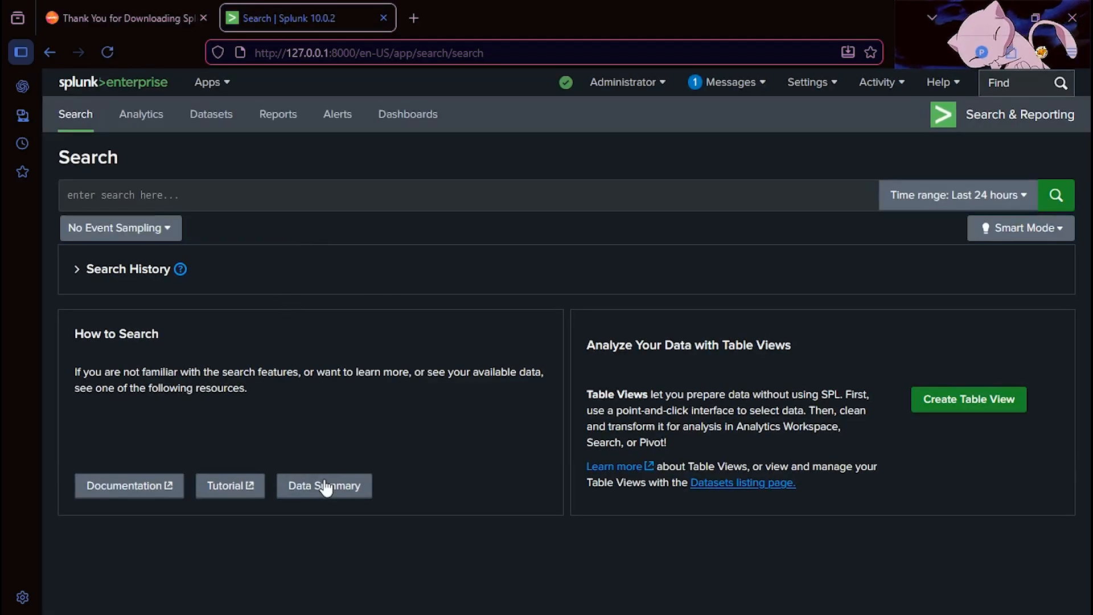
Open the events of host parrot from the data summary and look through the logs it has forwarded
{"action": "left_click", "coordinate": [327, 487]}
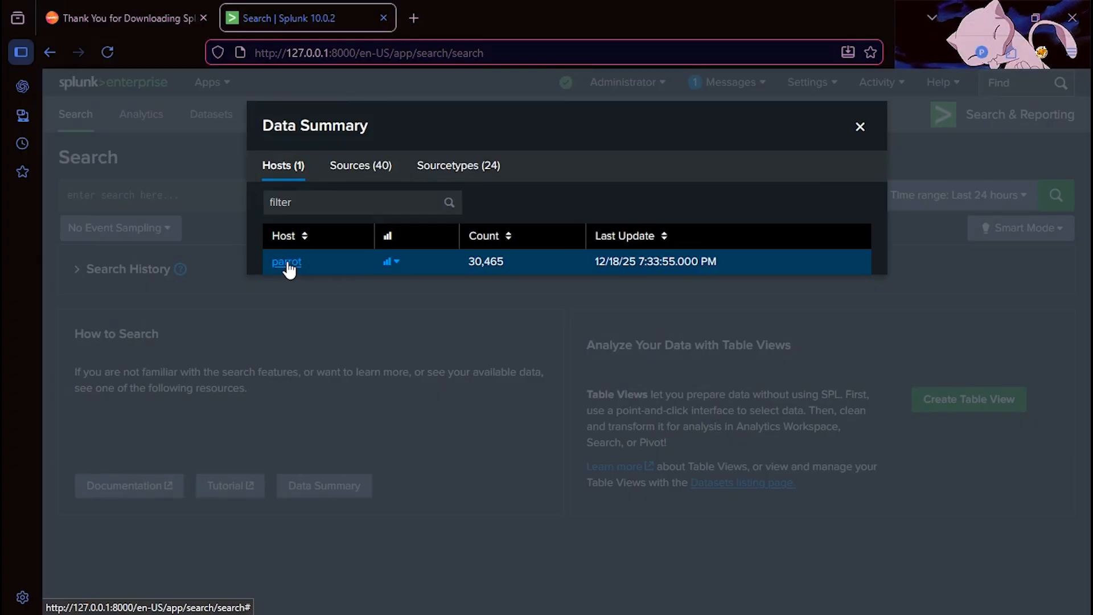
{"action": "left_click", "coordinate": [288, 263]}
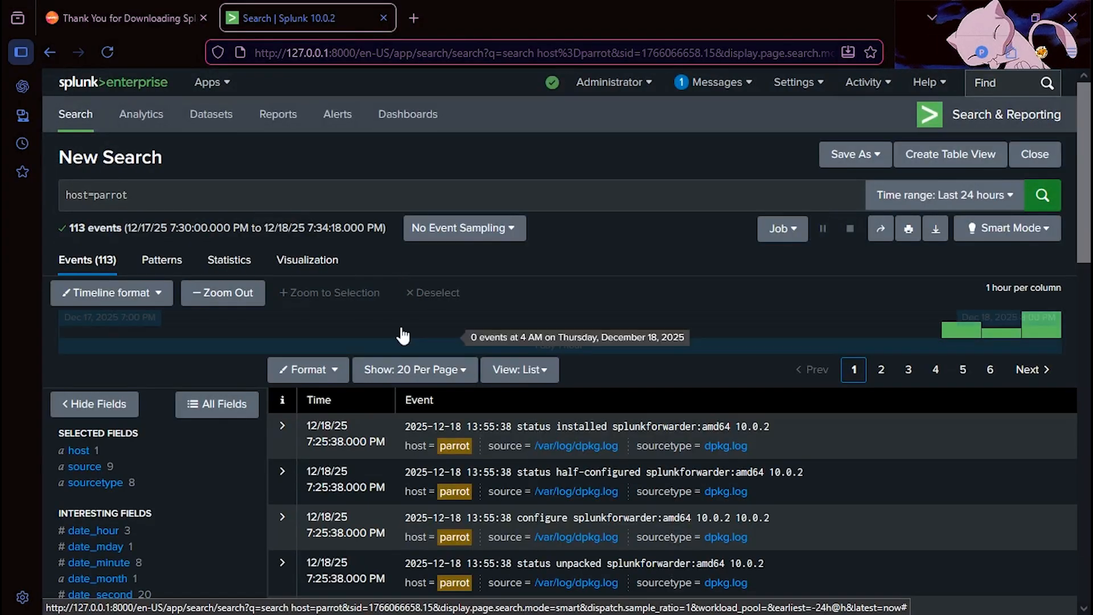
{"action": "scroll", "coordinate": [740, 444], "scroll_direction": "down", "scroll_amount": 3}
{"action": "scroll", "coordinate": [740, 450], "scroll_direction": "down", "scroll_amount": 9}
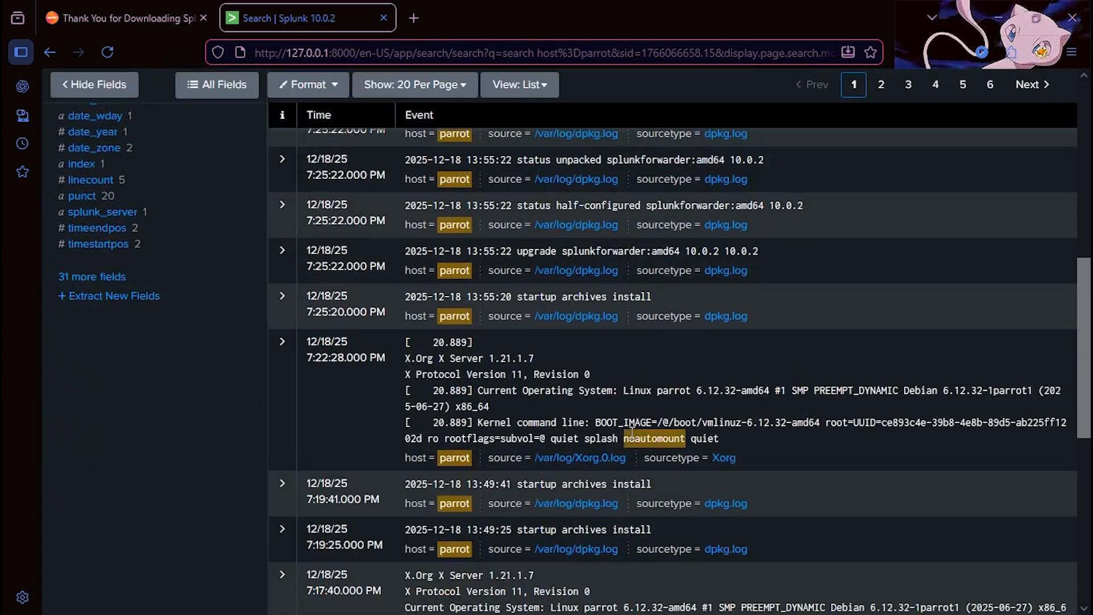
{"action": "scroll", "coordinate": [617, 429], "scroll_direction": "up", "scroll_amount": 12}
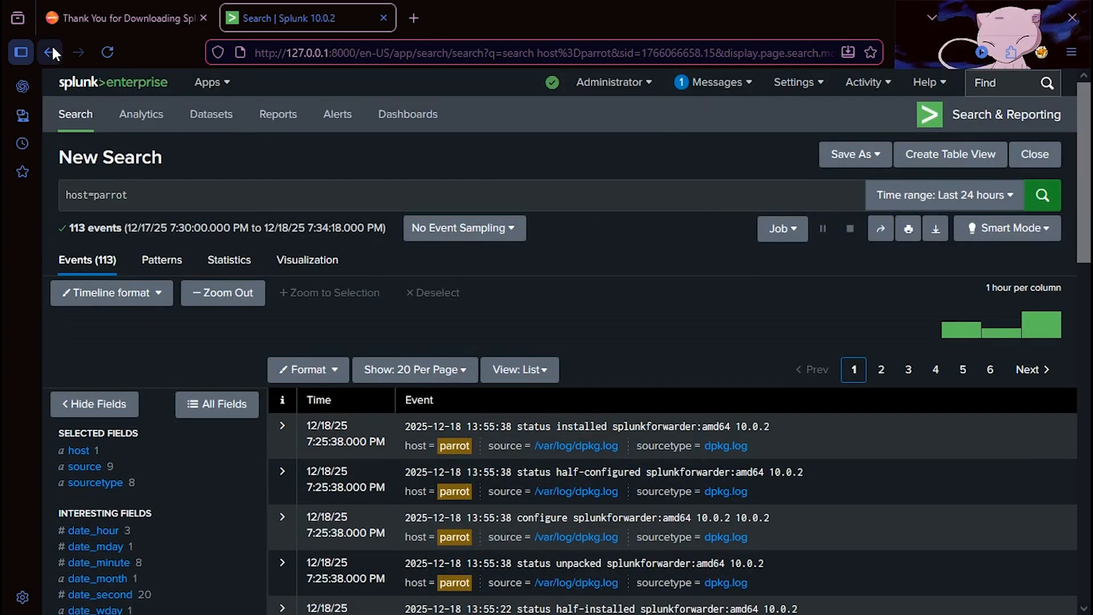
{"action": "left_click", "coordinate": [95, 84]}
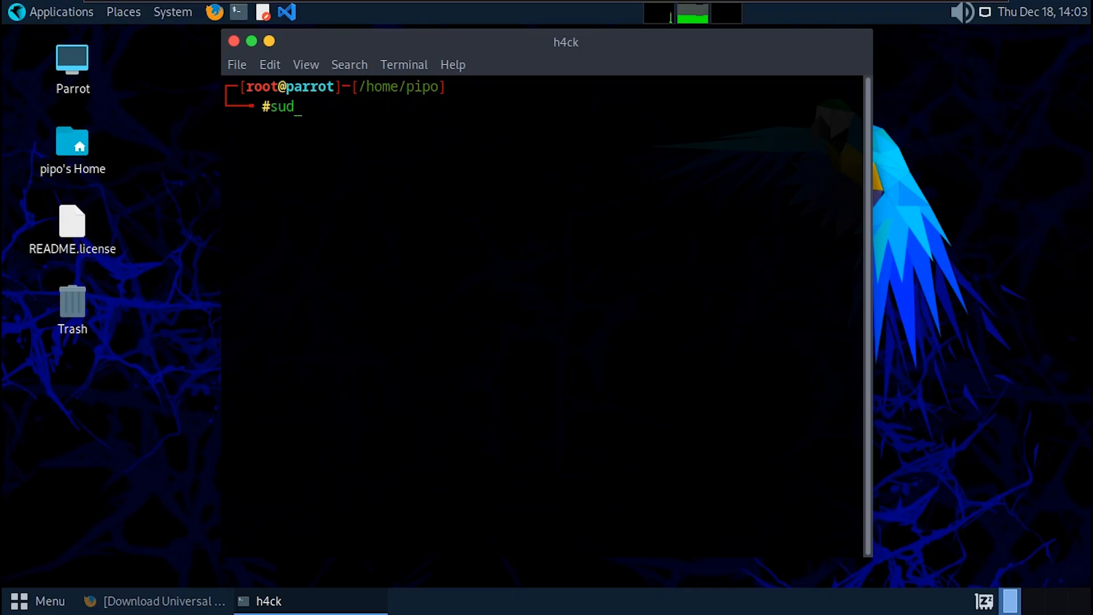
In the Parrot terminal, run sudo /opt/splunkforwarder/bin/splunk add monitor /var/log
{"action": "type", "text": "opt/s"}
{"action": "key", "text": "Tab"}
{"action": "type", "text": "b"}
{"action": "key", "text": "Tab"}
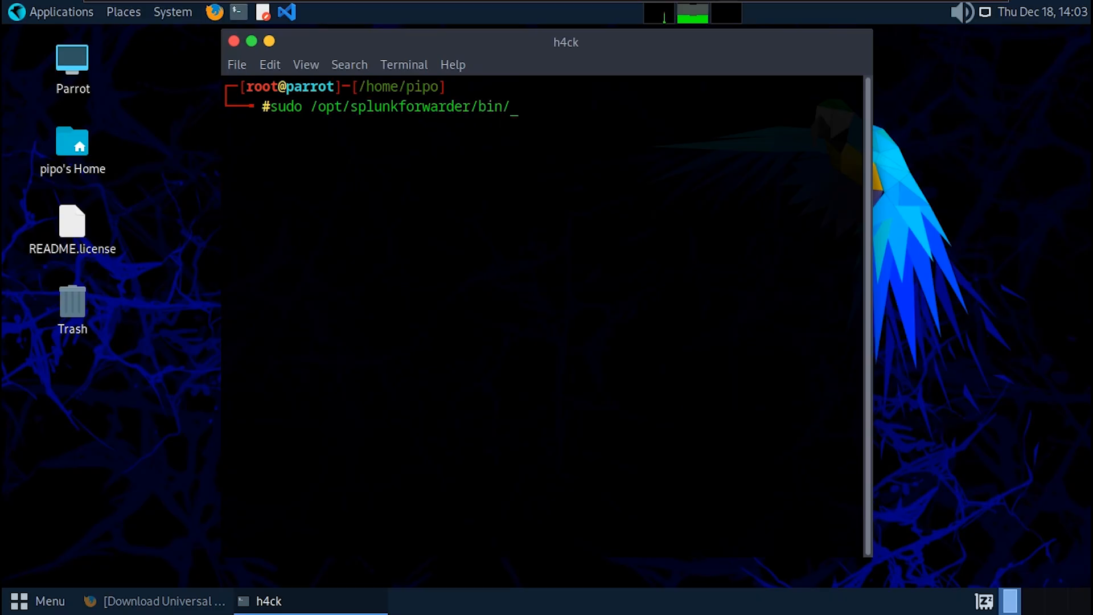
{"action": "type", "text": "sp"}
{"action": "key", "text": "Tab"}
{"action": "type", "text": "add "}
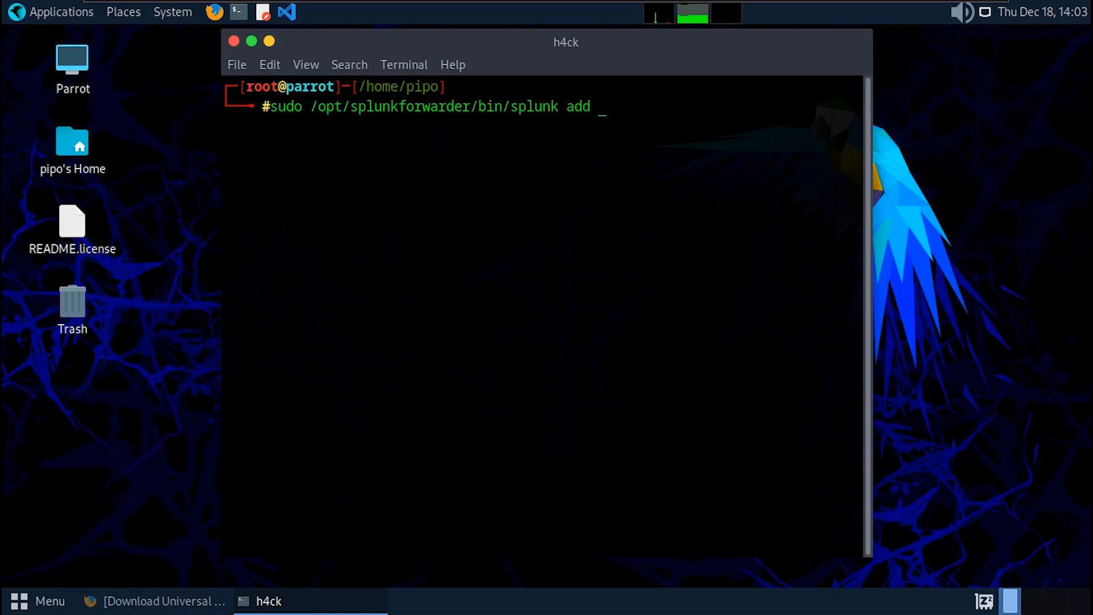
{"action": "type", "text": "monitor /var"}
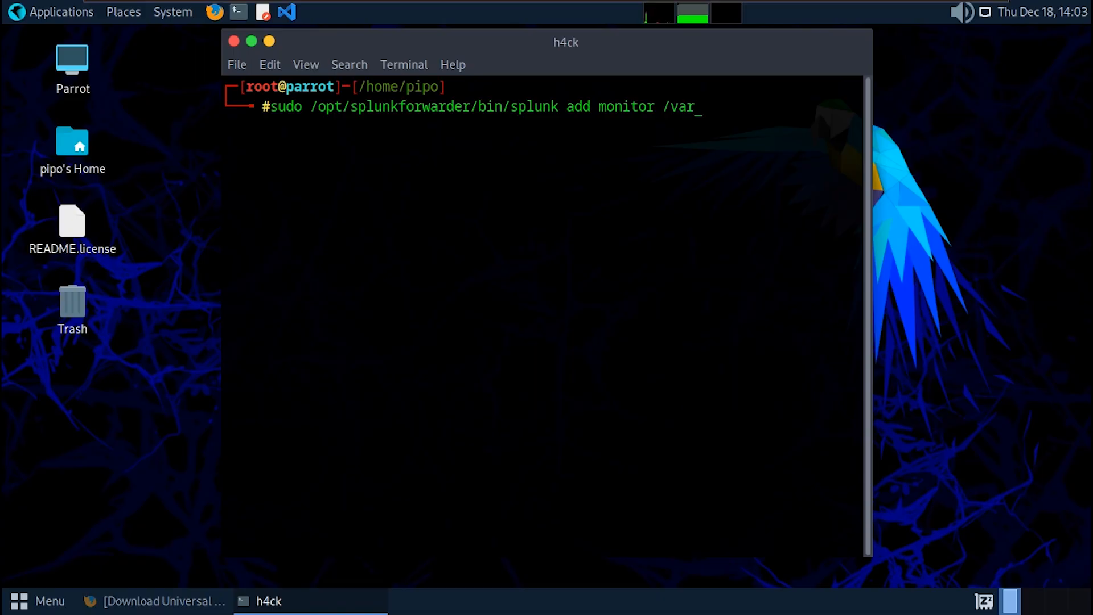
{"action": "type", "text": "/log"}
{"action": "key", "text": "Return"}
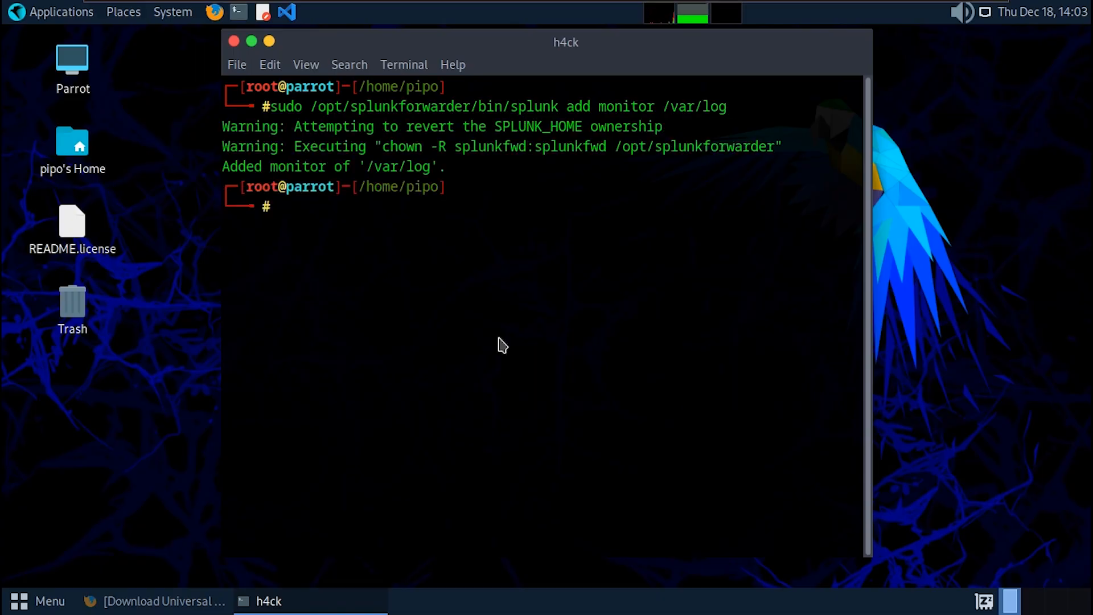
Restart the Universal Forwarder by reusing the last command as sudo /opt/splunkforwarder/bin/splunk restart
{"action": "key", "text": "Up"}
{"action": "key", "text": "BackSpace"}
{"action": "key", "text": "BackSpace"}
{"action": "key", "text": "BackSpace"}
{"action": "key", "text": "BackSpace"}
{"action": "key", "text": "BackSpace"}
{"action": "key", "text": "BackSpace"}
{"action": "key", "text": "BackSpace"}
{"action": "key", "text": "BackSpace"}
{"action": "key", "text": "BackSpace"}
{"action": "key", "text": "BackSpace"}
{"action": "key", "text": "BackSpace"}
{"action": "key", "text": "BackSpace"}
{"action": "key", "text": "BackSpace"}
{"action": "key", "text": "BackSpace"}
{"action": "key", "text": "BackSpace"}
{"action": "key", "text": "BackSpace"}
{"action": "key", "text": "BackSpace"}
{"action": "key", "text": "BackSpace"}
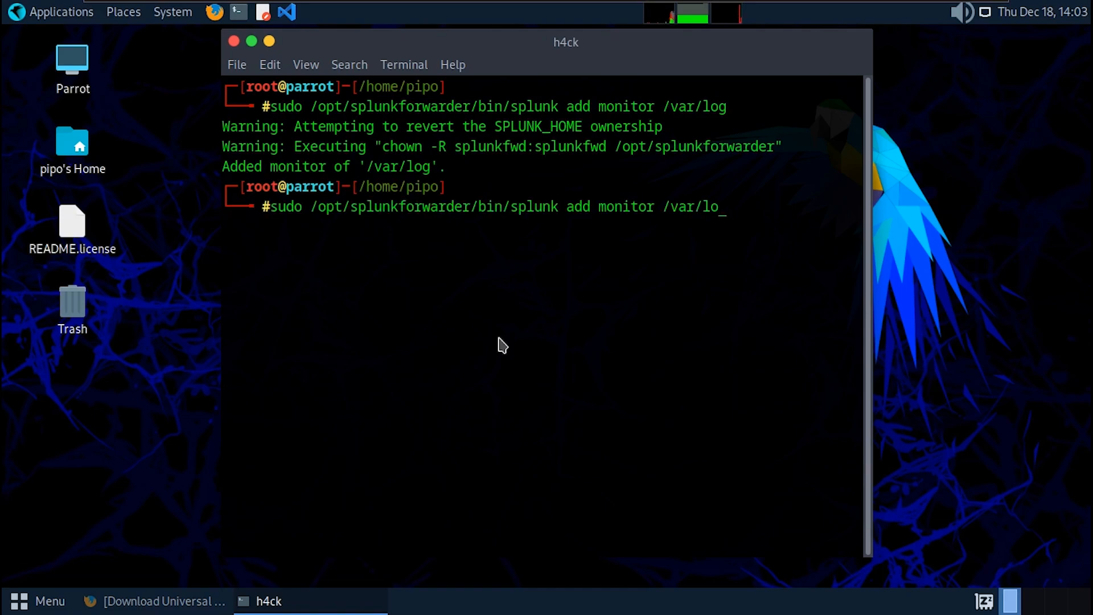
{"action": "key", "text": "BackSpace"}
{"action": "key", "text": "BackSpace"}
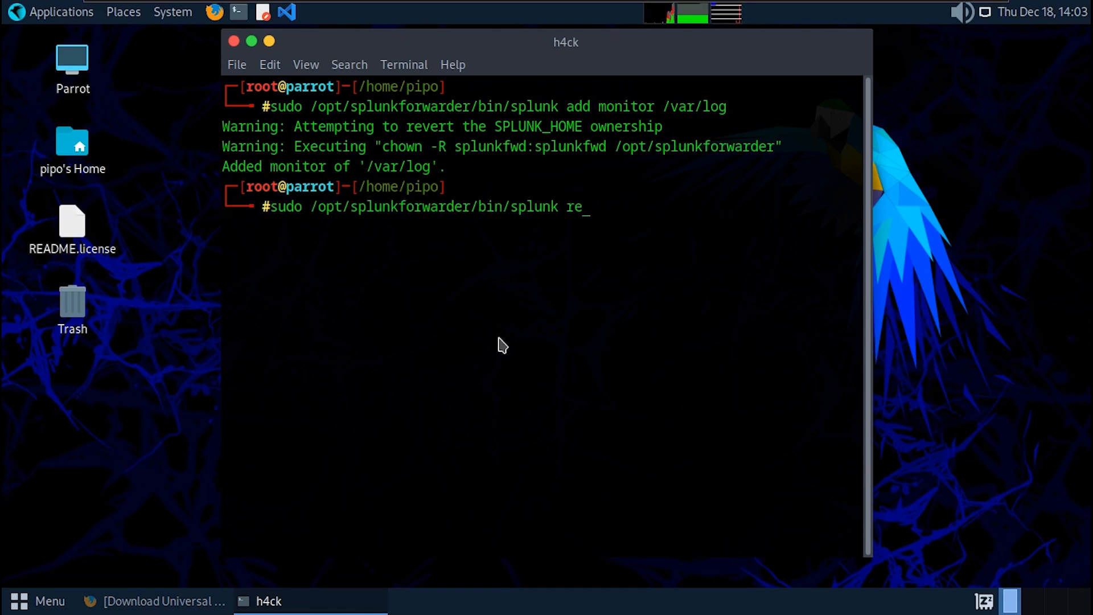
{"action": "type", "text": "restart"}
{"action": "key", "text": "Return"}
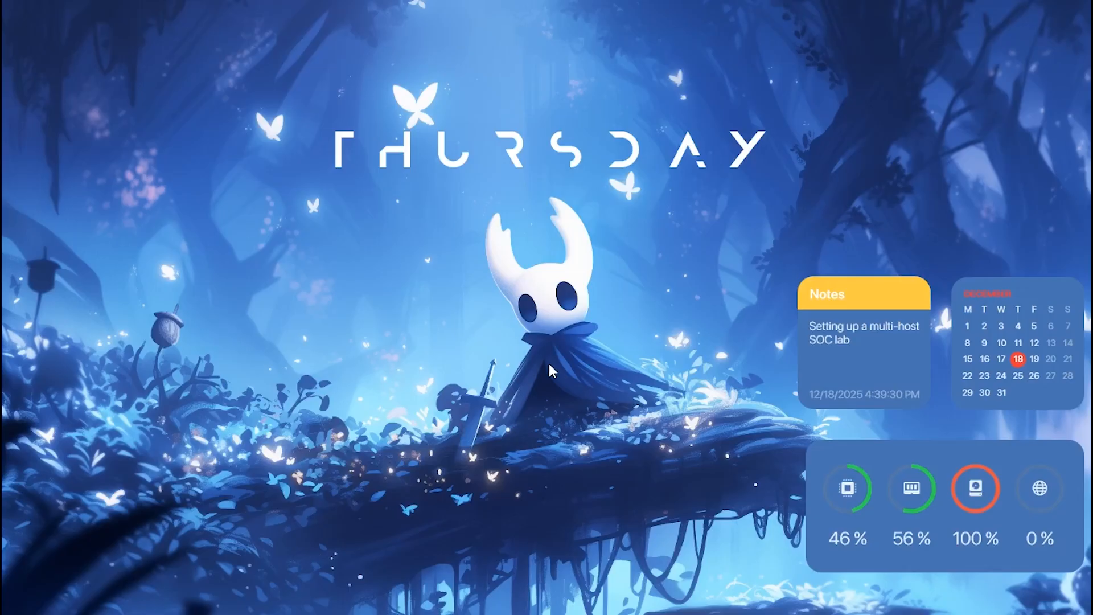
Switch to the Windows 10 x64 virtual machine in VMware Workstation and show it full screen
{"action": "mouse_move", "coordinate": [582, 603]}
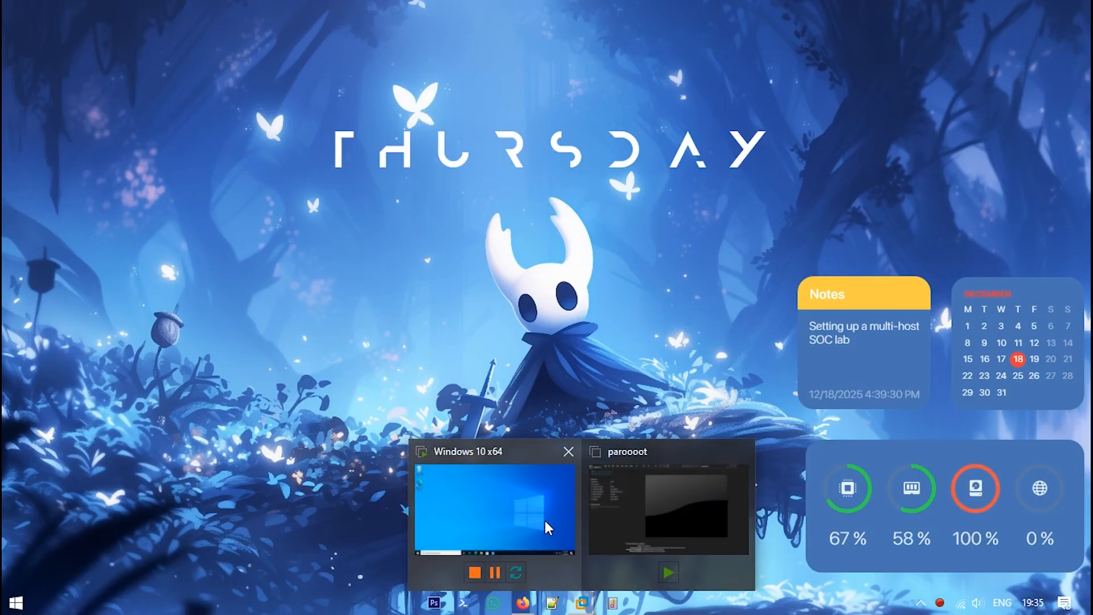
{"action": "left_click", "coordinate": [527, 501]}
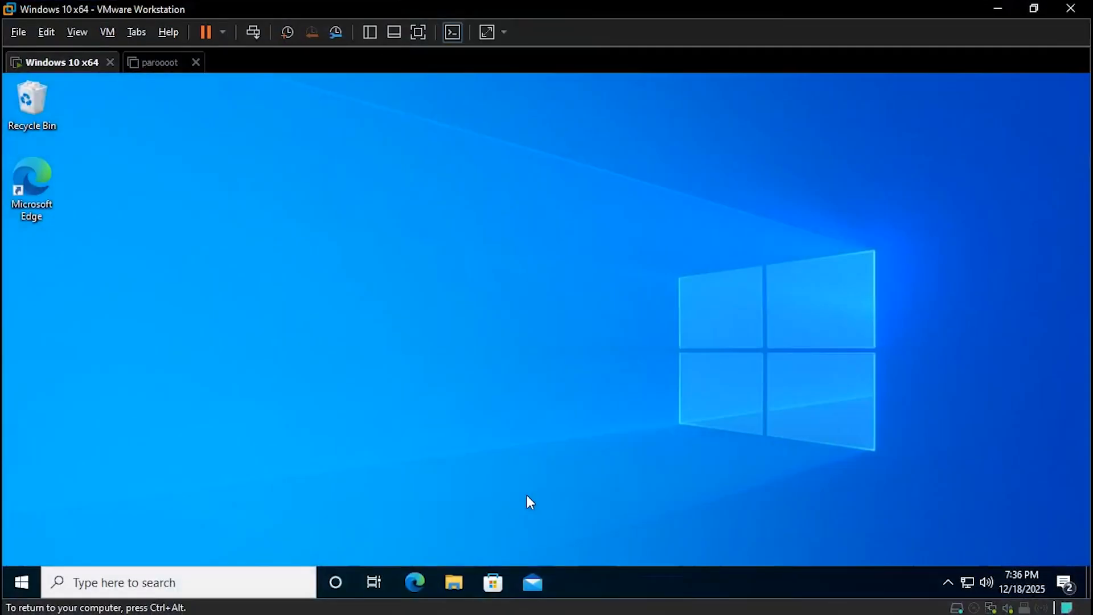
{"action": "left_click", "coordinate": [416, 38]}
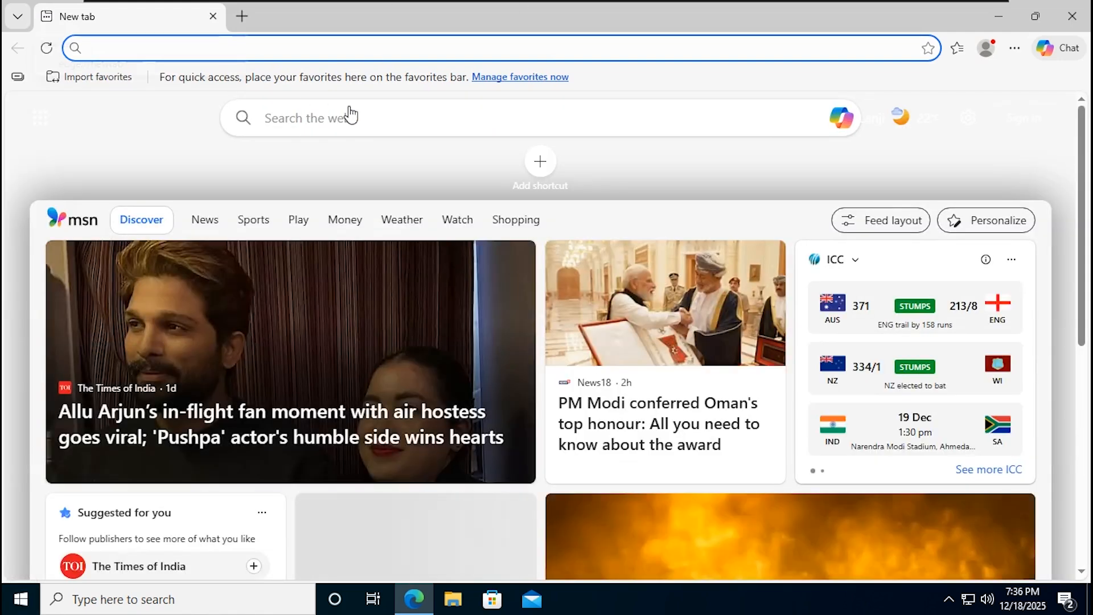
Search the web for splunk universal forwarder in Edge and open Splunk's Universal Forwarder download page
{"action": "left_click", "coordinate": [319, 42]}
{"action": "type", "text": "splunk uni"}
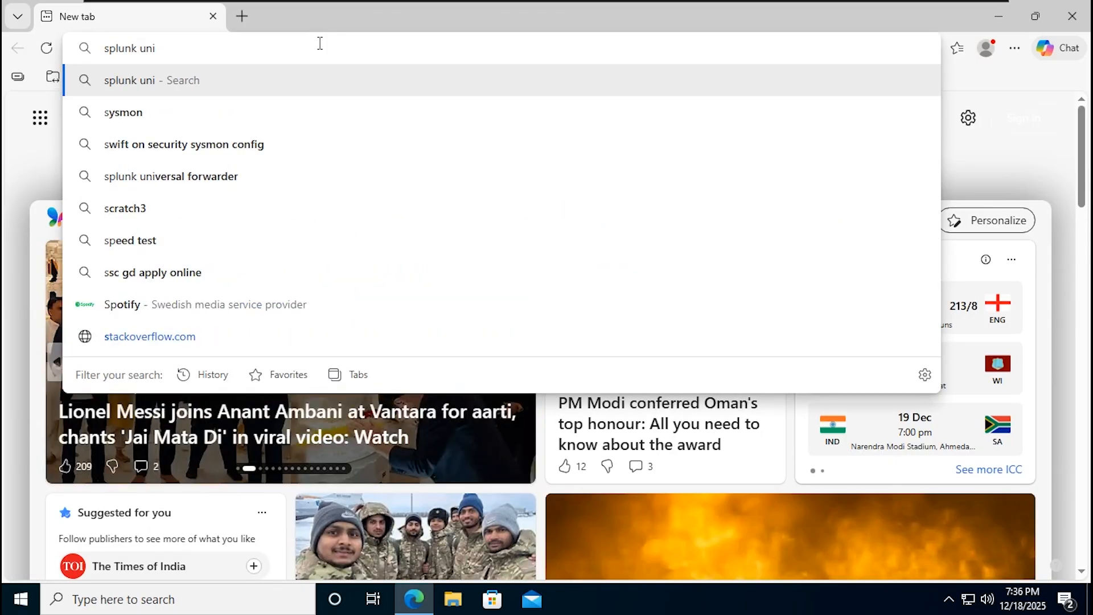
{"action": "key", "text": "Down"}
{"action": "key", "text": "Return"}
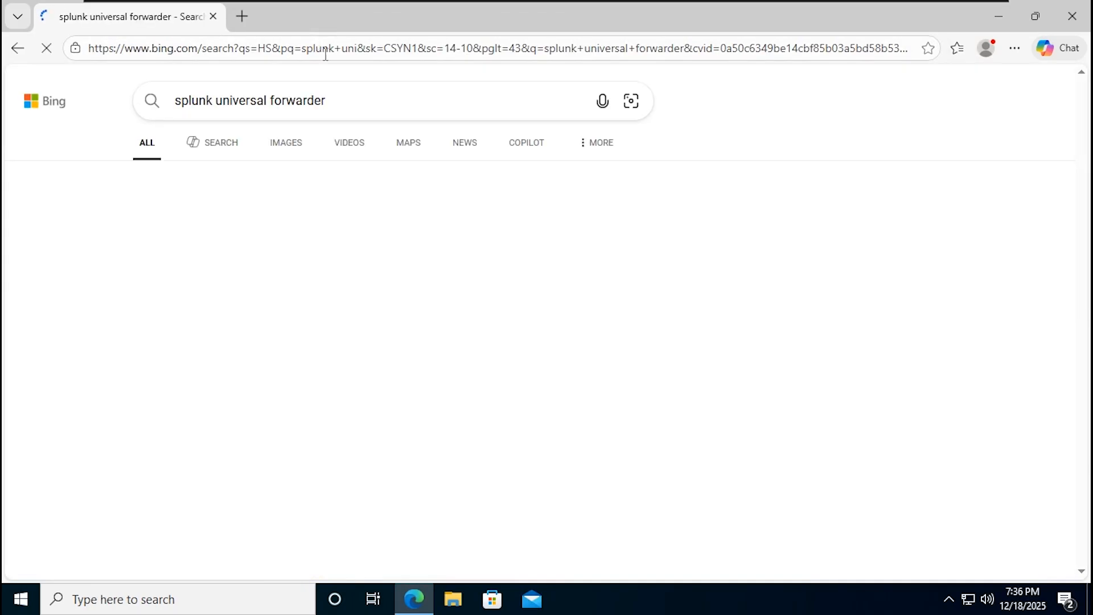
{"action": "left_click", "coordinate": [235, 229]}
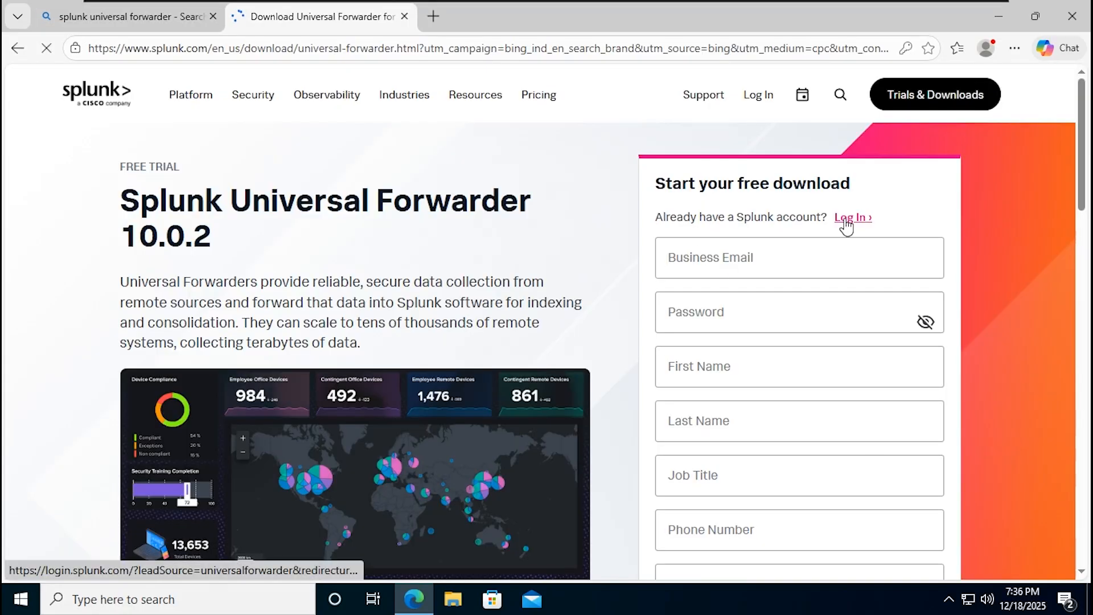
Log in to the existing Splunk account with the saved e-mail and password already filled in
{"action": "left_click", "coordinate": [848, 220]}
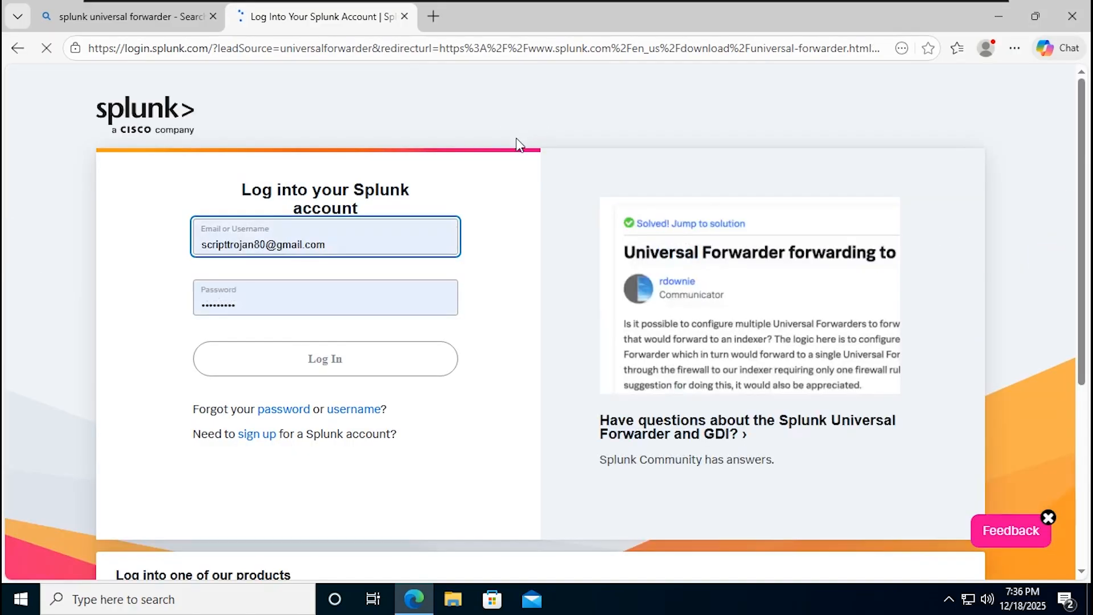
{"action": "left_click", "coordinate": [349, 306]}
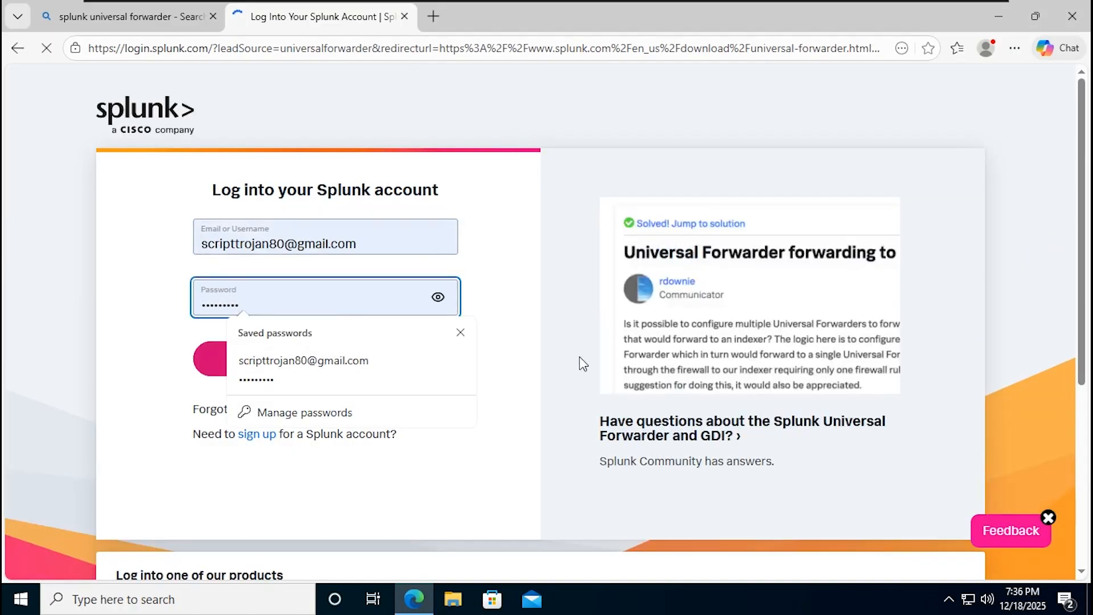
{"action": "left_click", "coordinate": [552, 374]}
{"action": "left_click", "coordinate": [371, 363]}
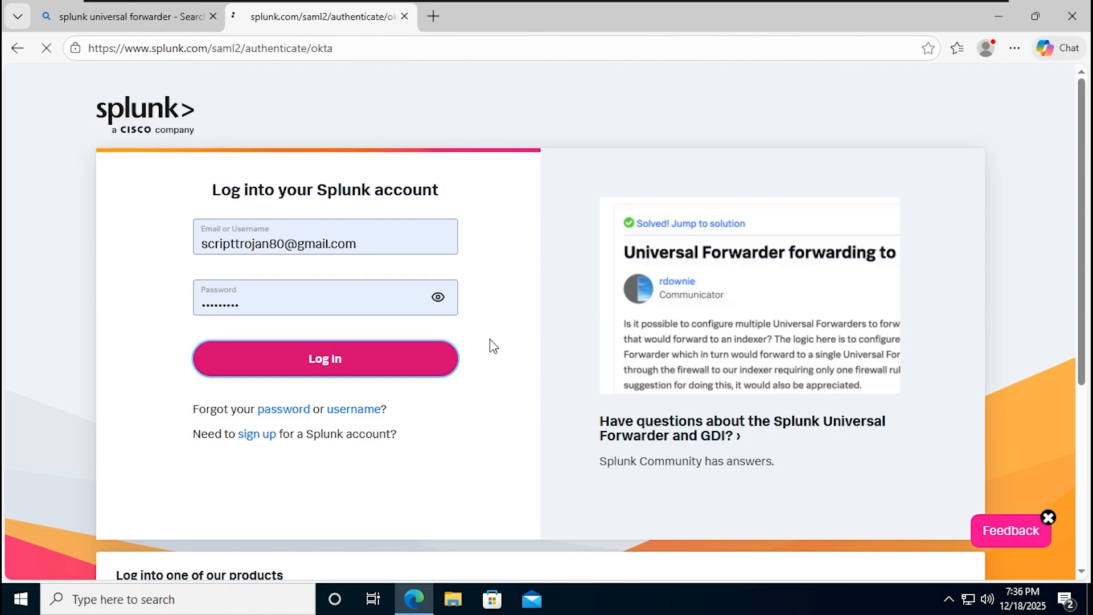
Locate the 64-bit Windows .msi package, copy its wget link and close the pop-up showing the command
{"action": "scroll", "coordinate": [617, 277], "scroll_direction": "down", "scroll_amount": 4}
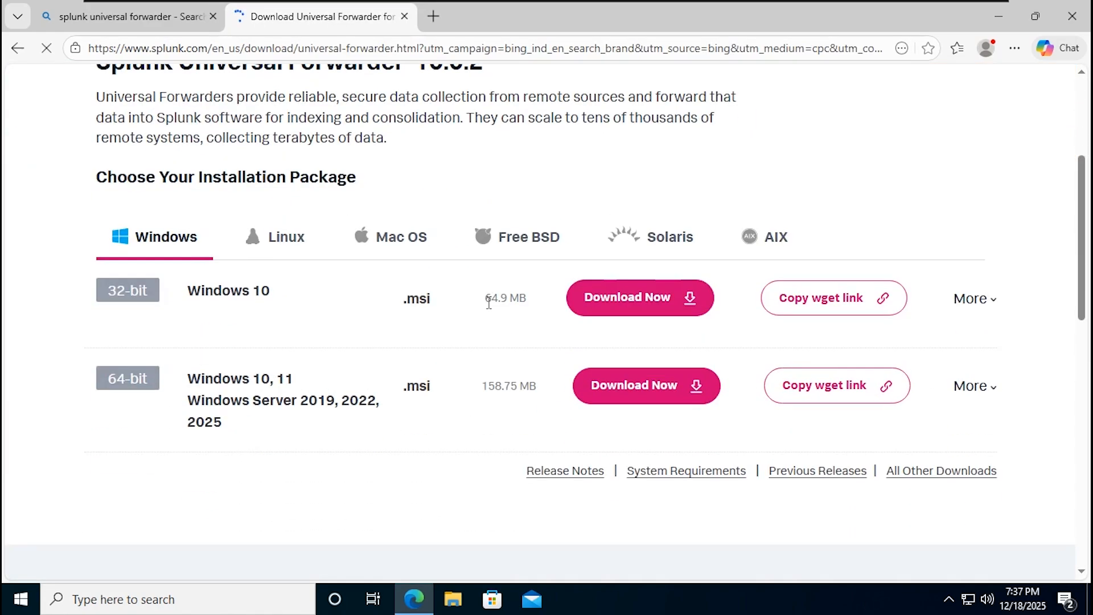
{"action": "left_click_drag", "start_coordinate": [160, 376], "coordinate": [835, 400]}
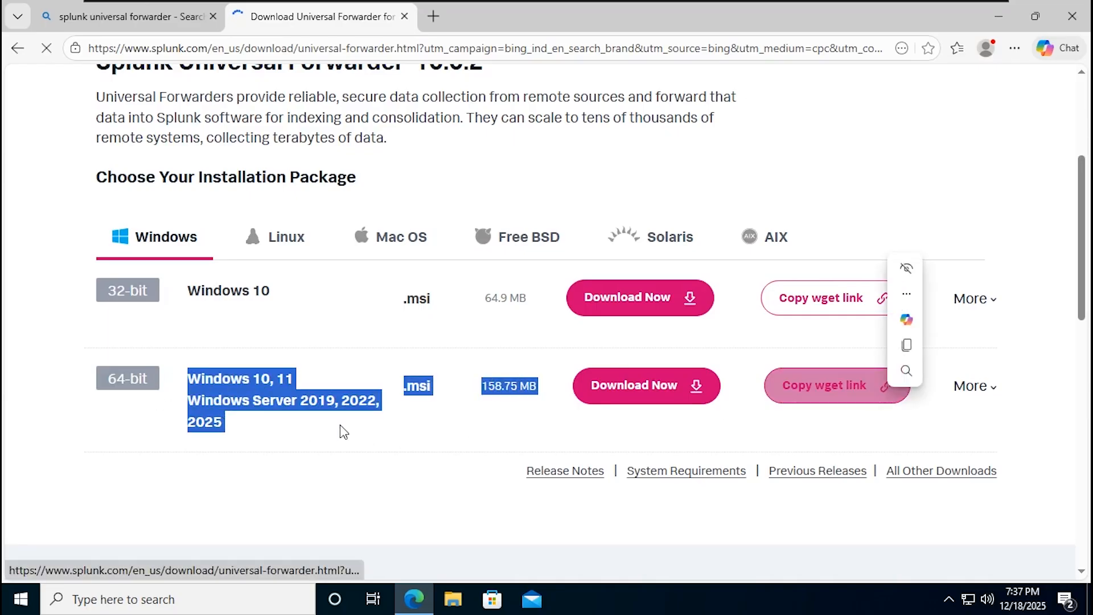
{"action": "left_click", "coordinate": [535, 439]}
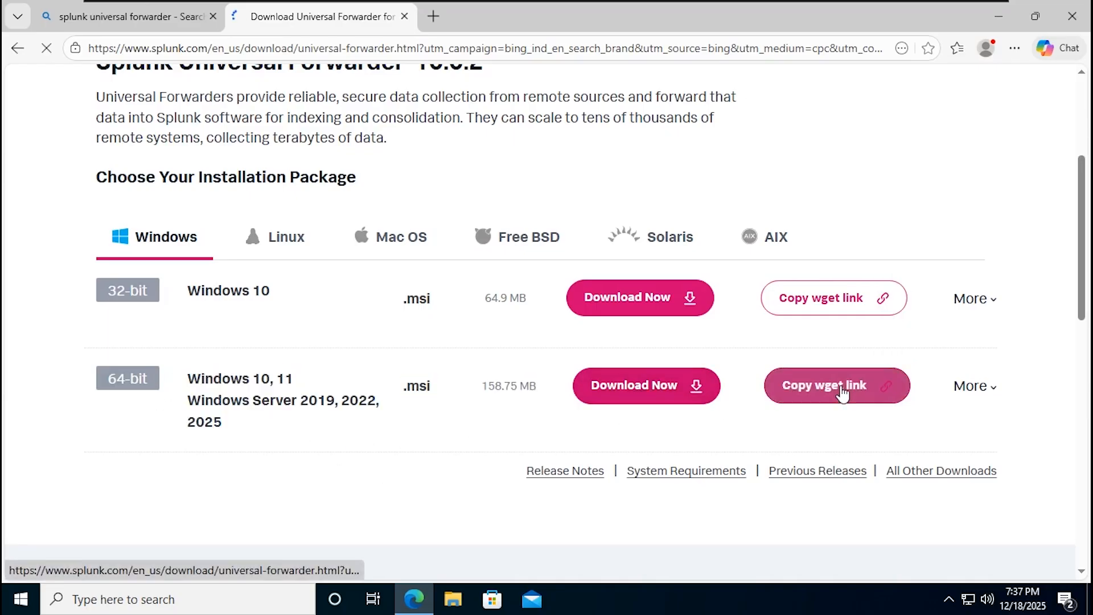
{"action": "left_click", "coordinate": [865, 395]}
{"action": "left_click", "coordinate": [727, 438]}
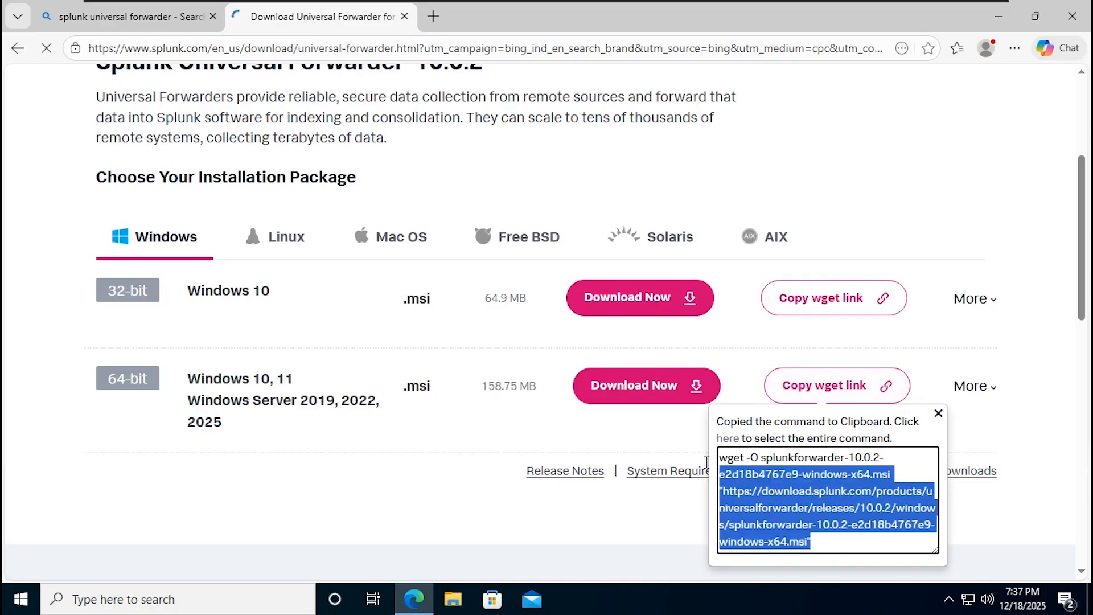
{"action": "left_click", "coordinate": [938, 414]}
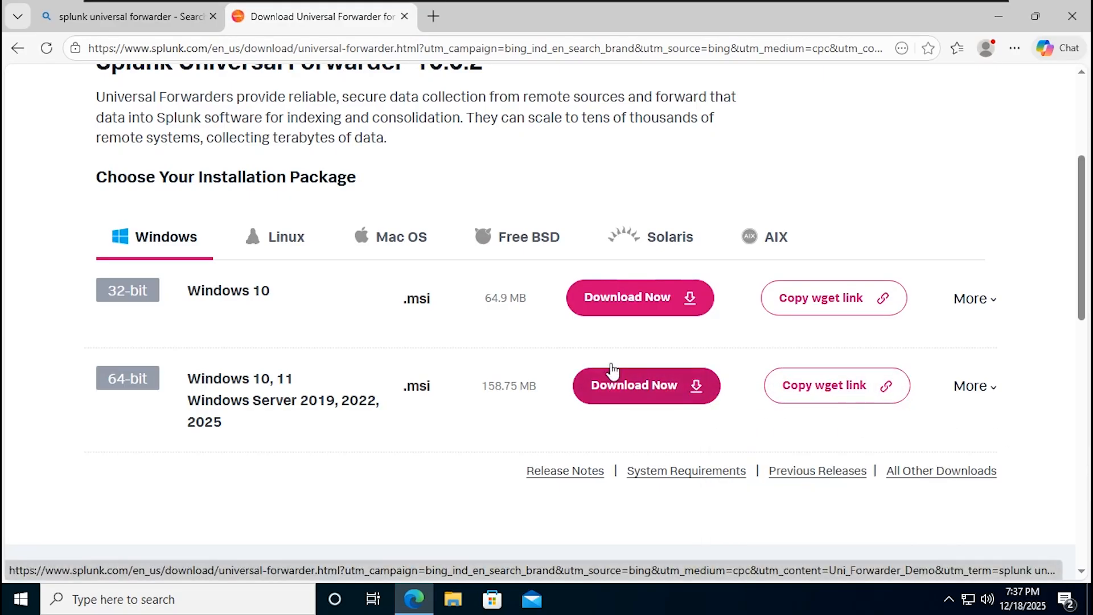
Minimize the browser, open the Downloads folder in File Explorer and select the splunkforwarder-10.0.2 Windows installer
{"action": "left_click", "coordinate": [999, 17]}
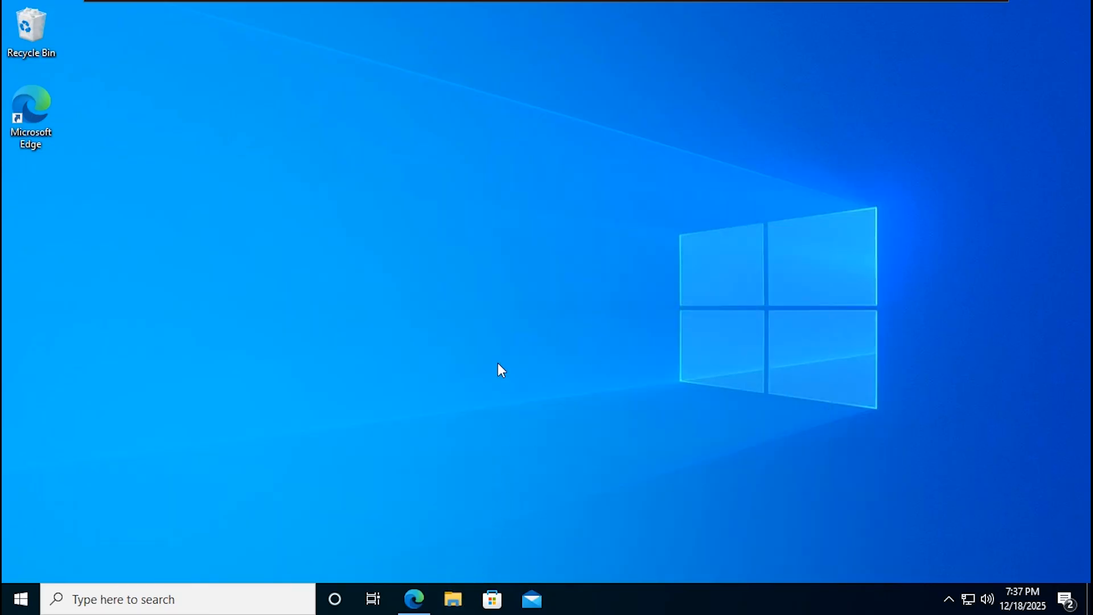
{"action": "key", "text": "super+e"}
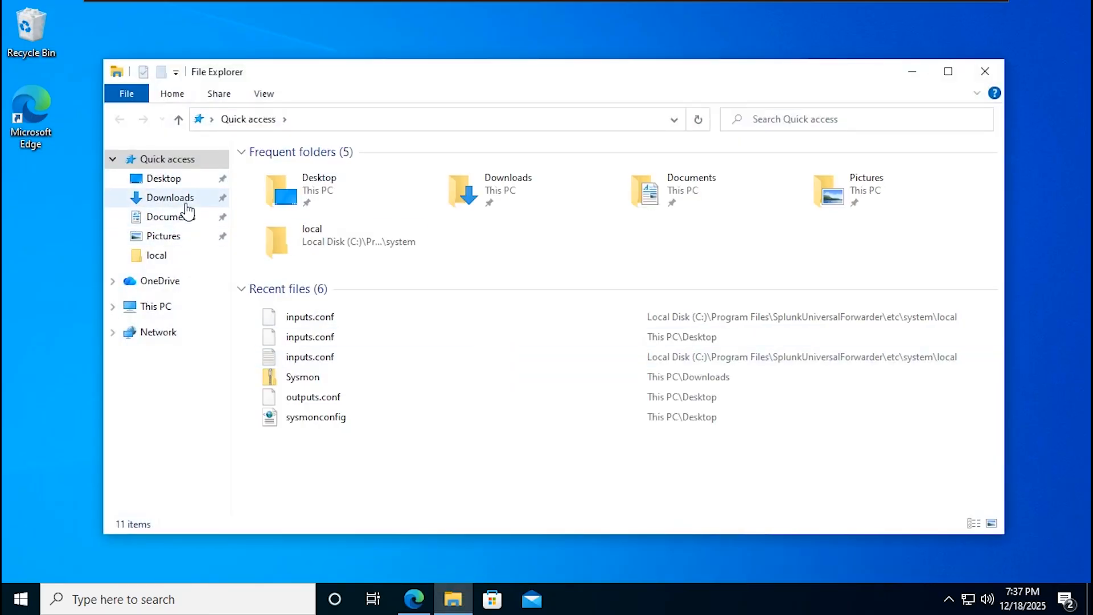
{"action": "left_click", "coordinate": [187, 206]}
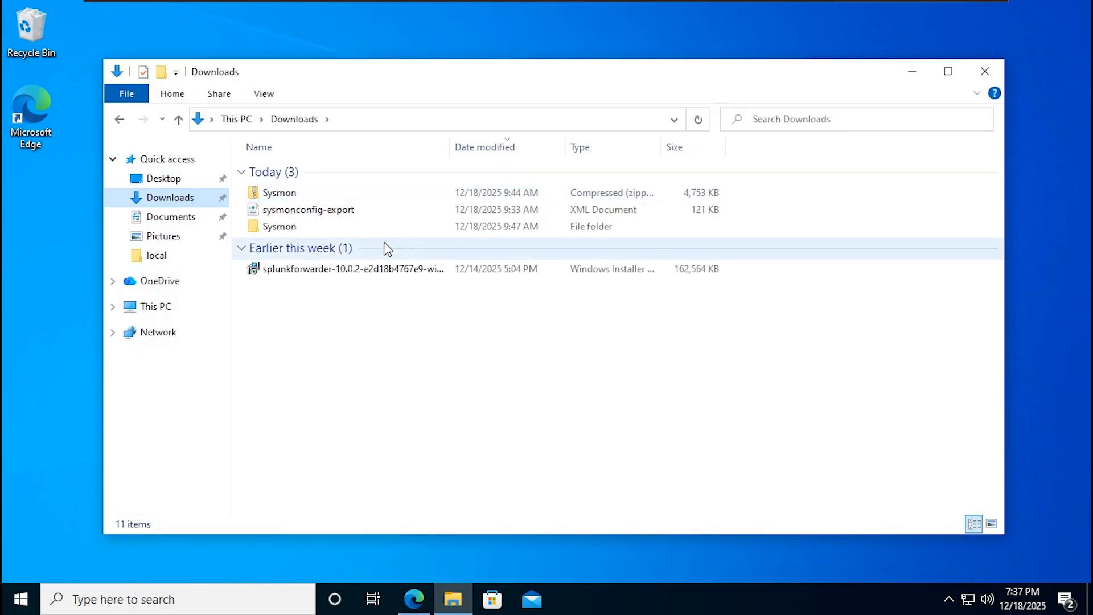
{"action": "left_click", "coordinate": [383, 269]}
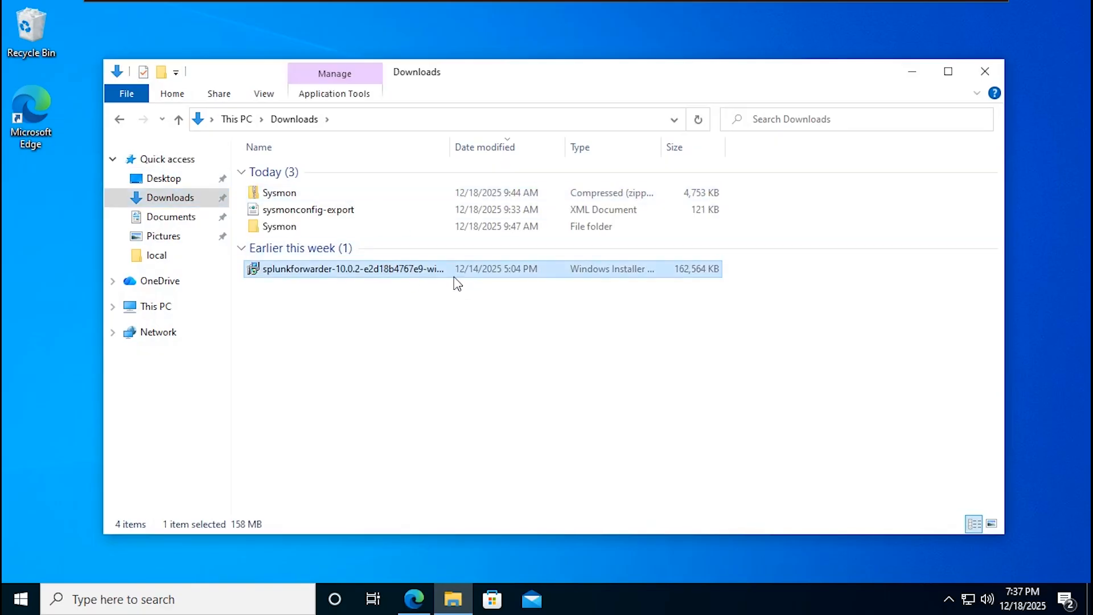
Launch the splunkforwarder-10.0.2 Windows installer from Downloads and minimize File Explorer
{"action": "double_click", "coordinate": [516, 274]}
{"action": "right_click", "coordinate": [526, 278]}
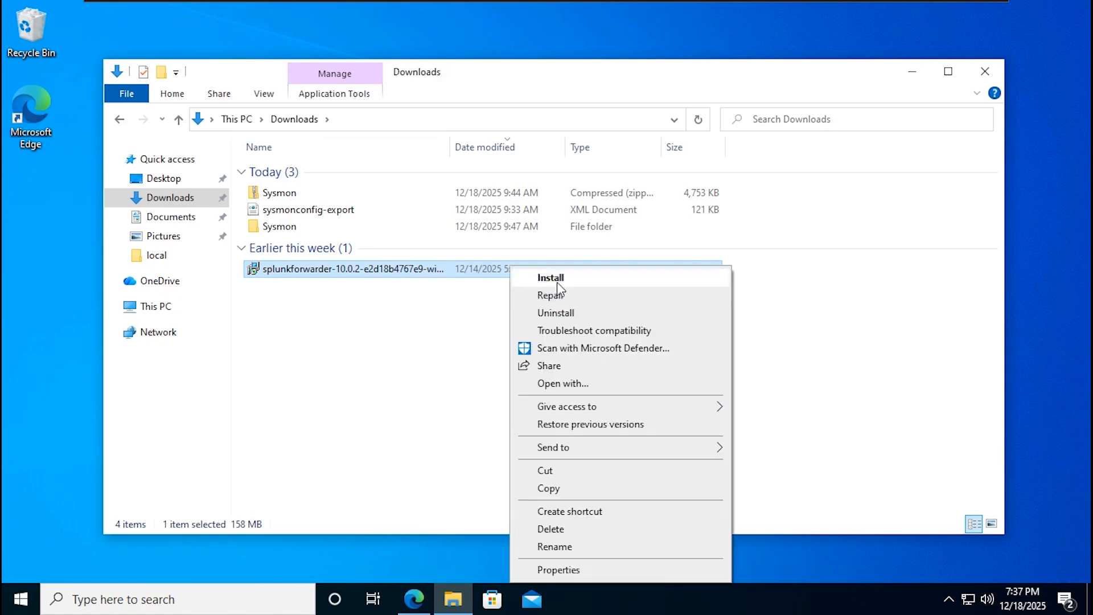
{"action": "left_click", "coordinate": [569, 278]}
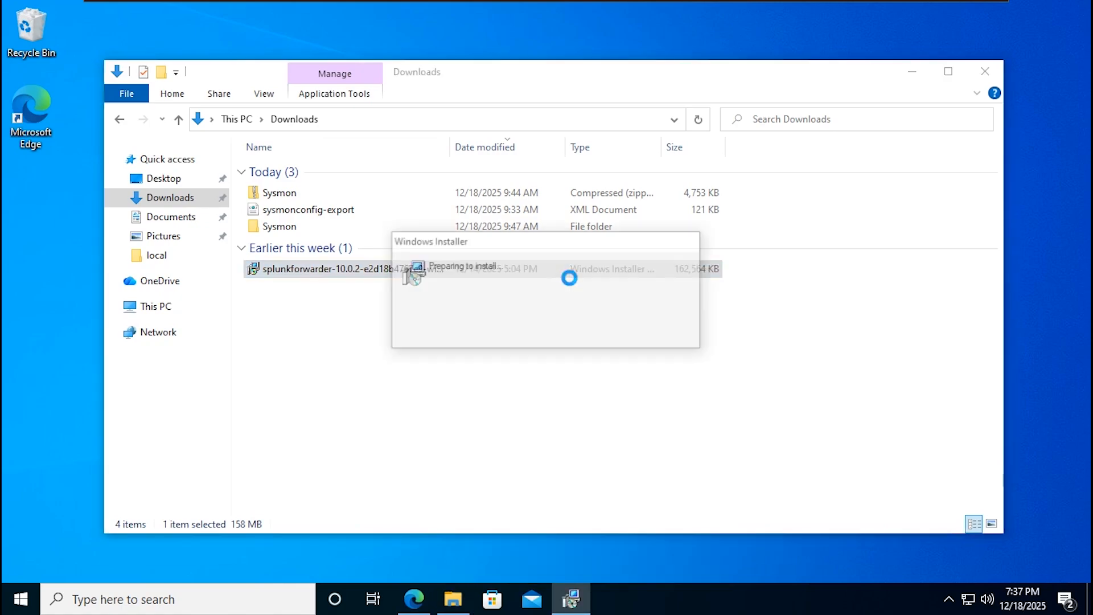
{"action": "left_click", "coordinate": [912, 71]}
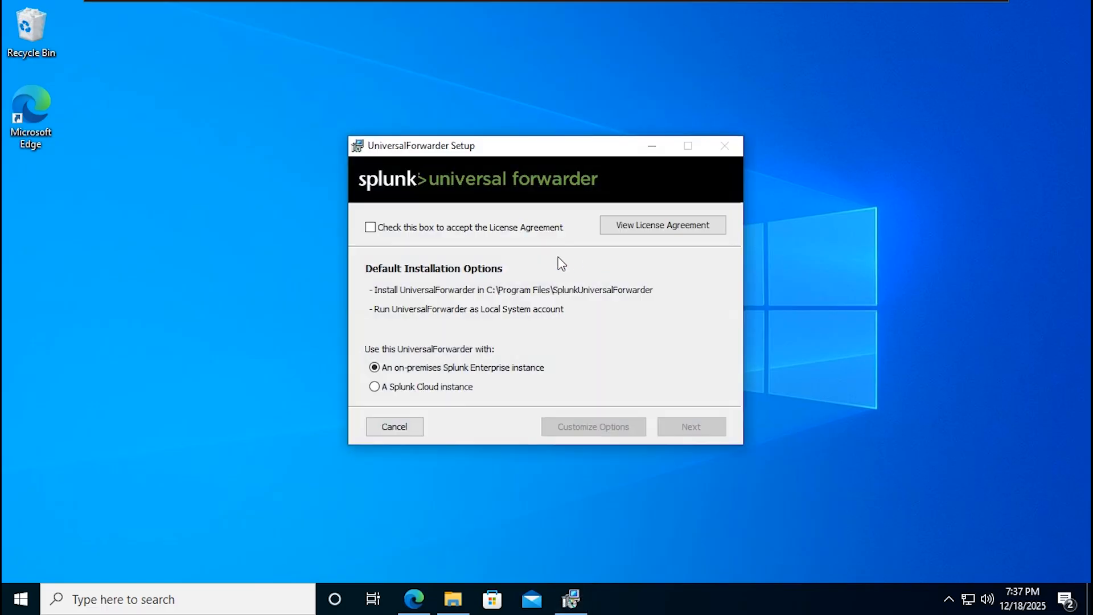
Accept the license agreement, customize the options with the default install folder and no SSL certificate, and choose Local System as the install account
{"action": "left_click", "coordinate": [370, 227]}
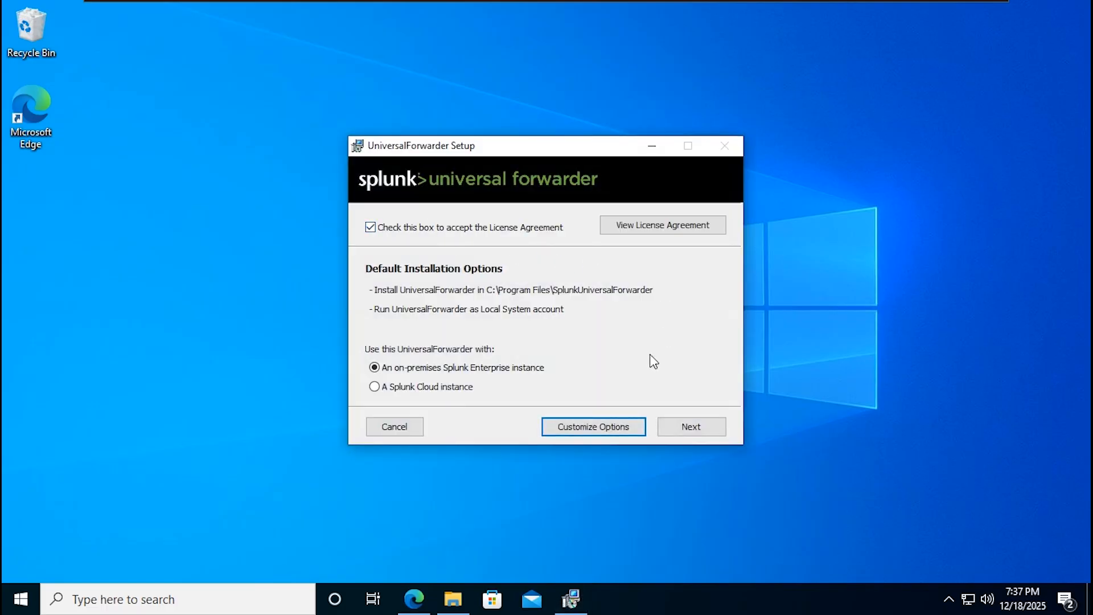
{"action": "left_click", "coordinate": [592, 426]}
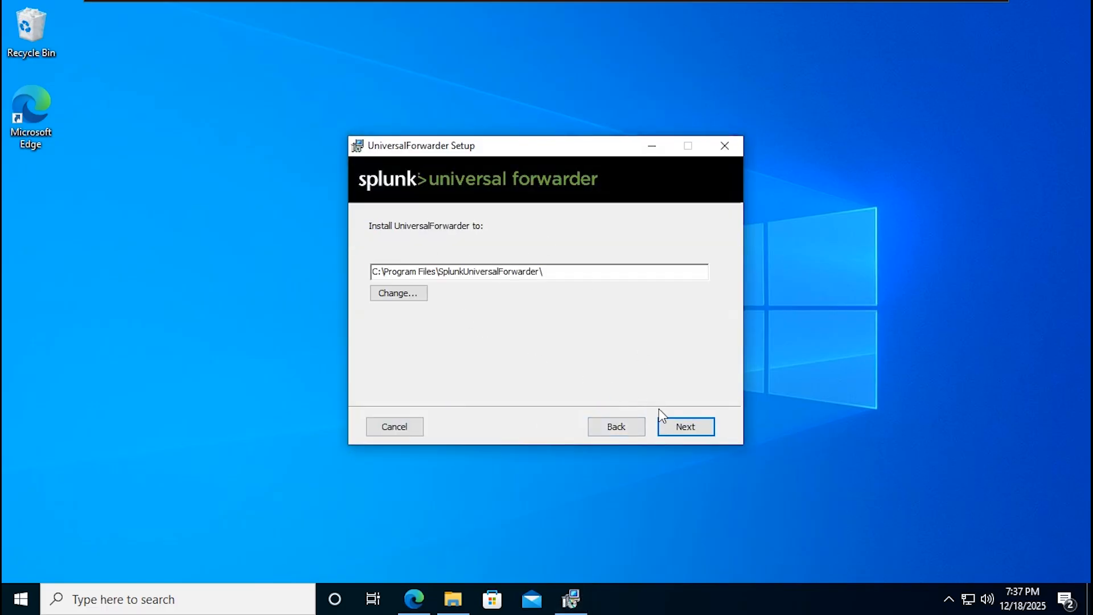
{"action": "left_click", "coordinate": [684, 432]}
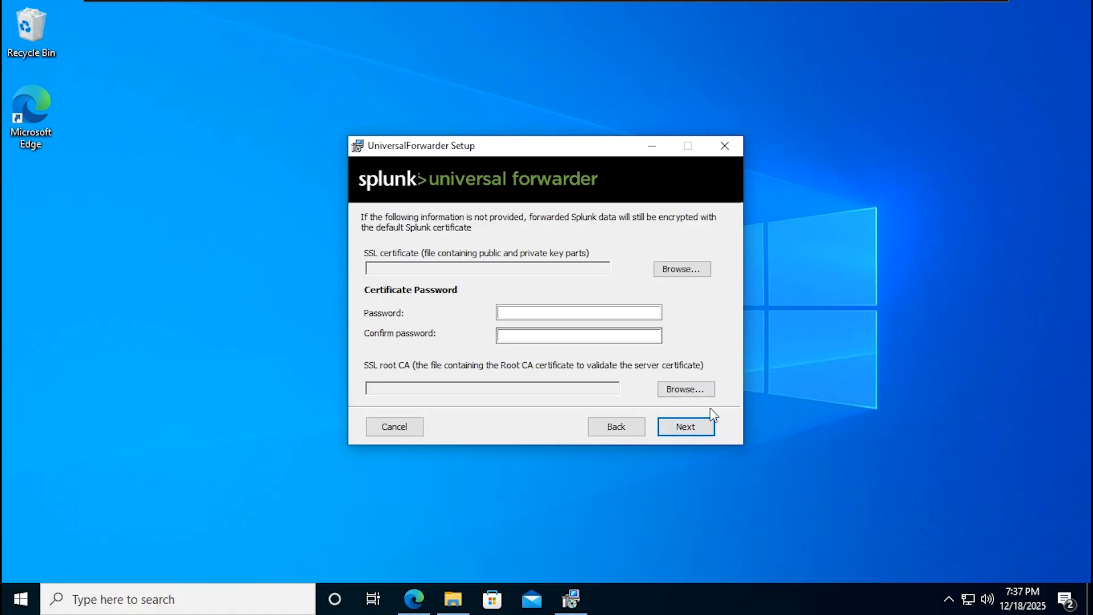
{"action": "left_click", "coordinate": [700, 426]}
{"action": "left_click", "coordinate": [418, 261]}
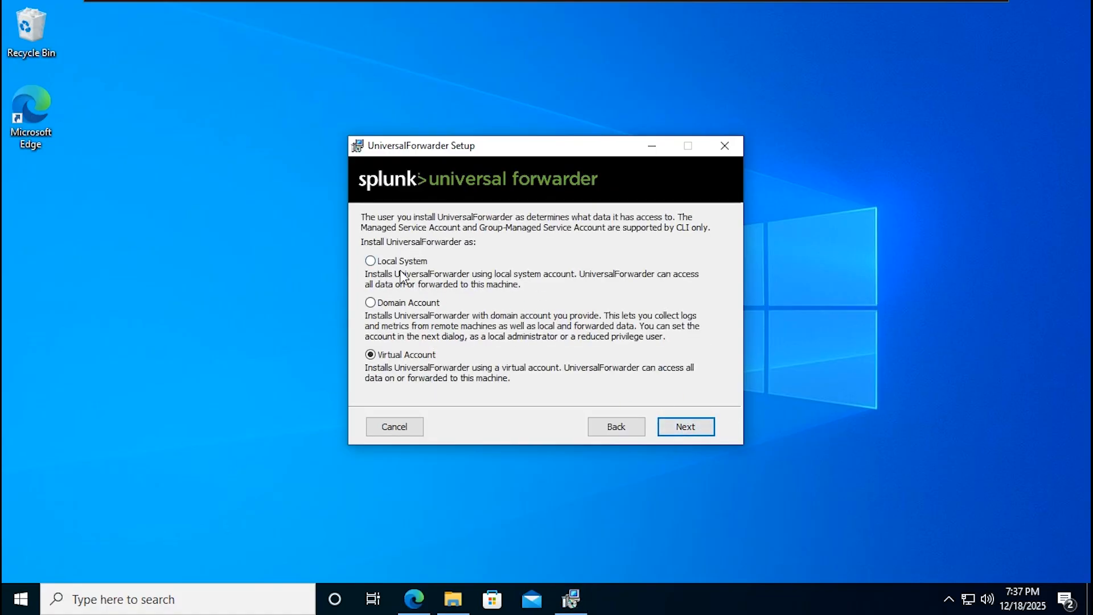
{"action": "left_click", "coordinate": [700, 428]}
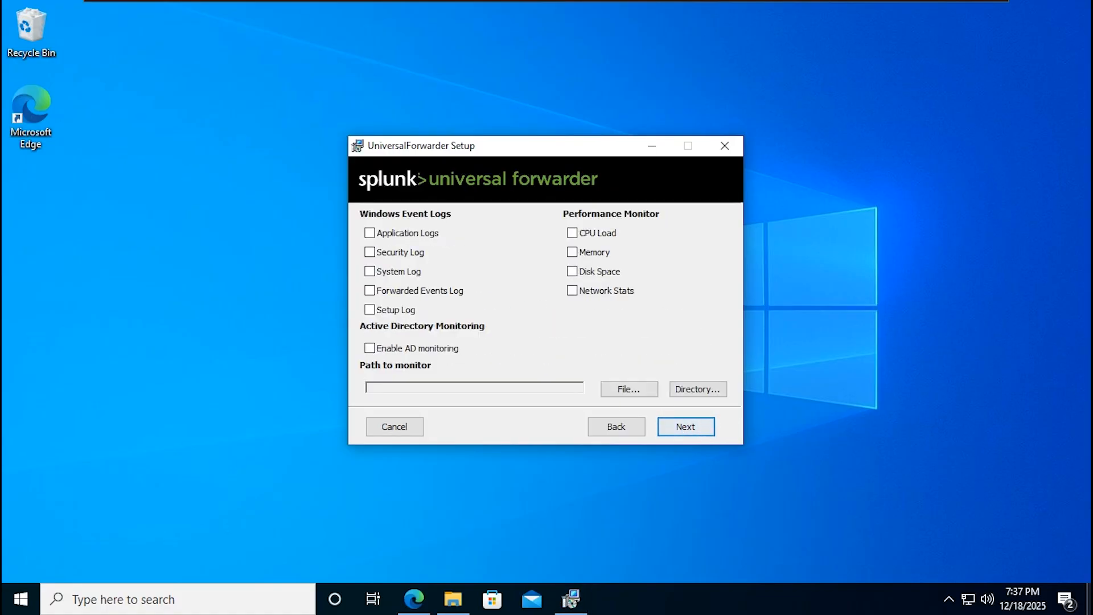
Enable Application Logs and Security Log collection, and create administrator credentials with username siem and a manually entered password instead of a random one
{"action": "left_click", "coordinate": [371, 236]}
{"action": "left_click", "coordinate": [370, 253]}
{"action": "left_click", "coordinate": [687, 434]}
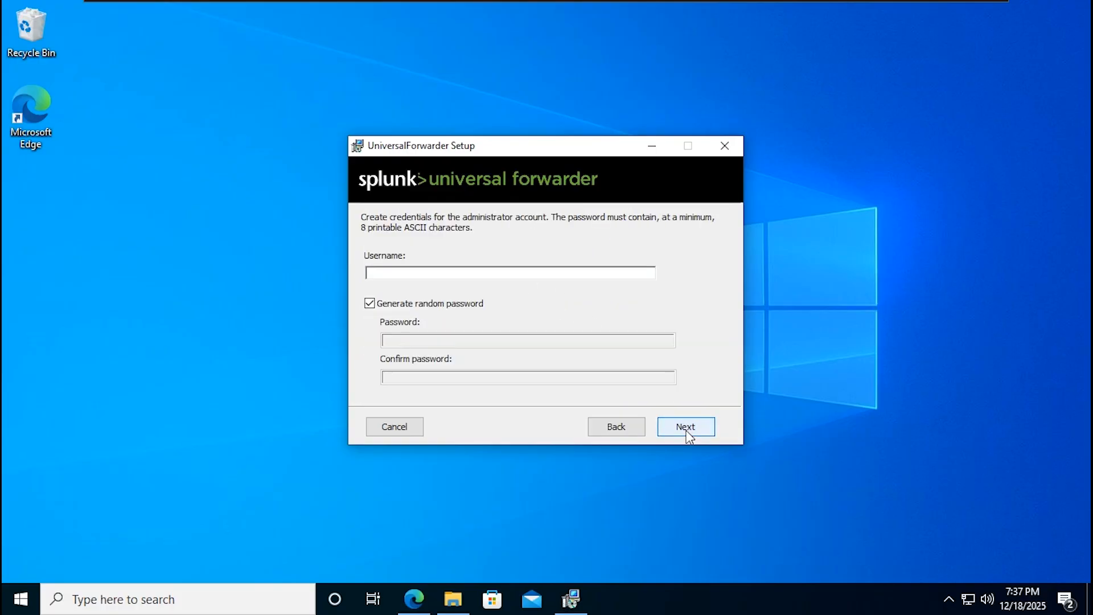
{"action": "left_click", "coordinate": [370, 304]}
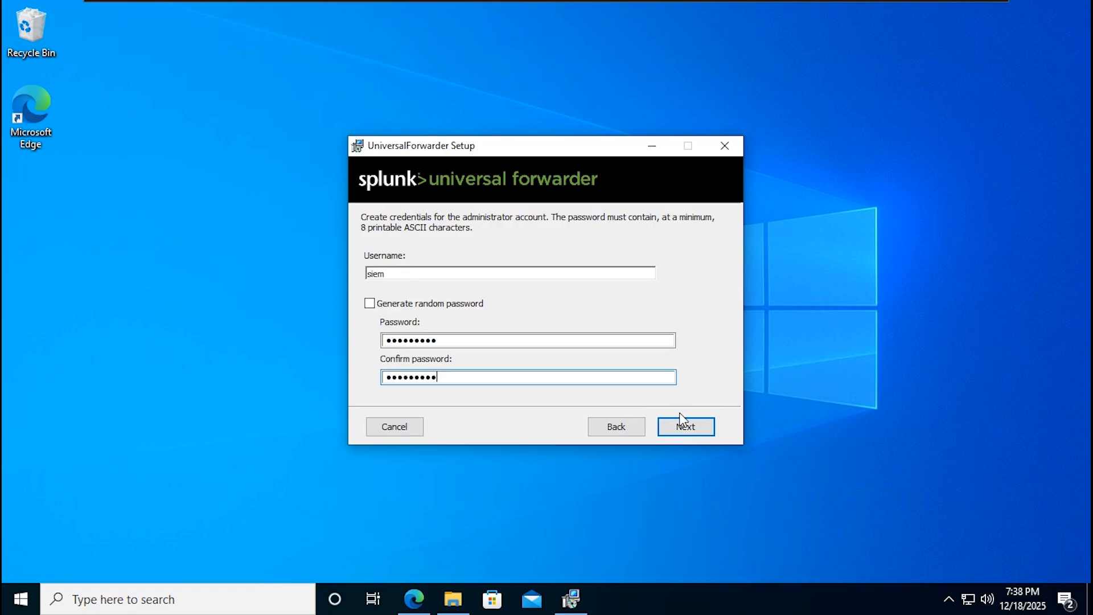
{"action": "left_click", "coordinate": [684, 426]}
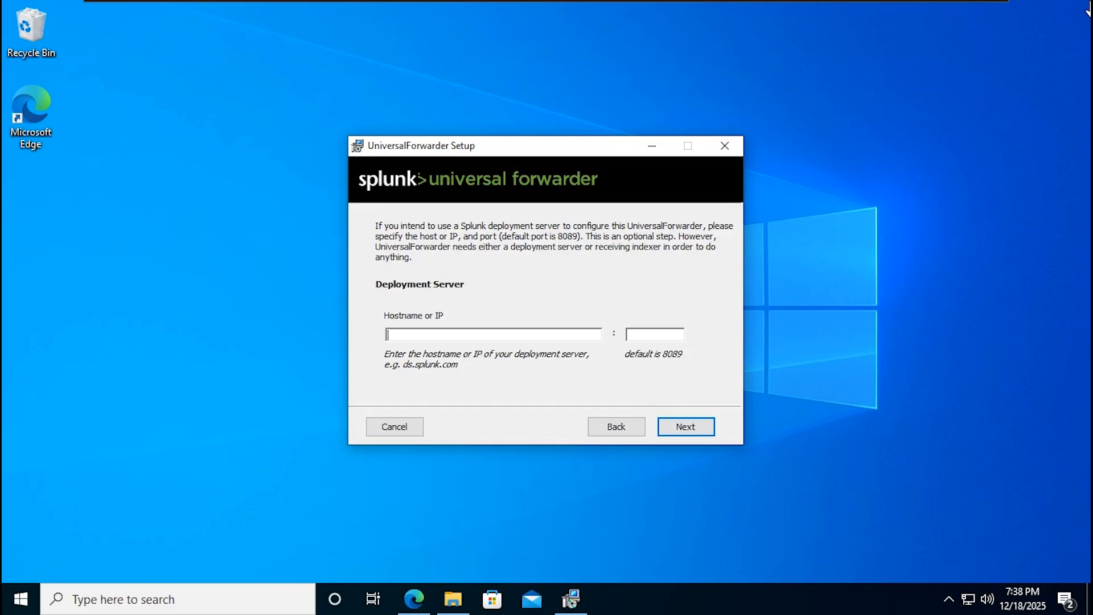
Switch to the host machine, run ipconfig in a Command Prompt and highlight the Wi-Fi adapter's IPv4 address
{"action": "mouse_move", "coordinate": [558, 21]}
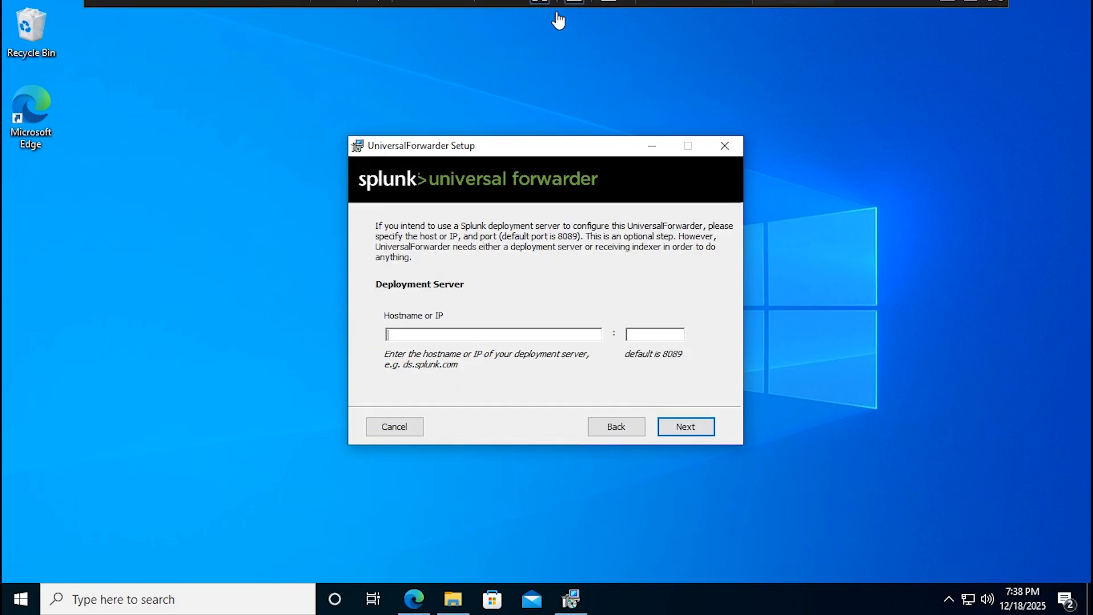
{"action": "left_click", "coordinate": [945, 8]}
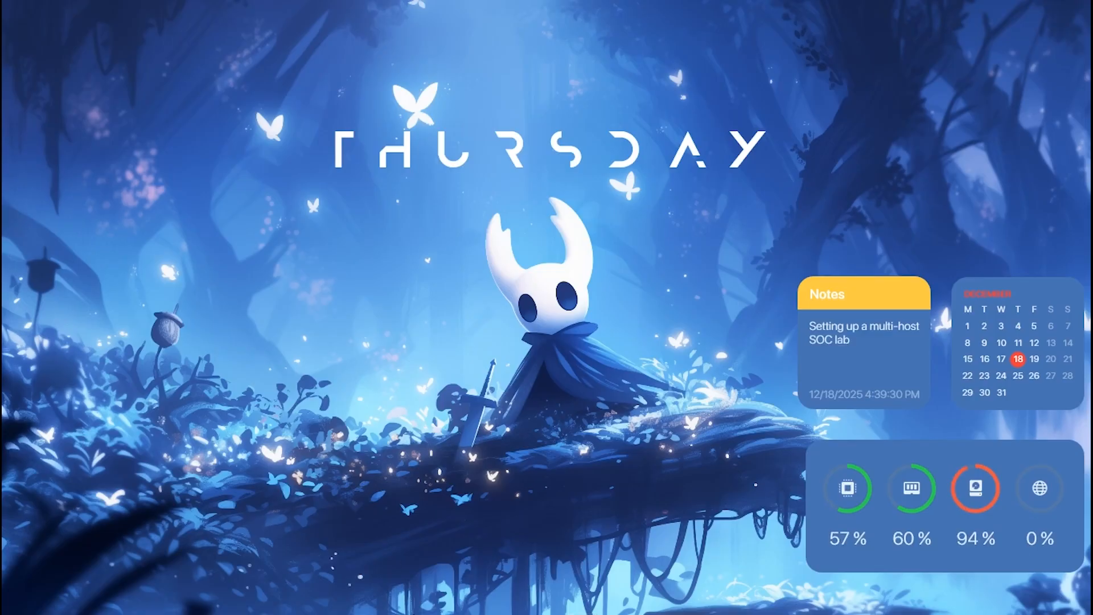
{"action": "key", "text": "super+r"}
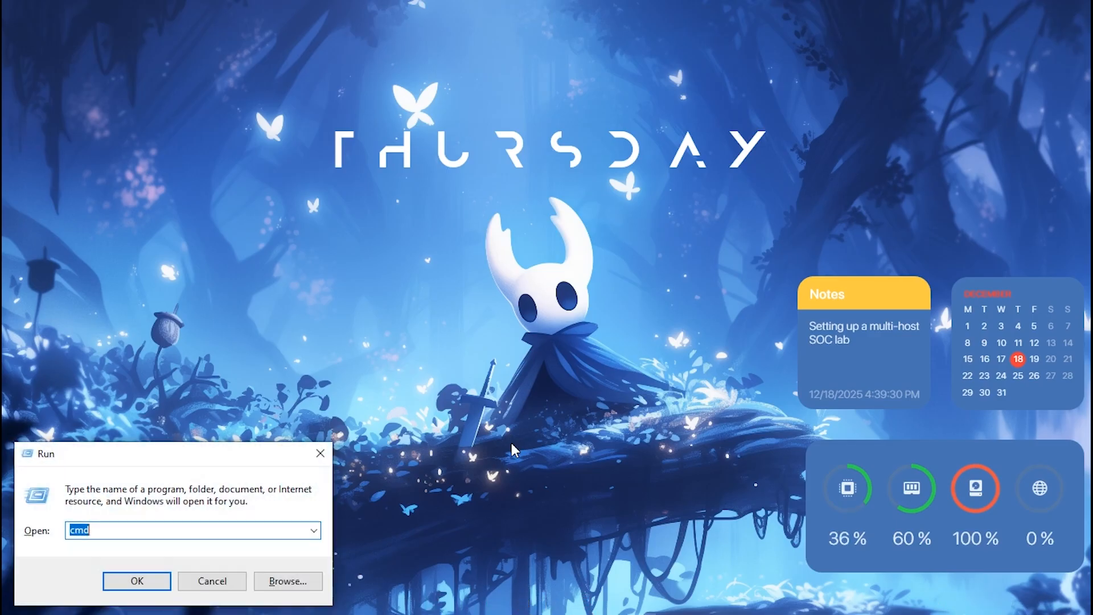
{"action": "key", "text": "Return"}
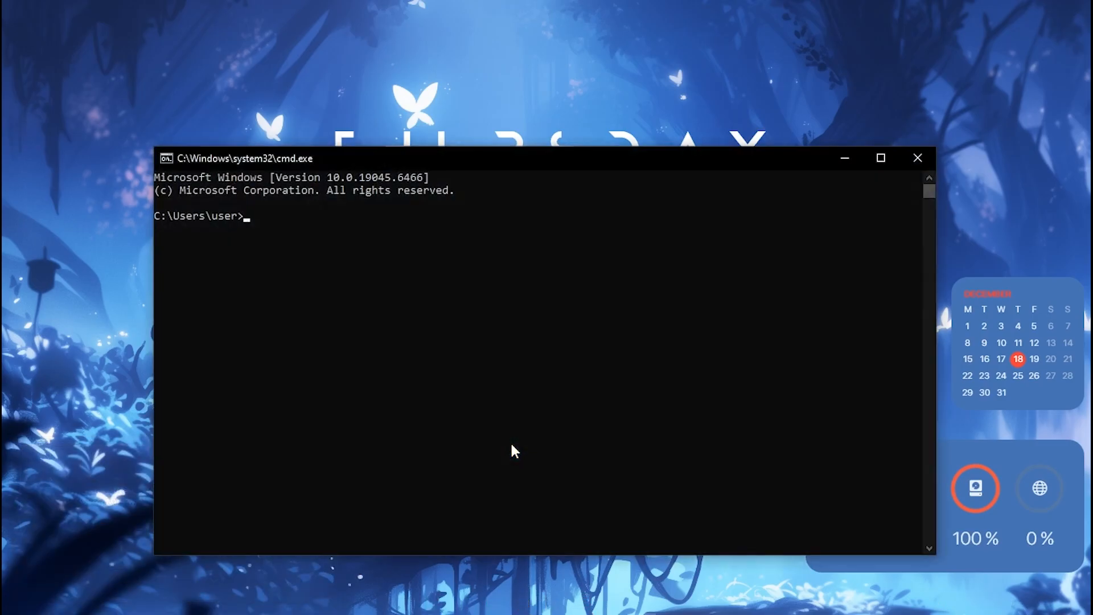
{"action": "type", "text": "ipconfig"}
{"action": "key", "text": "Return"}
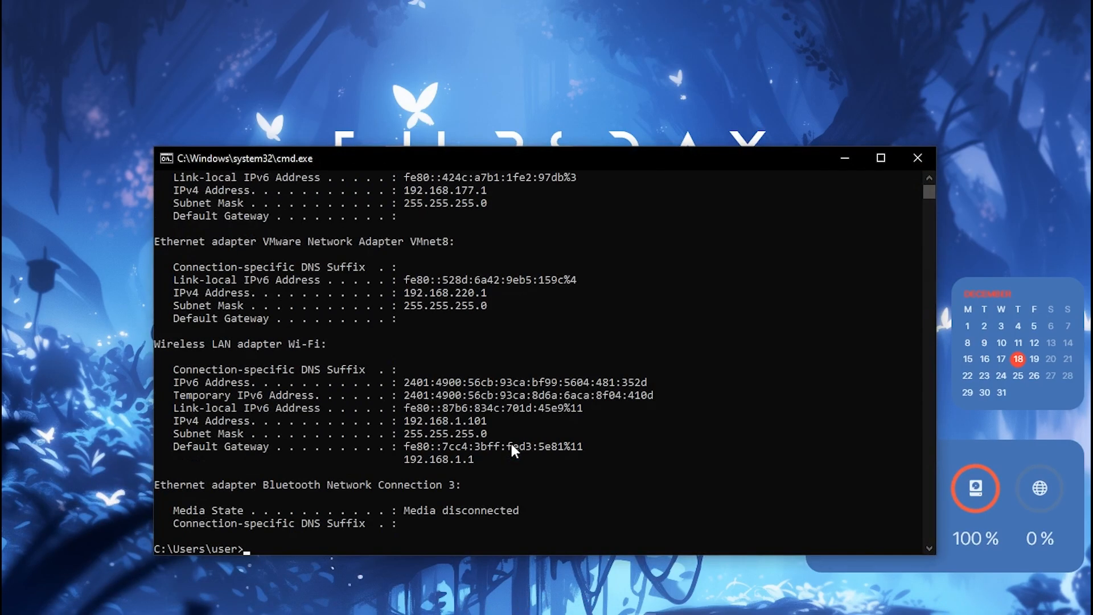
{"action": "left_click_drag", "start_coordinate": [485, 421], "coordinate": [405, 422]}
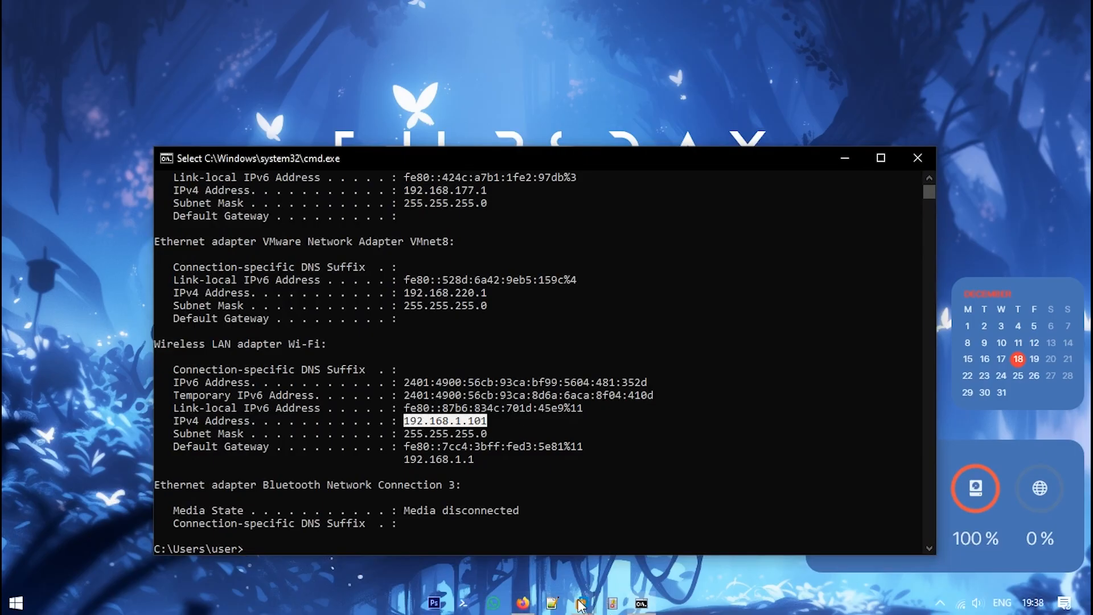
Return to the Windows 10 virtual machine and set the deployment server to 192.168.1.101 and the receiving indexer to 192.168.1.101 with port 9997
{"action": "mouse_move", "coordinate": [581, 603]}
{"action": "mouse_move", "coordinate": [634, 514]}
{"action": "left_click", "coordinate": [476, 501]}
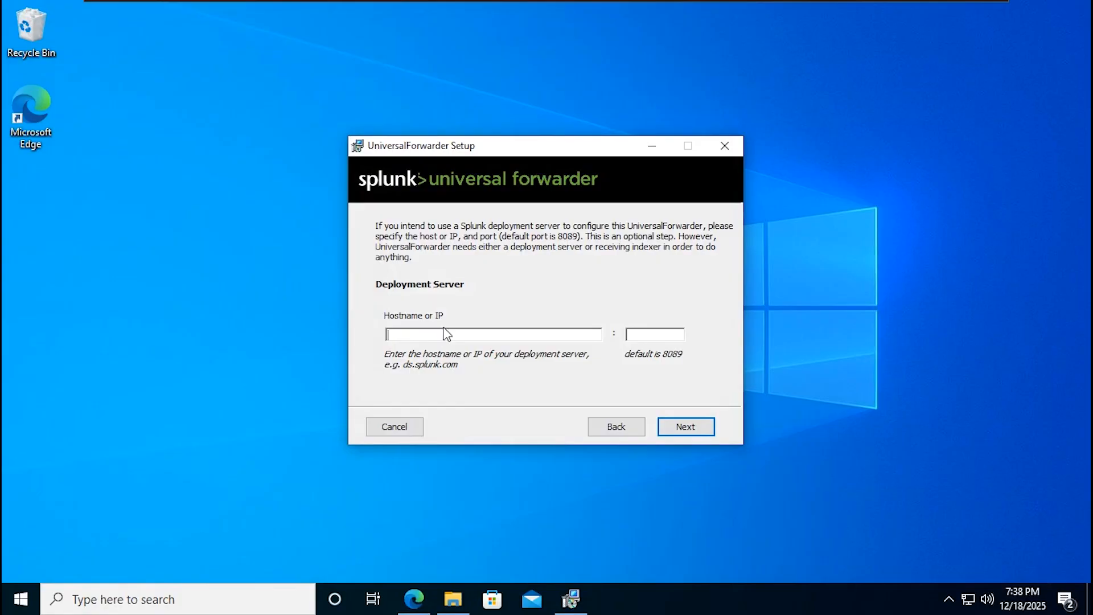
{"action": "type", "text": "192.168.1.101"}
{"action": "left_click", "coordinate": [698, 427]}
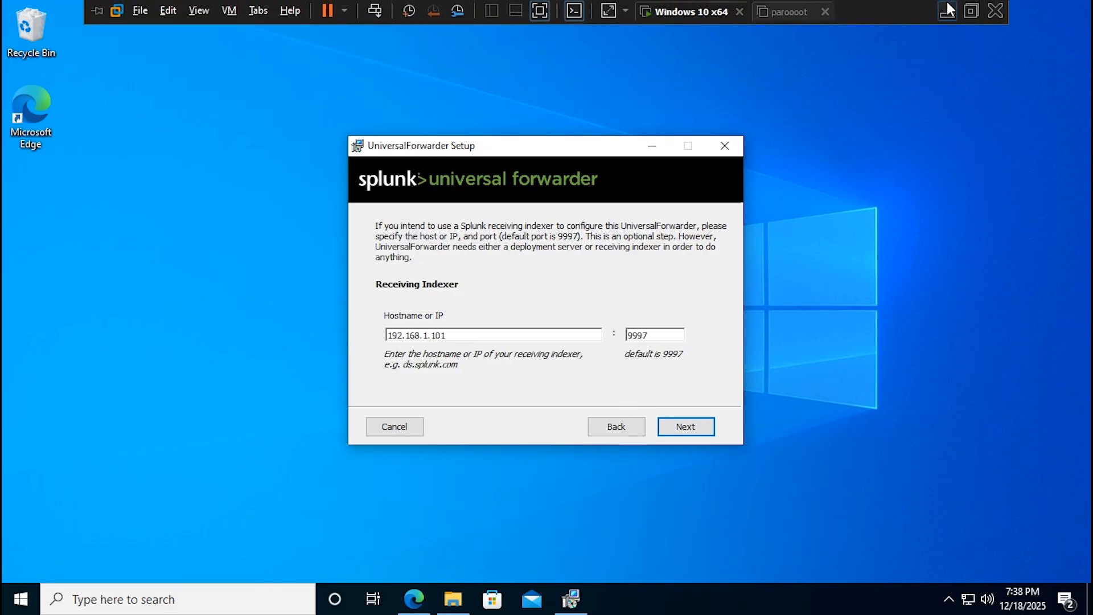
Close the host's Command Prompt and check the configured receiving port under Forwarding and receiving in Splunk Enterprise
{"action": "left_click", "coordinate": [938, 9]}
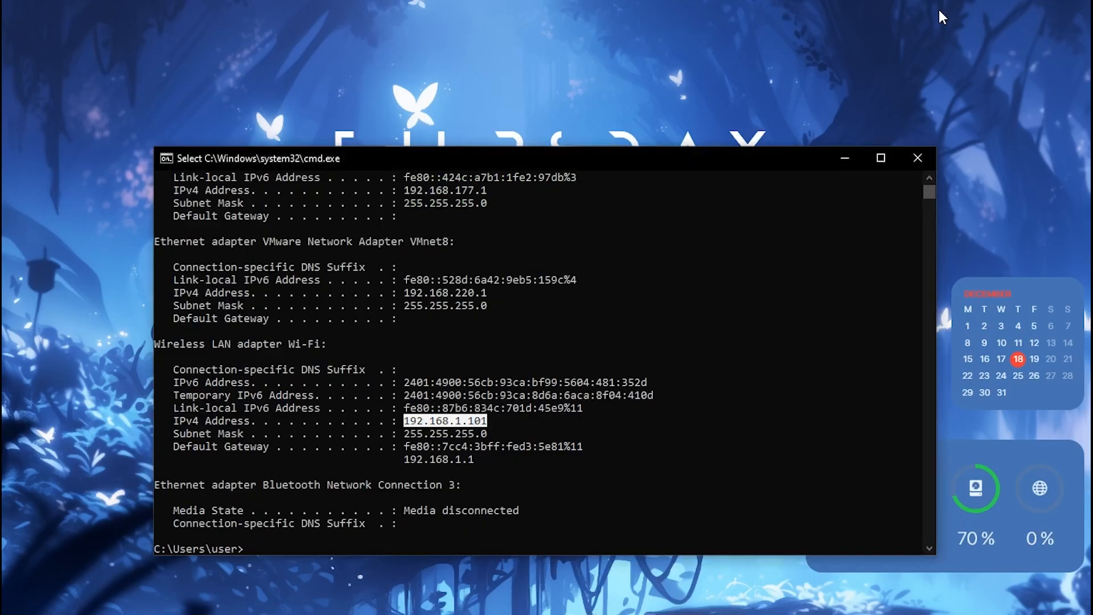
{"action": "left_click", "coordinate": [917, 158]}
{"action": "key", "text": "alt+Tab"}
{"action": "key", "text": "alt+Tab"}
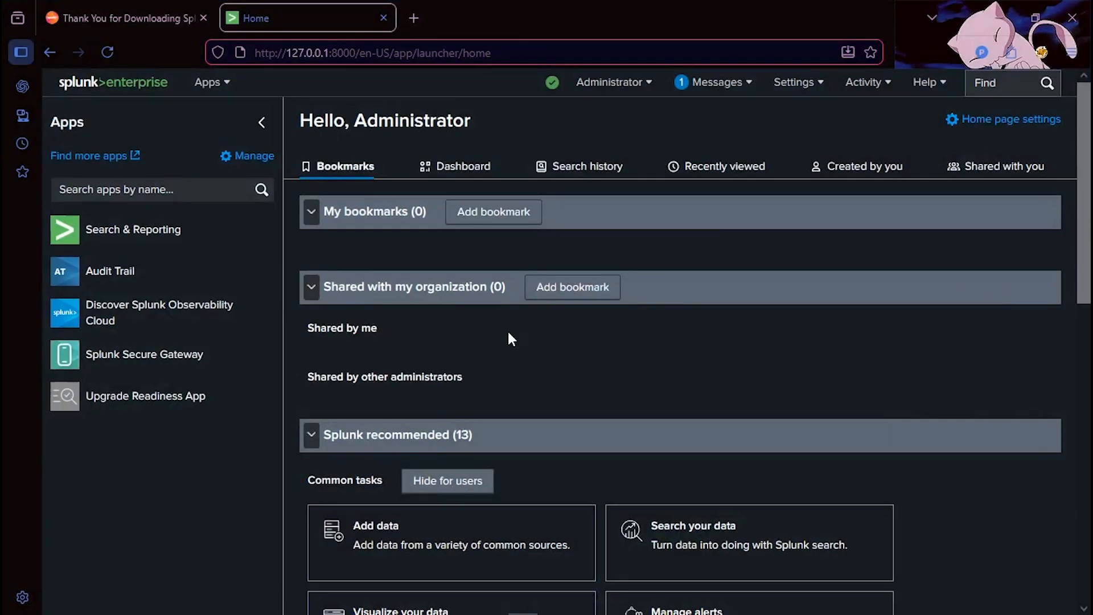
{"action": "left_click", "coordinate": [816, 88]}
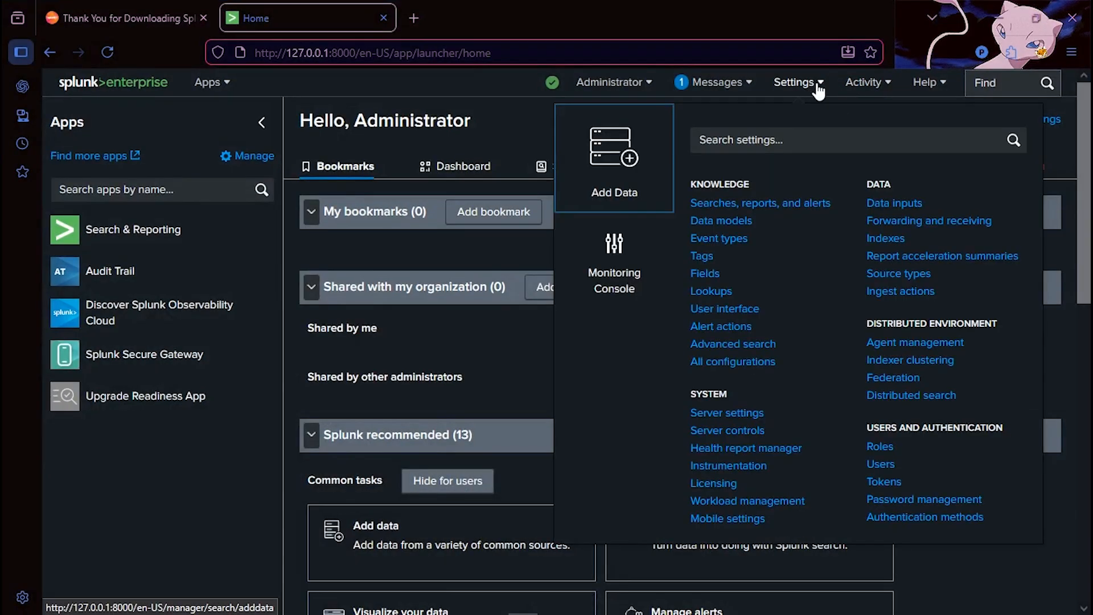
{"action": "left_click", "coordinate": [897, 219]}
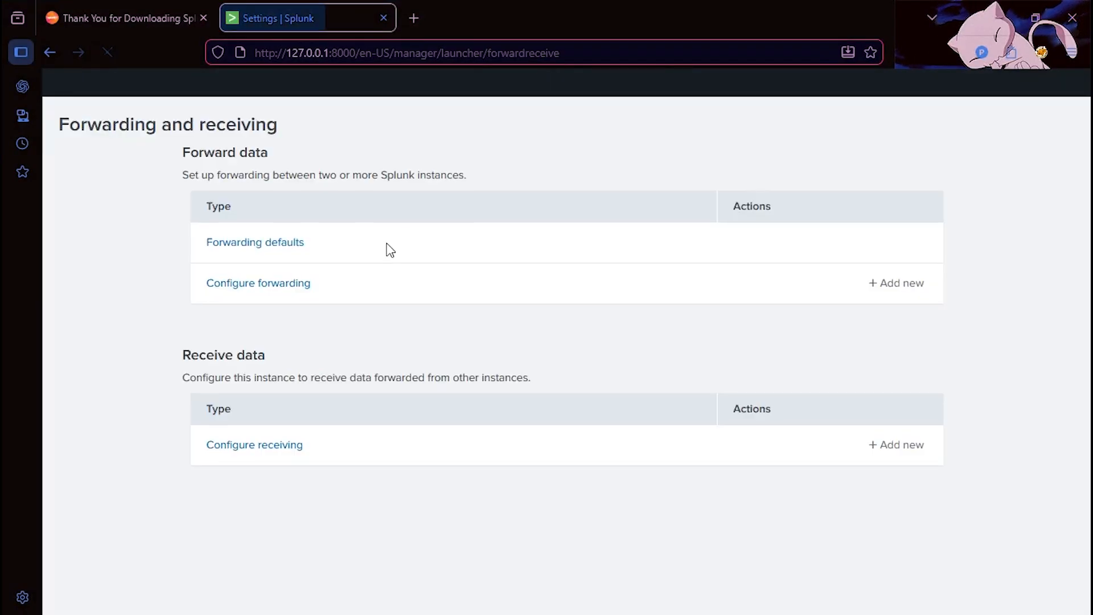
{"action": "left_click", "coordinate": [268, 449]}
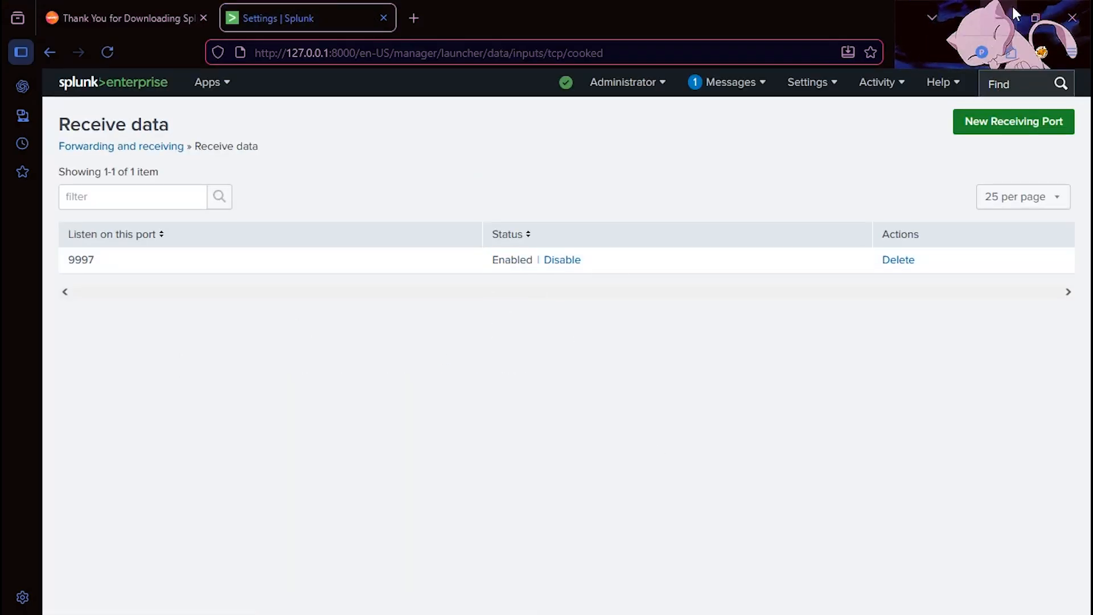
Return to the Universal Forwarder setup, accept the receiving indexer settings, start the installation and allow it to make changes to the device
{"action": "key", "text": "alt+Tab"}
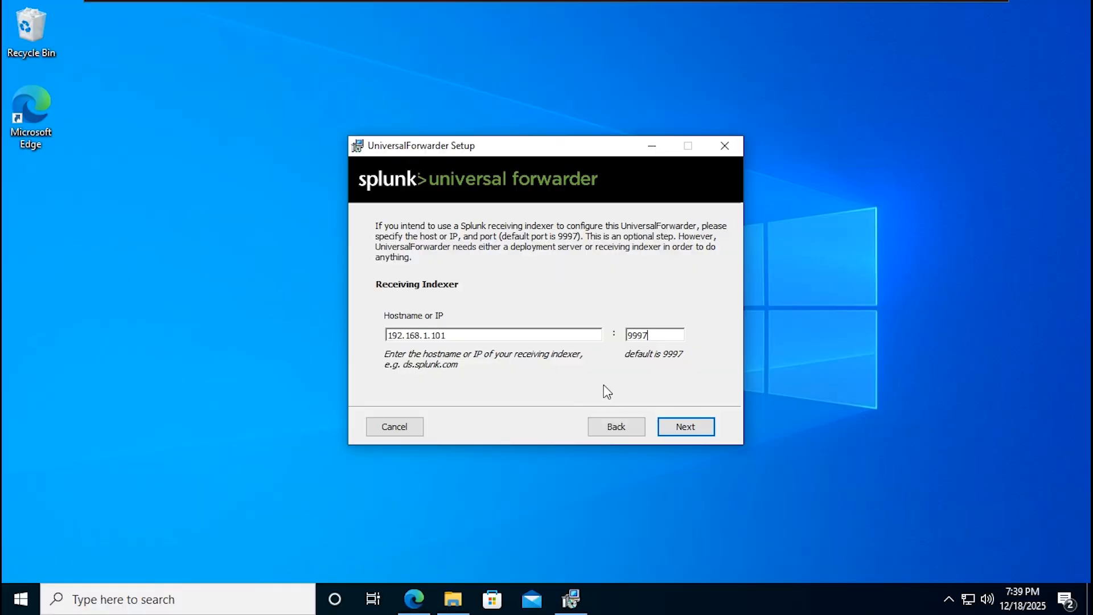
{"action": "left_click", "coordinate": [690, 433]}
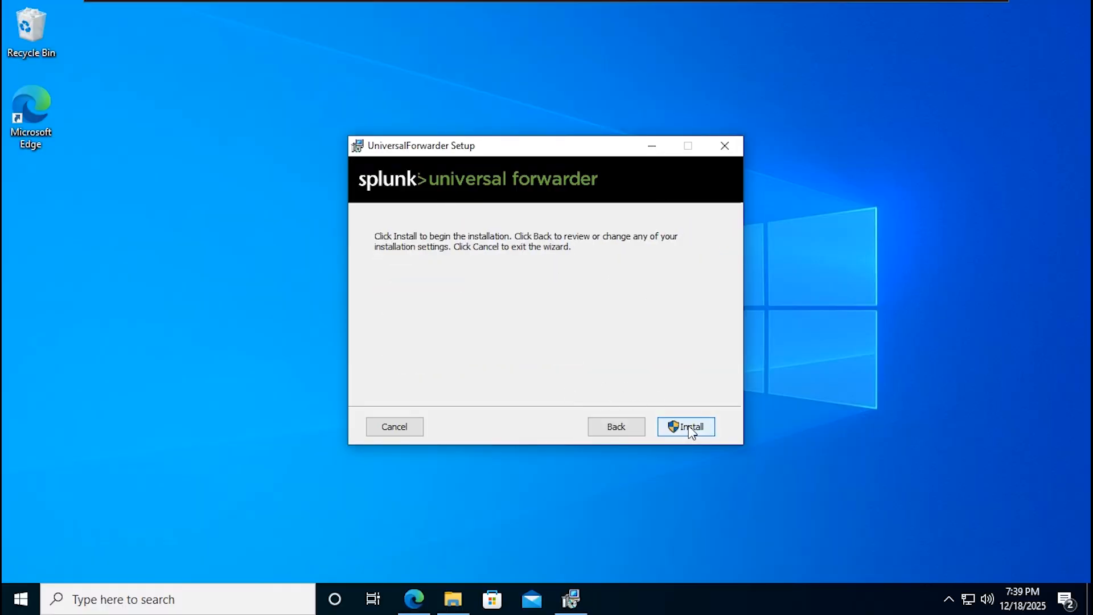
{"action": "left_click", "coordinate": [690, 433]}
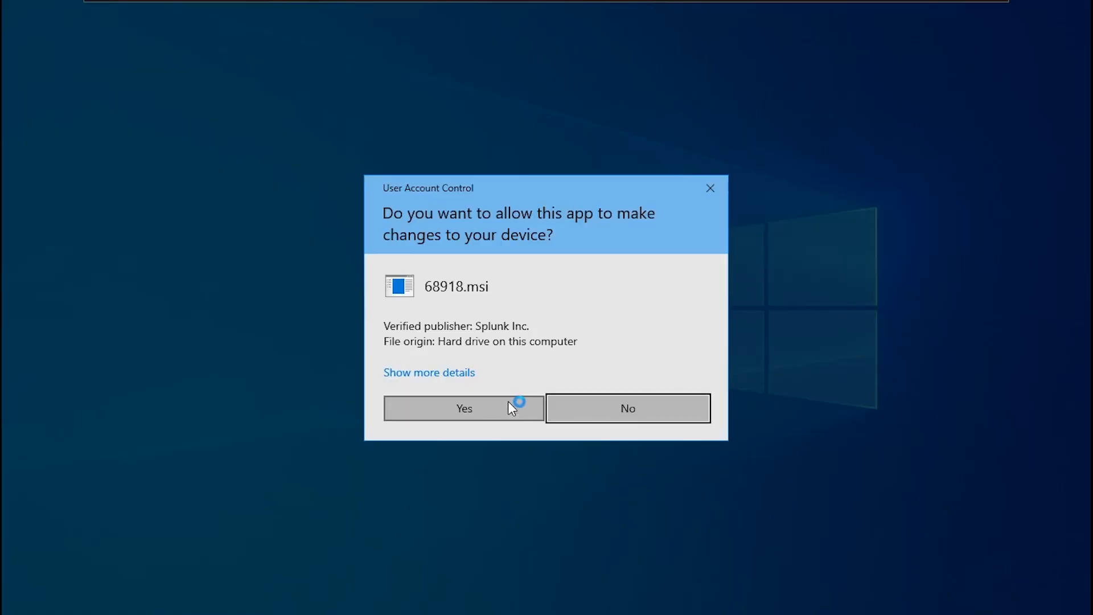
{"action": "left_click", "coordinate": [509, 405]}
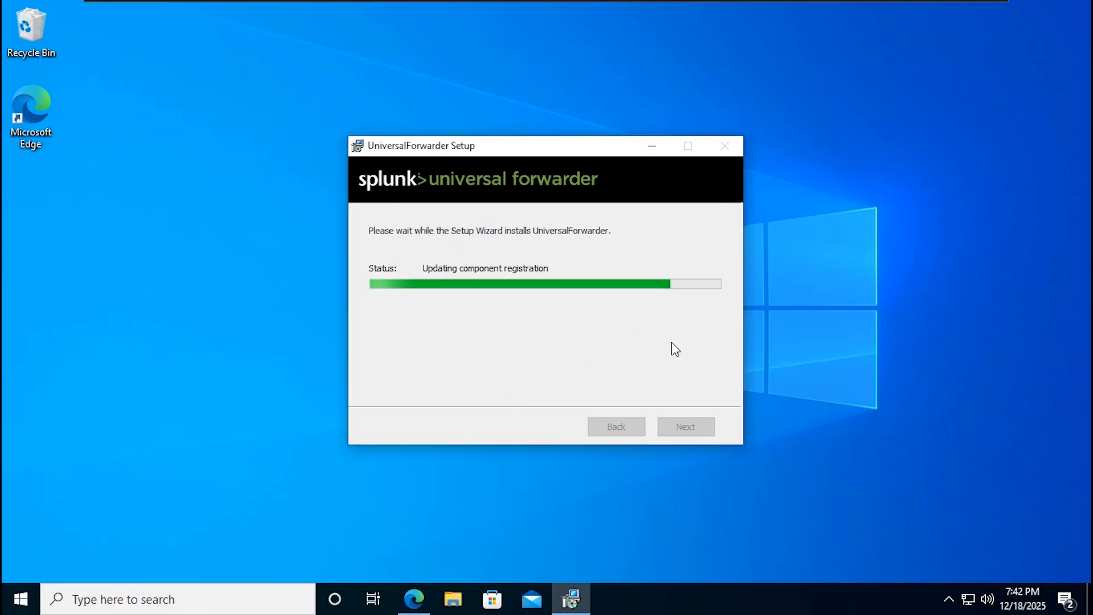
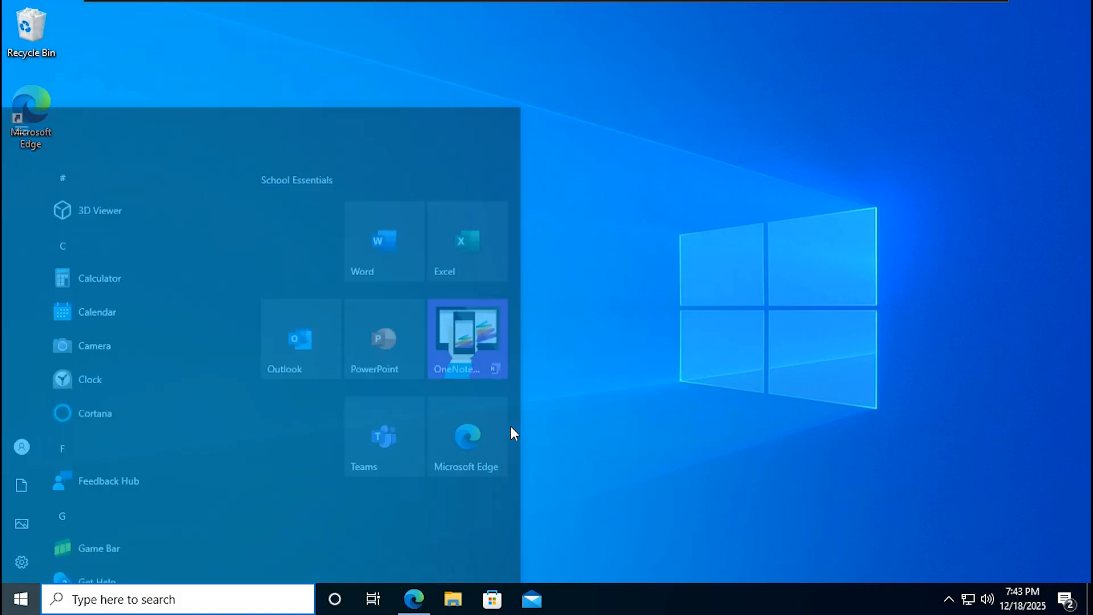
Search for PowerShell in Windows, run it as administrator, approve the elevation request and move its window toward the middle of the desktop
{"action": "type", "text": "power"}
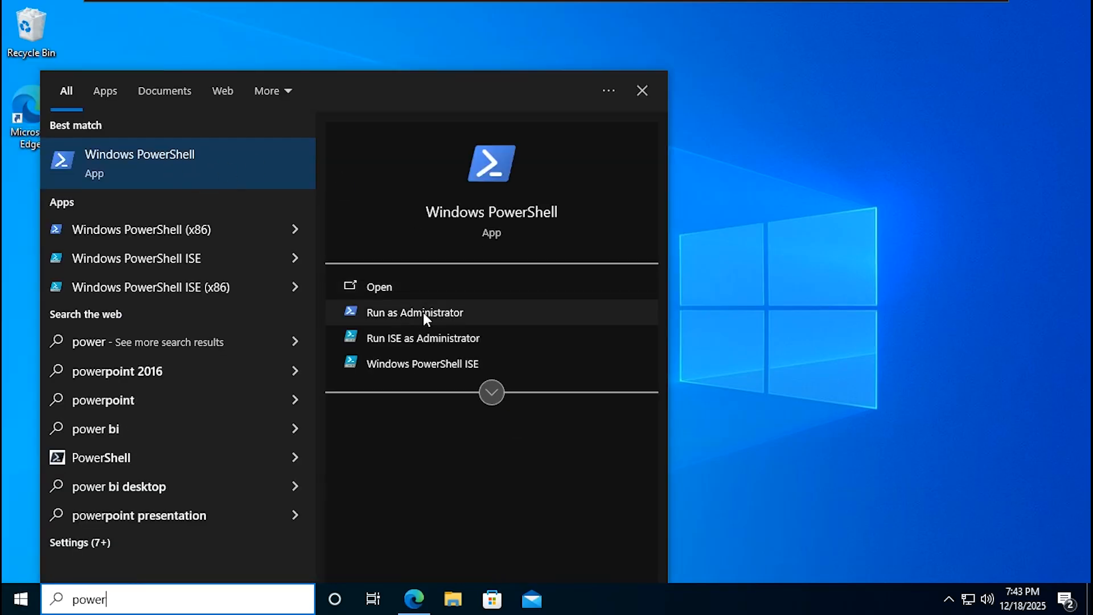
{"action": "left_click", "coordinate": [422, 312]}
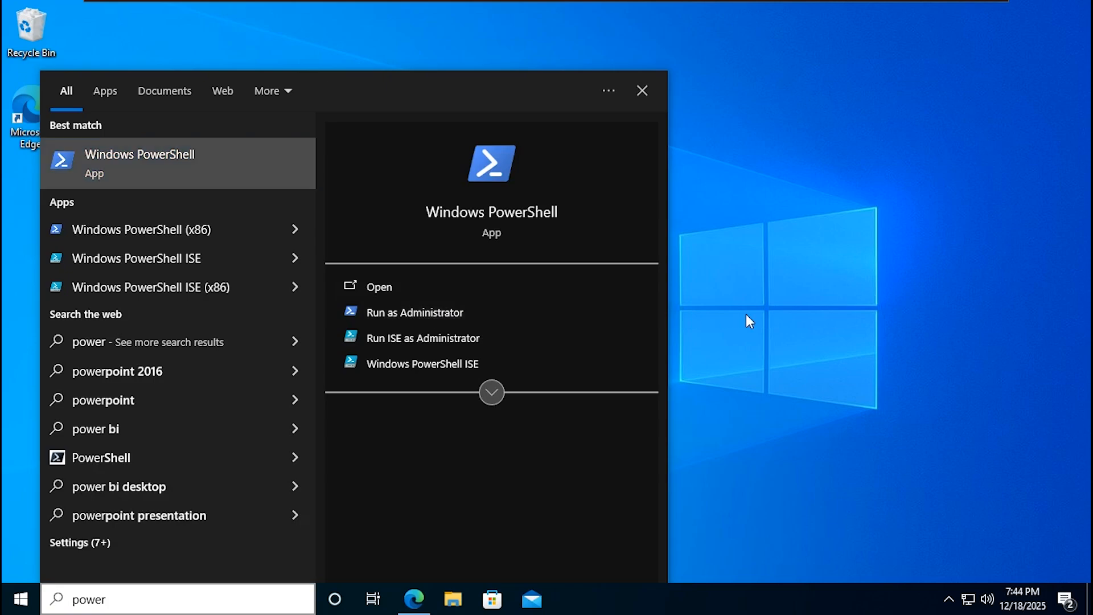
{"action": "left_click", "coordinate": [431, 315]}
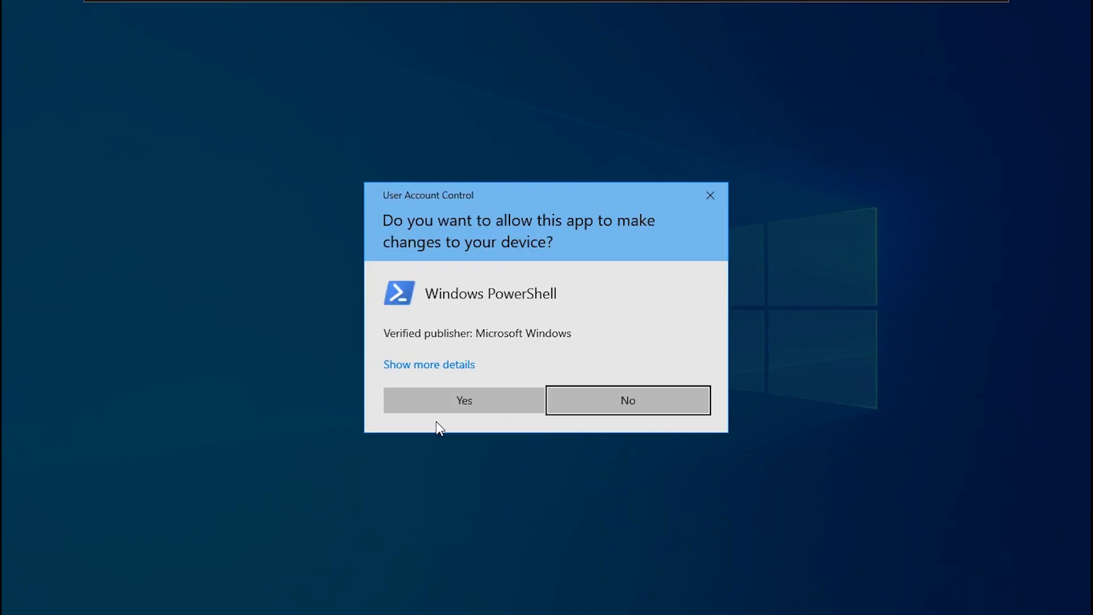
{"action": "left_click", "coordinate": [456, 399]}
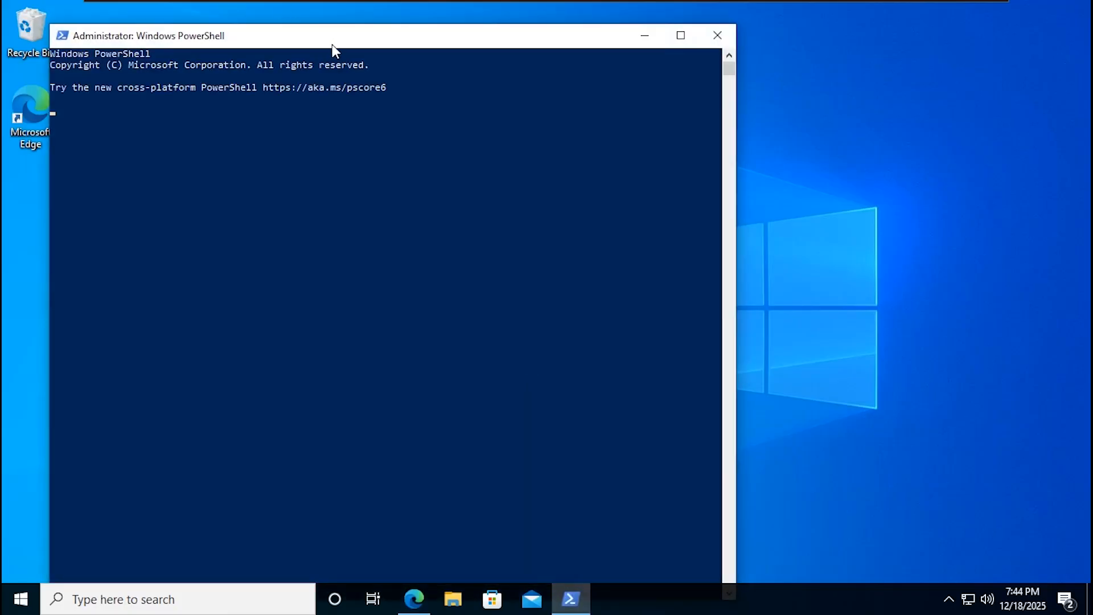
{"action": "left_click_drag", "start_coordinate": [333, 45], "coordinate": [506, 40]}
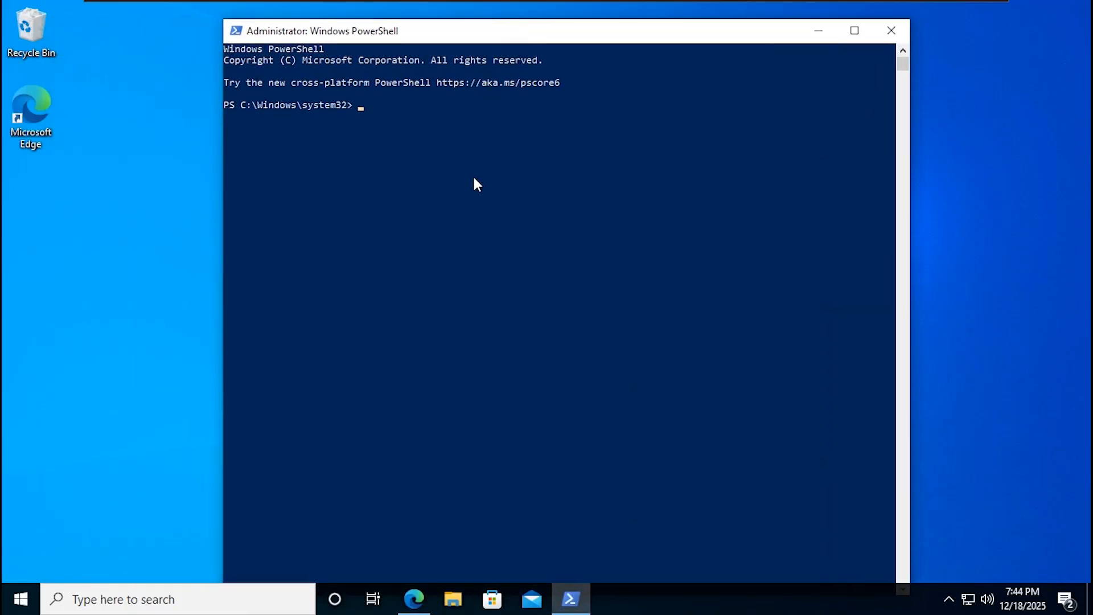
Change the PowerShell working directory to C:\Program Files\SplunkUniversalForwarder\bin
{"action": "type", "text": "cd \"C:\\Pr"}
{"action": "key", "text": "Tab"}
{"action": "key", "text": "BackSpace"}
{"action": "type", "text": "Spl"}
{"action": "key", "text": "Tab"}
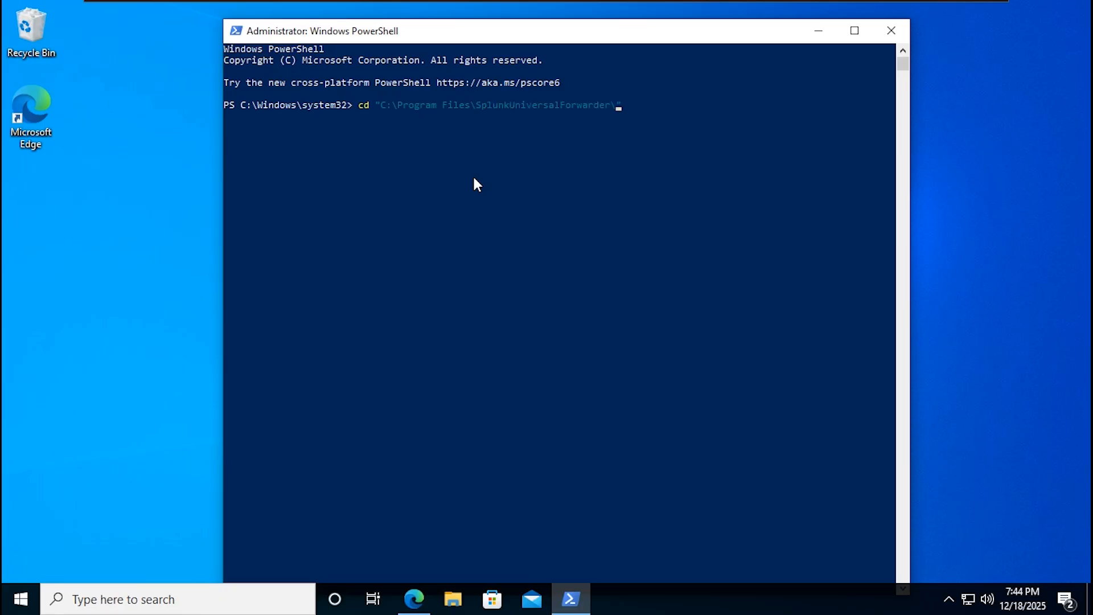
{"action": "key", "text": "BackSpace"}
{"action": "type", "text": "b"}
{"action": "key", "text": "Tab"}
{"action": "key", "text": "Return"}
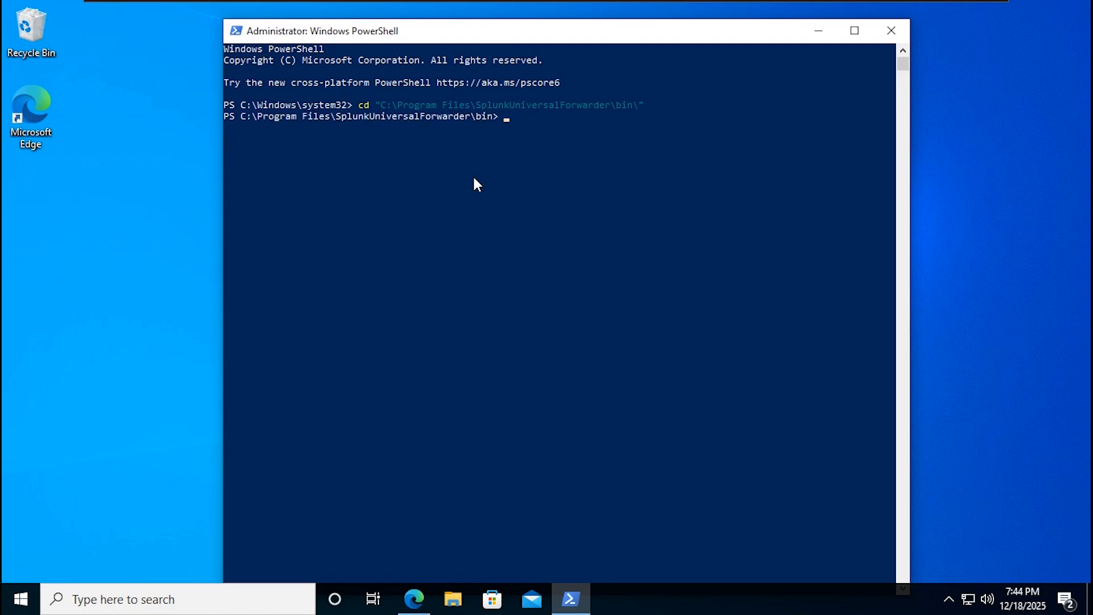
Add a Splunk monitor for C:\Windows\System32\winevt\Logs and authenticate as siem with the account password
{"action": "type", "text": ".\\sp"}
{"action": "key", "text": "Tab"}
{"action": "key", "text": "BackSpace"}
{"action": "key", "text": "BackSpace"}
{"action": "key", "text": "BackSpace"}
{"action": "key", "text": "BackSpace"}
{"action": "key", "text": "BackSpace"}
{"action": "key", "text": "BackSpace"}
{"action": "key", "text": "BackSpace"}
{"action": "key", "text": "BackSpace"}
{"action": "key", "text": "BackSpace"}
{"action": "key", "text": "BackSpace"}
{"action": "key", "text": "BackSpace"}
{"action": "type", "text": "unk add monitor"}
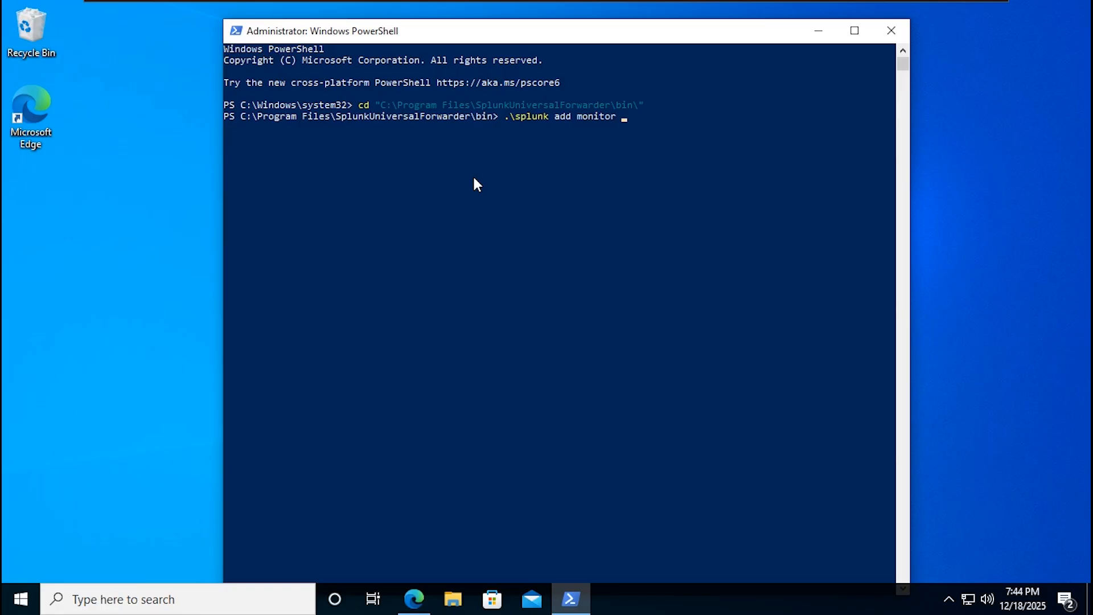
{"action": "type", "text": " C:\\Windows\\Sysmon64.exe"}
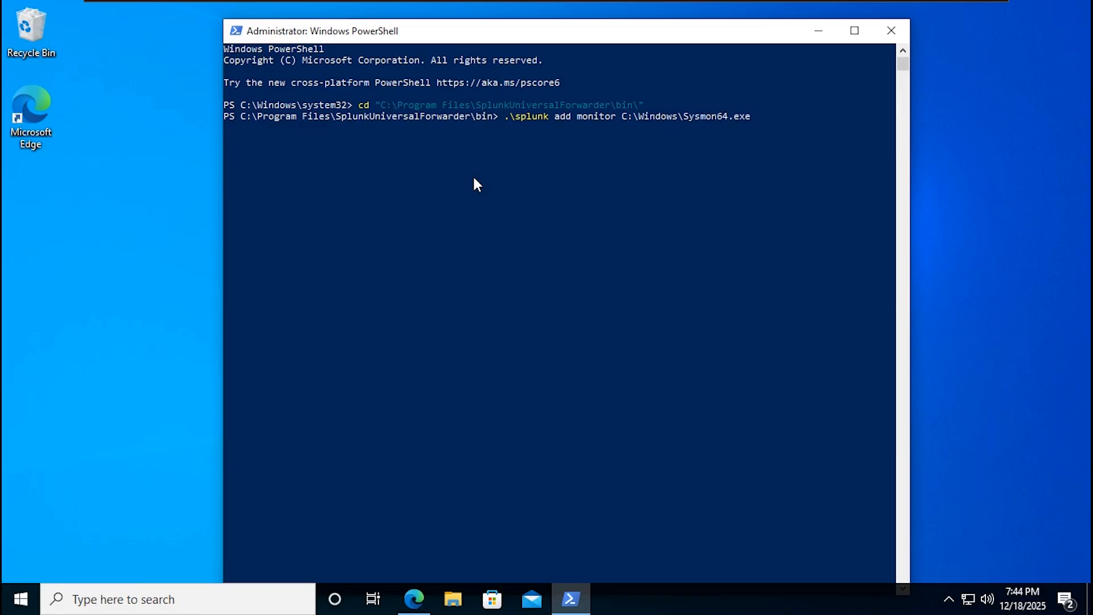
{"action": "key", "text": "Tab"}
{"action": "key", "text": "Tab"}
{"action": "key", "text": "Tab"}
{"action": "key", "text": "Tab"}
{"action": "type", "text": "winevt"}
{"action": "key", "text": "Tab"}
{"action": "type", "text": "Lo"}
{"action": "key", "text": "Tab"}
{"action": "key", "text": "BackSpace"}
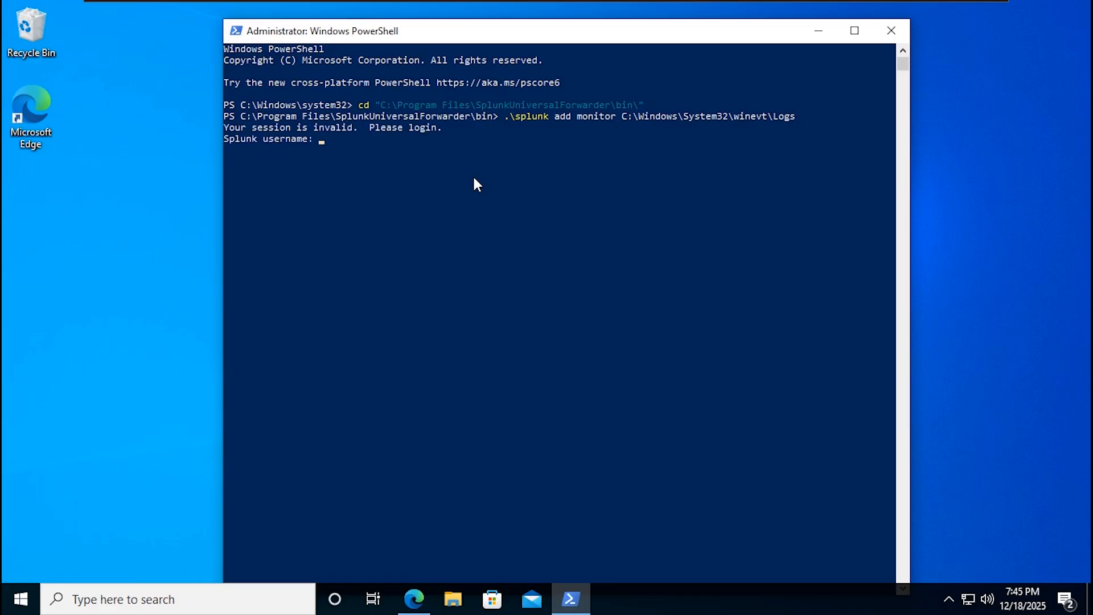
{"action": "type", "text": "siem"}
{"action": "key", "text": "Return"}
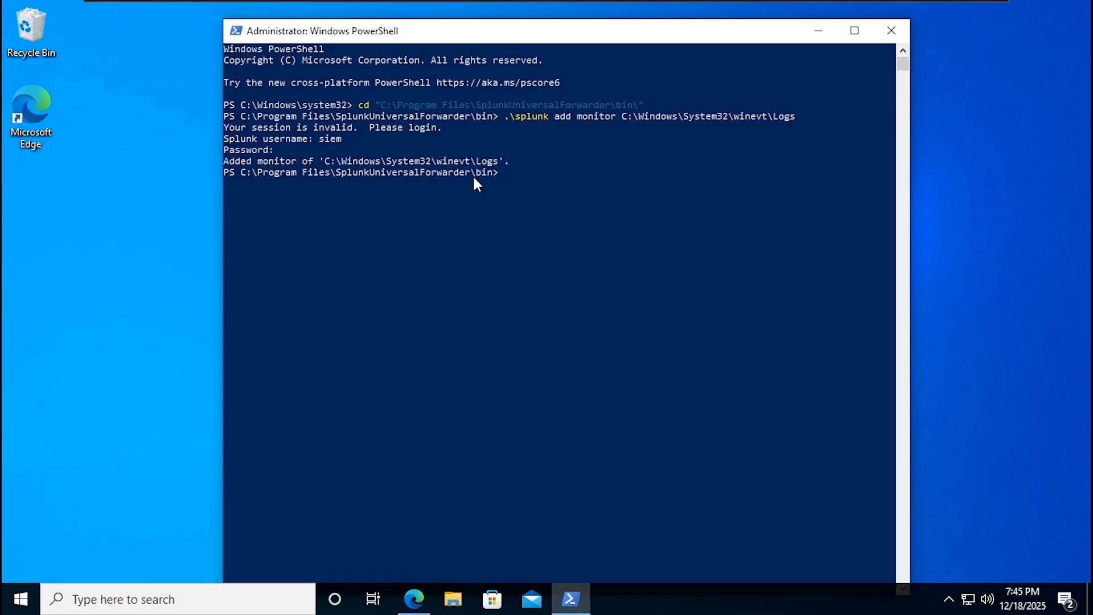
Restart the Universal Forwarder with .\splunk restart and clear the PowerShell console
{"action": "type", "text": ".\\splunk restart"}
{"action": "key", "text": "Return"}
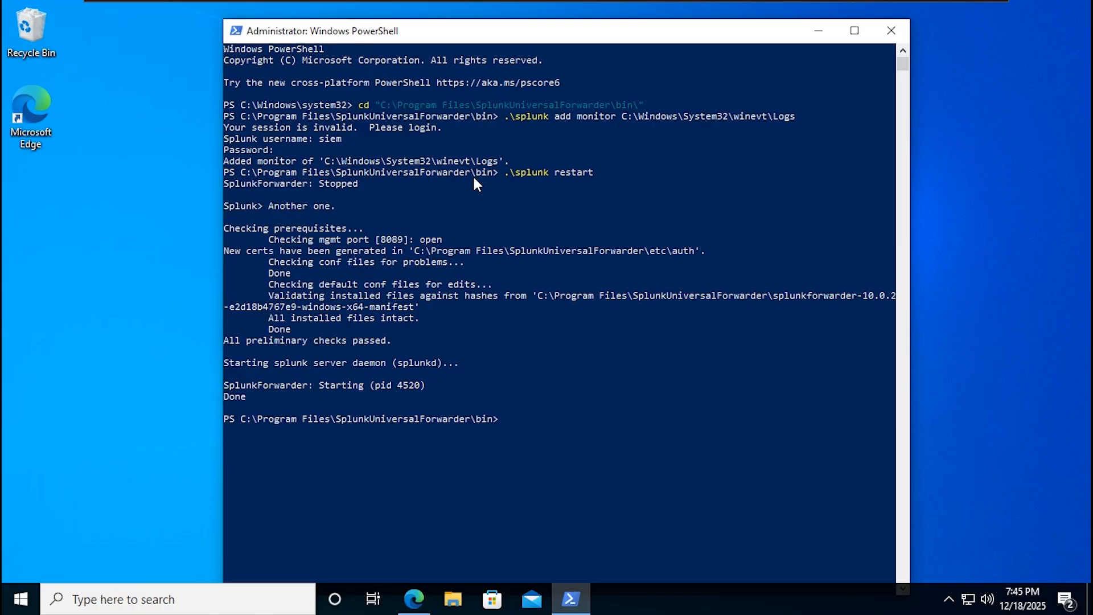
{"action": "type", "text": "cls"}
{"action": "key", "text": "Return"}
Search for cmd in Windows, run Command Prompt as administrator and approve the elevation request
{"action": "key", "text": "super"}
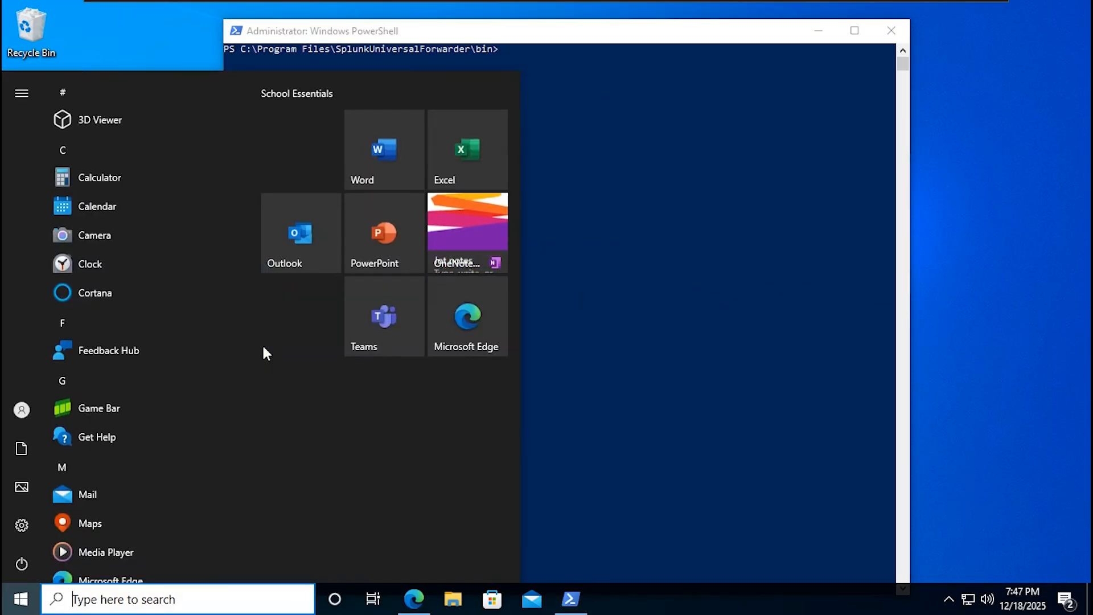
{"action": "type", "text": "cmd"}
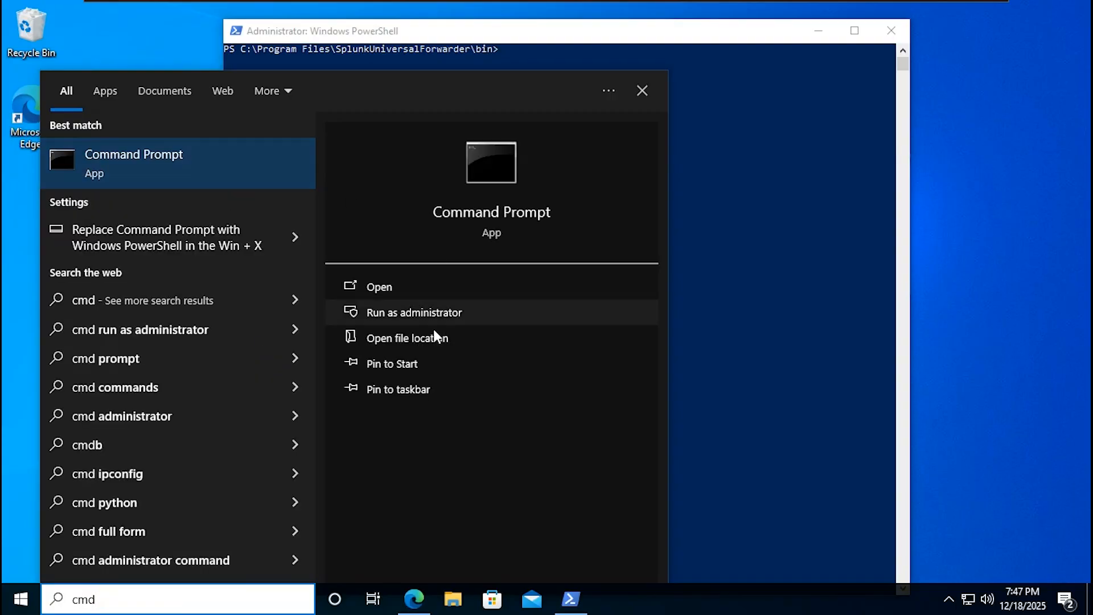
{"action": "left_click", "coordinate": [433, 312]}
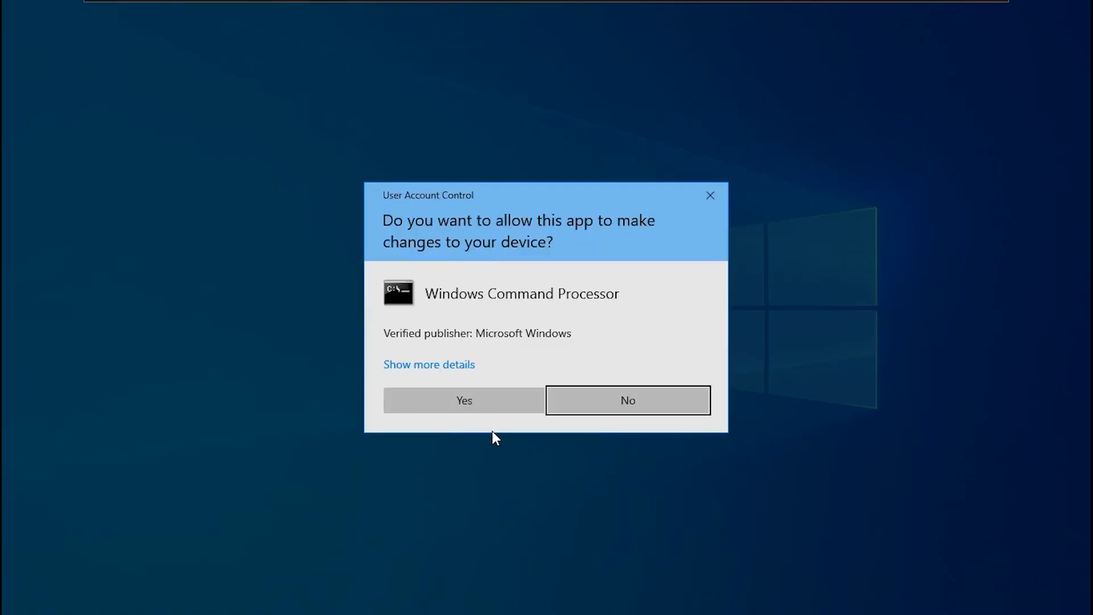
{"action": "left_click", "coordinate": [491, 404]}
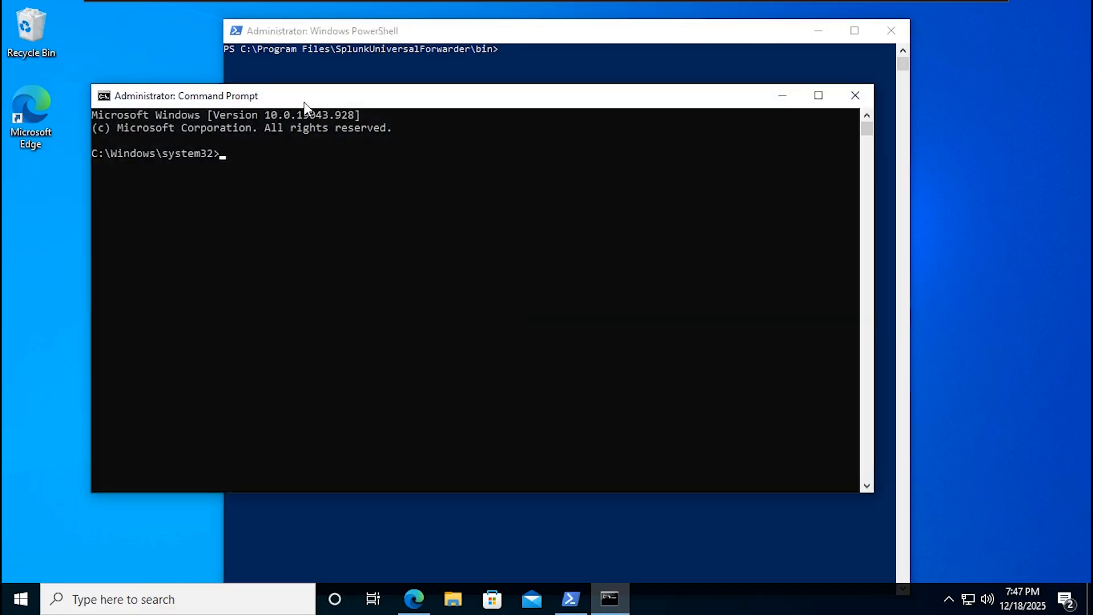
Change the Command Prompt directory to C:\Program Files\SplunkUniversalForwarder\bin and list its files
{"action": "type", "text": "cd"}
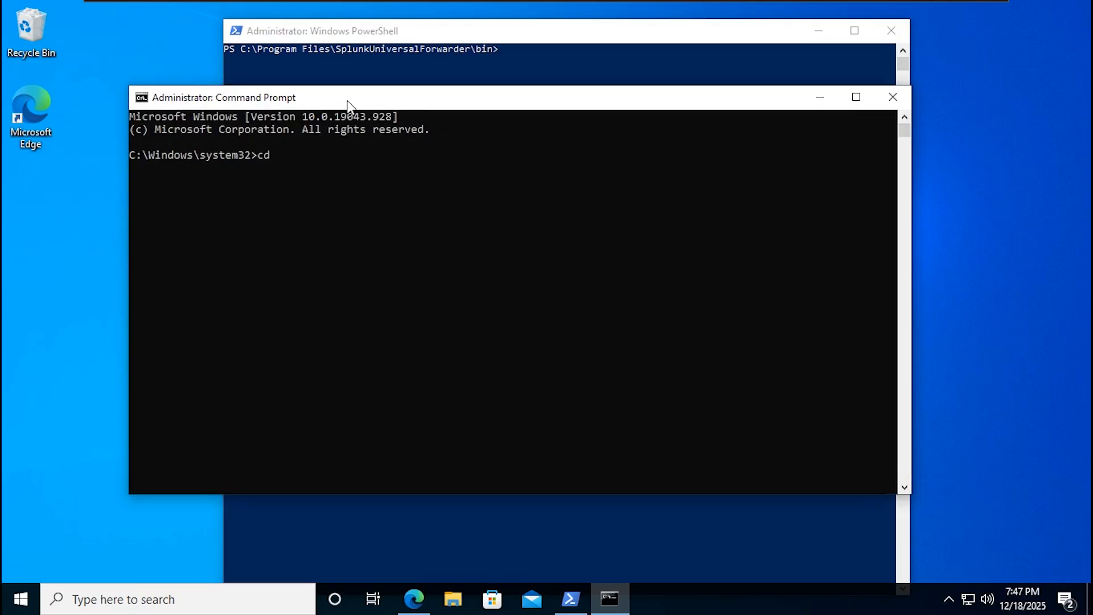
{"action": "type", "text": " \"C:\\P"}
{"action": "key", "text": "Tab"}
{"action": "key", "text": "Tab"}
{"action": "type", "text": "\\S"}
{"action": "key", "text": "Tab"}
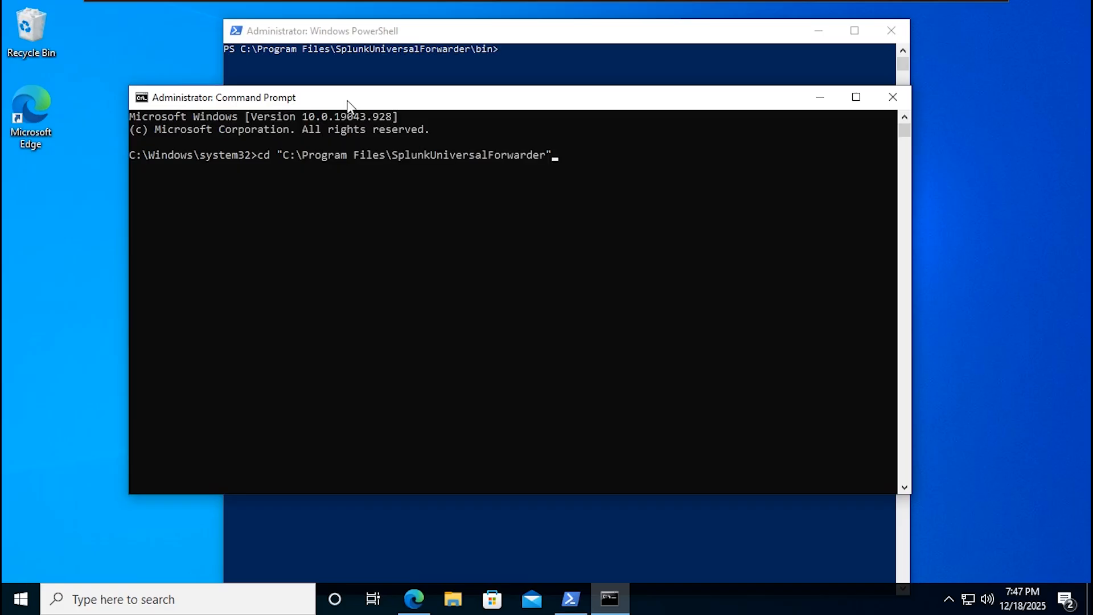
{"action": "type", "text": "\\"}
{"action": "key", "text": "Tab"}
{"action": "key", "text": "Return"}
{"action": "type", "text": "dir"}
{"action": "key", "text": "Return"}
Run .\splunk.exe list forward-server, authenticate as siem with the account password, and examine the active forwards
{"action": "type", "text": "."}
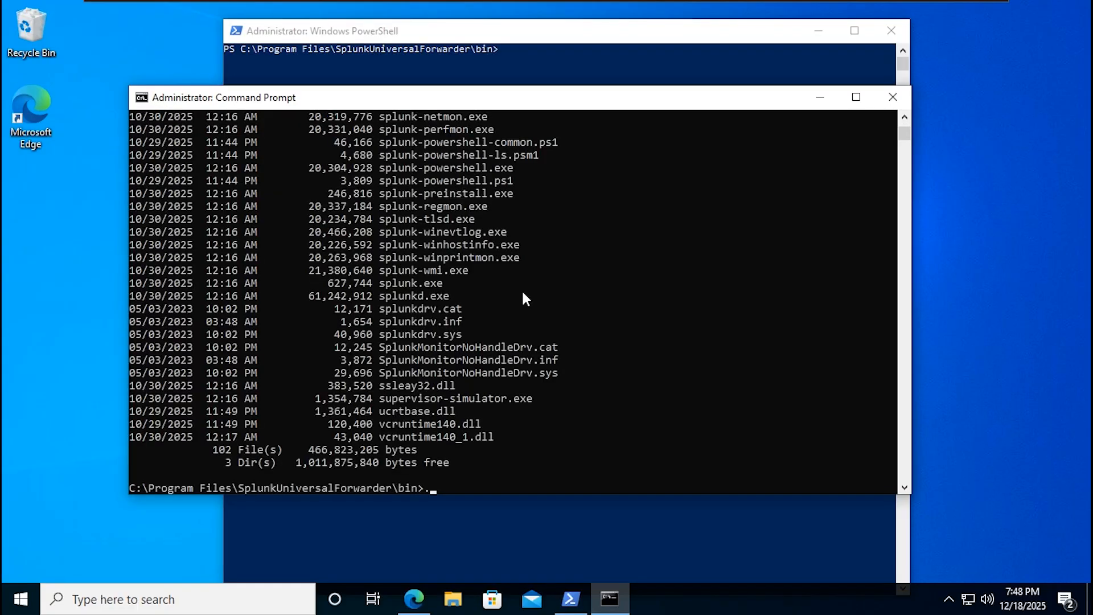
{"action": "type", "text": "\\splunk.exe list forward"}
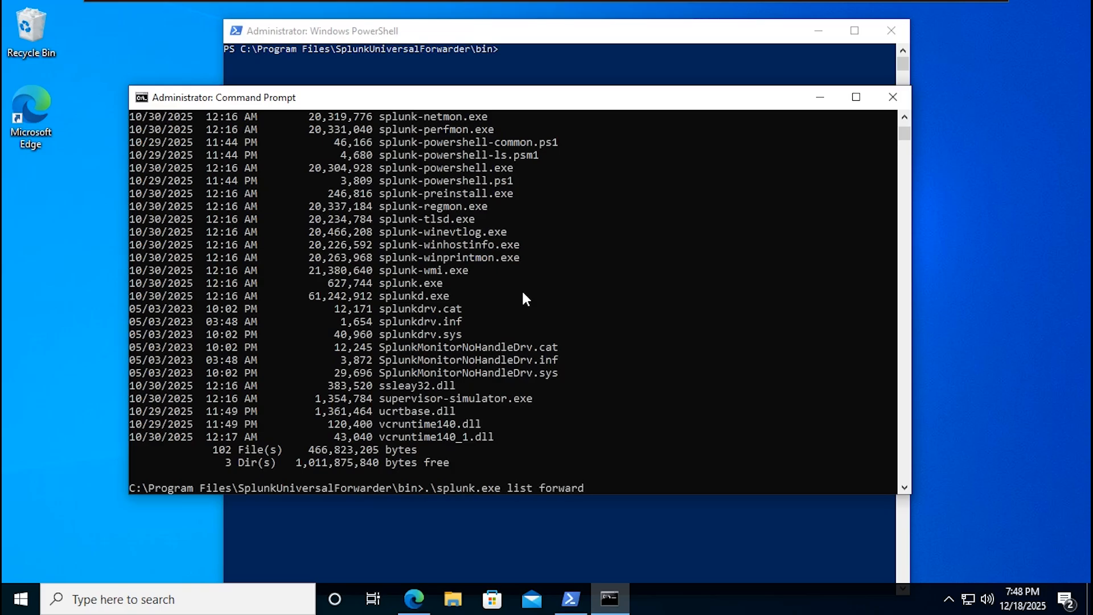
{"action": "type", "text": "-server"}
{"action": "key", "text": "Return"}
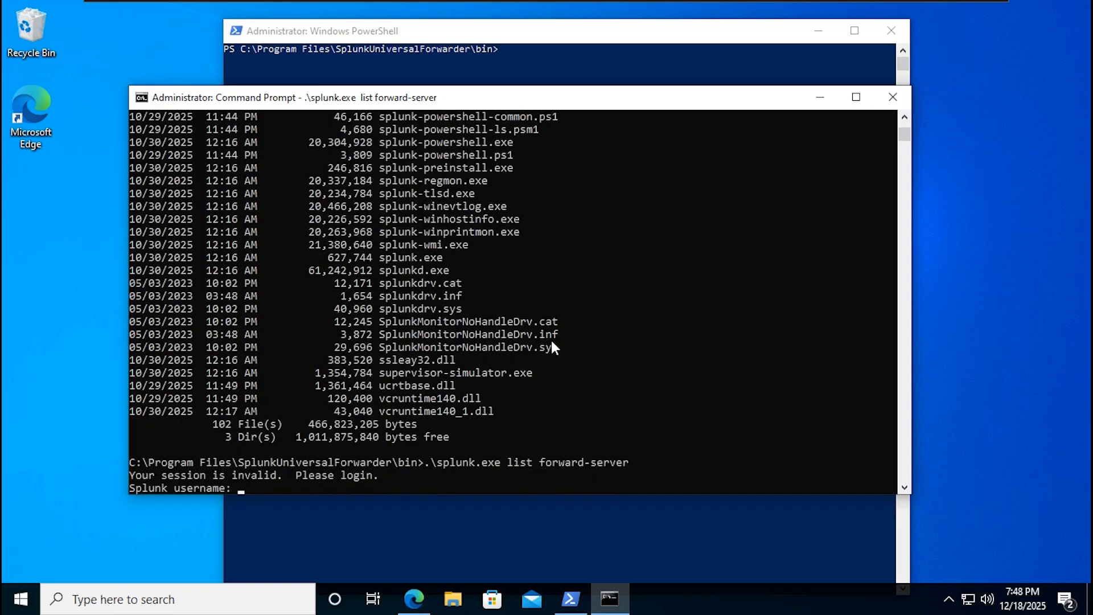
{"action": "type", "text": "siem"}
{"action": "key", "text": "Return"}
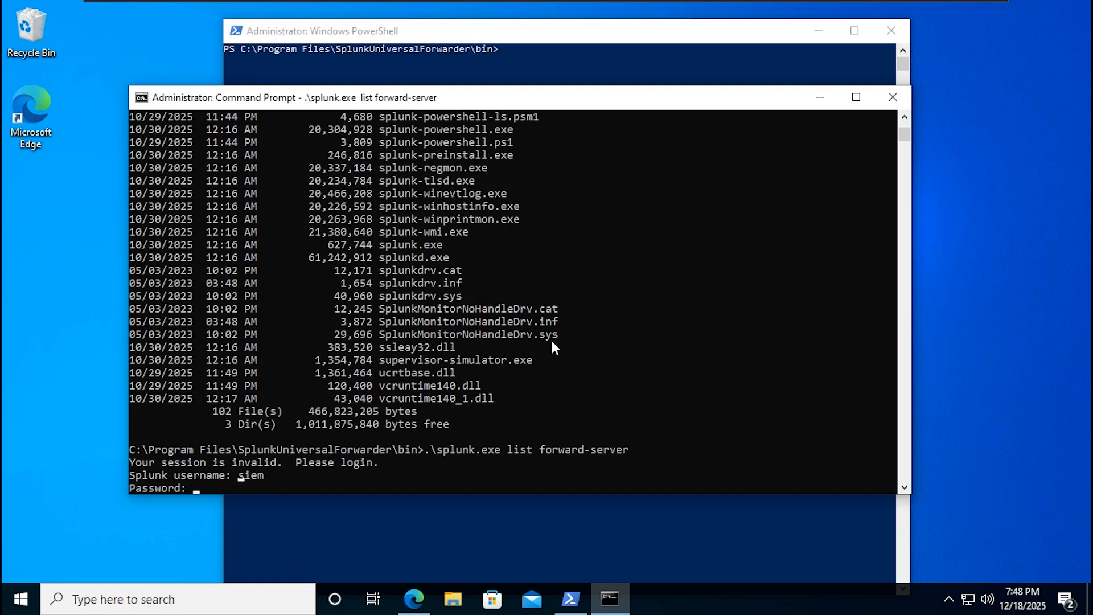
{"action": "key", "text": "Return"}
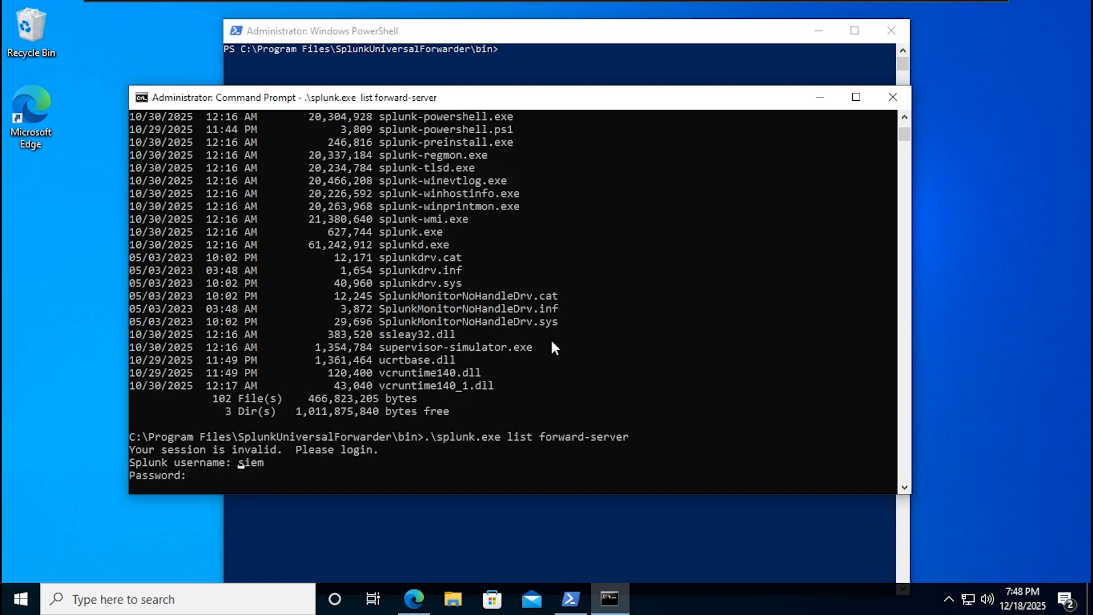
{"action": "key", "text": "Return"}
{"action": "left_click_drag", "start_coordinate": [299, 439], "coordinate": [107, 400]}
{"action": "left_click", "coordinate": [455, 421]}
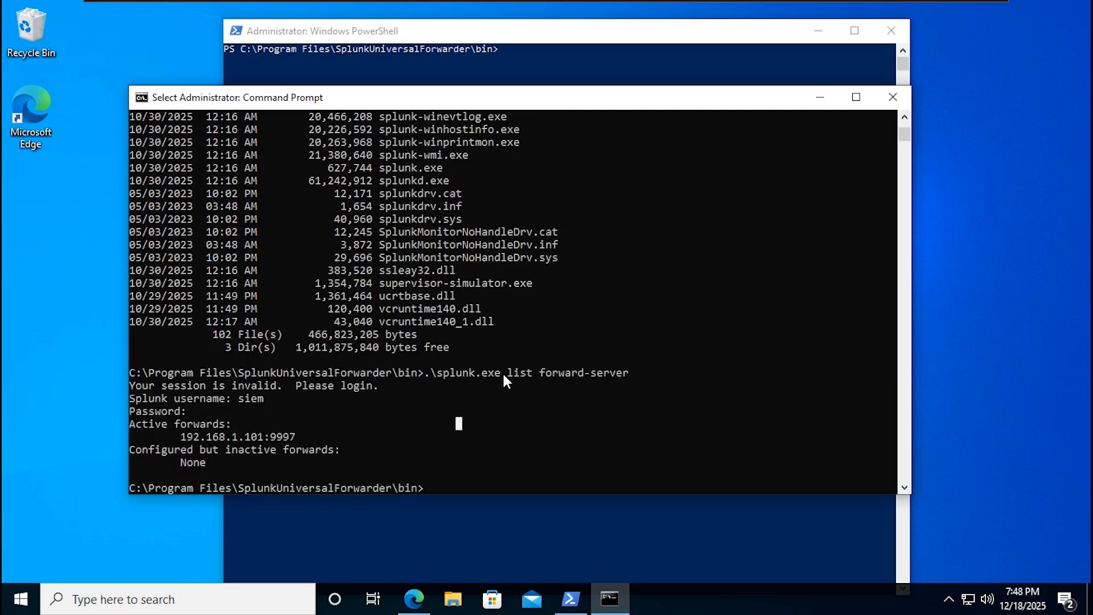
{"action": "left_click_drag", "start_coordinate": [644, 373], "coordinate": [419, 372]}
{"action": "left_click", "coordinate": [467, 372]}
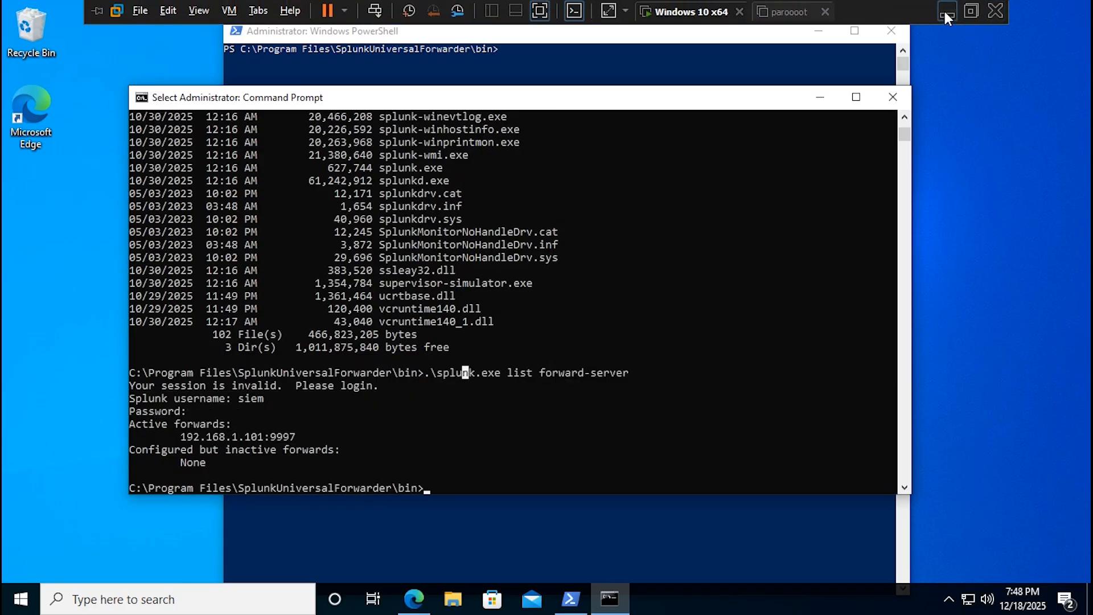
Switch to Splunk Enterprise on the host, open Search & Reporting and examine the hosts in the Data Summary
{"action": "left_click", "coordinate": [946, 12]}
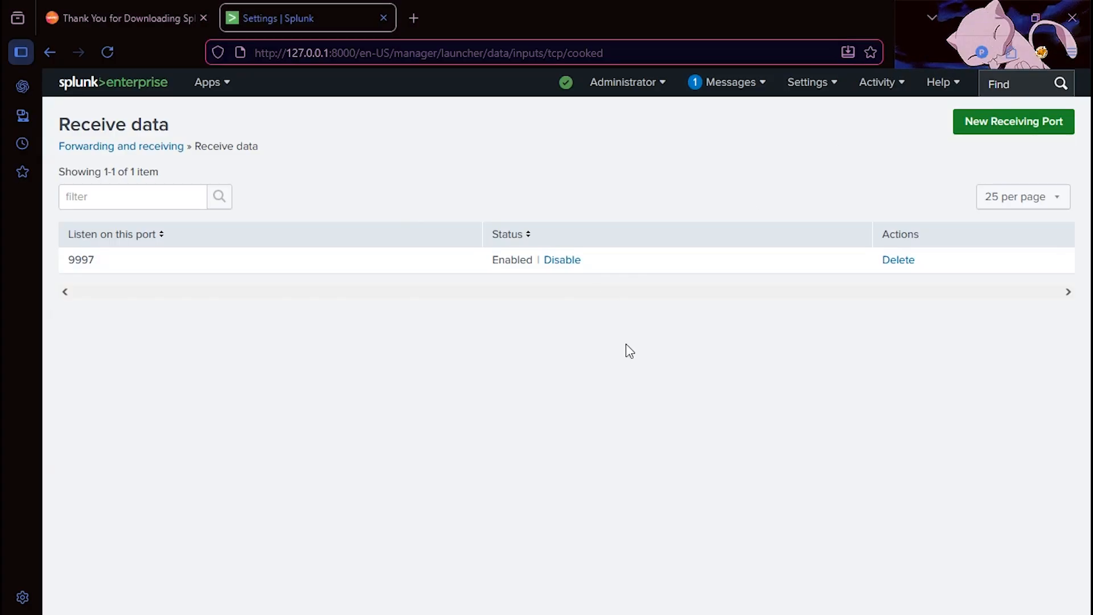
{"action": "left_click", "coordinate": [164, 93]}
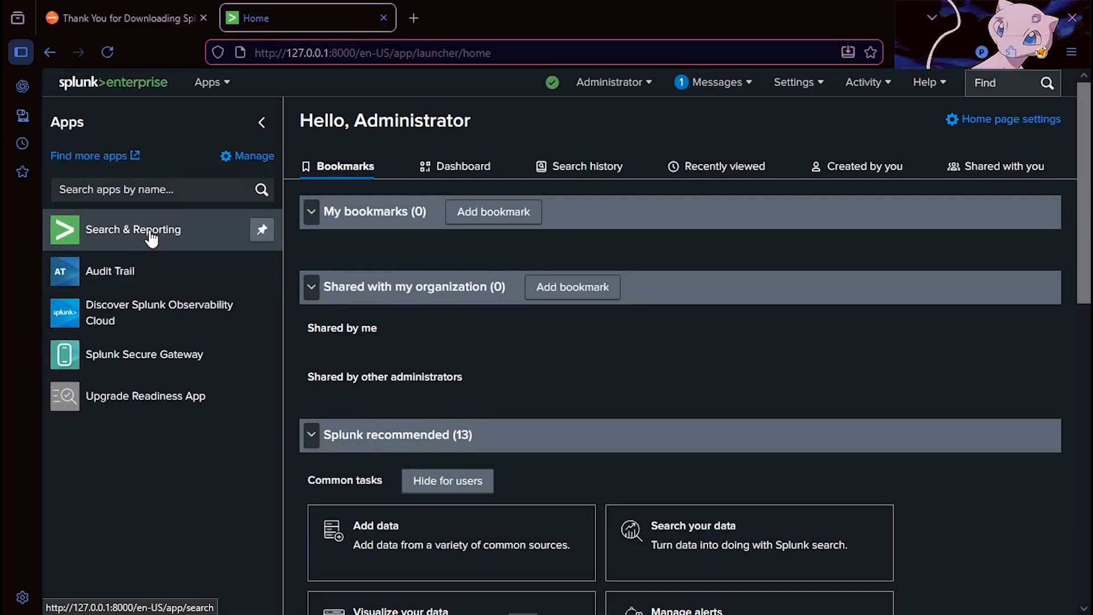
{"action": "left_click", "coordinate": [151, 234]}
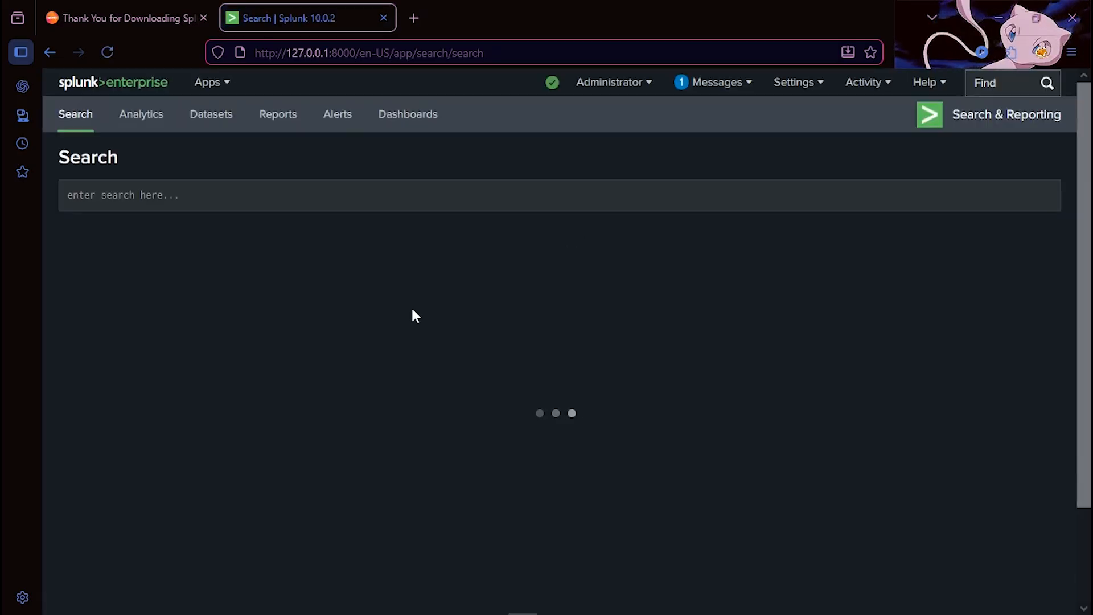
{"action": "left_click", "coordinate": [344, 487]}
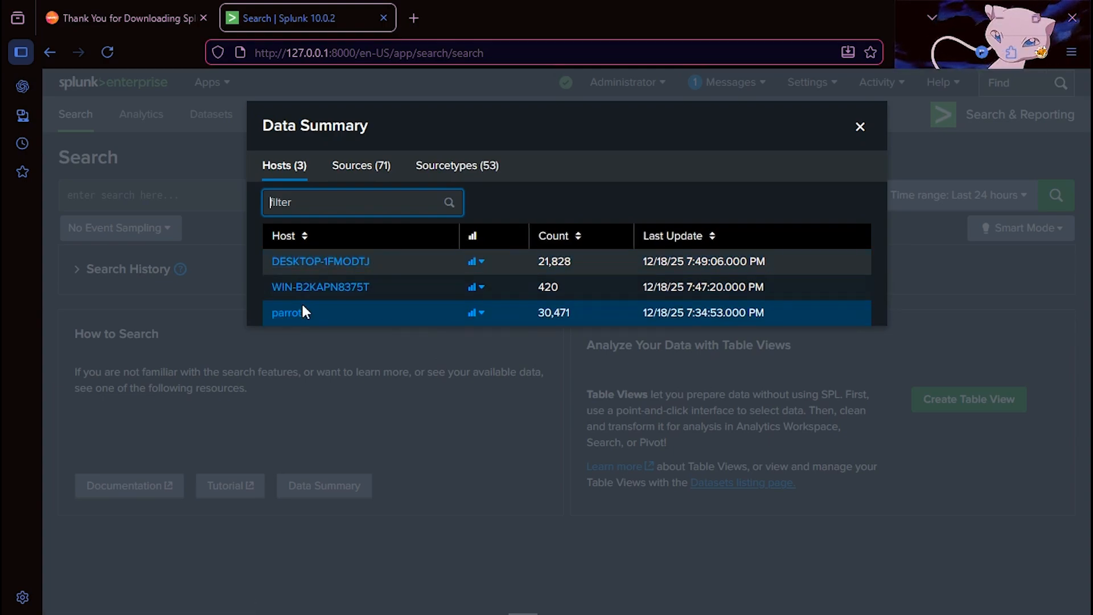
{"action": "left_click_drag", "start_coordinate": [308, 311], "coordinate": [263, 314]}
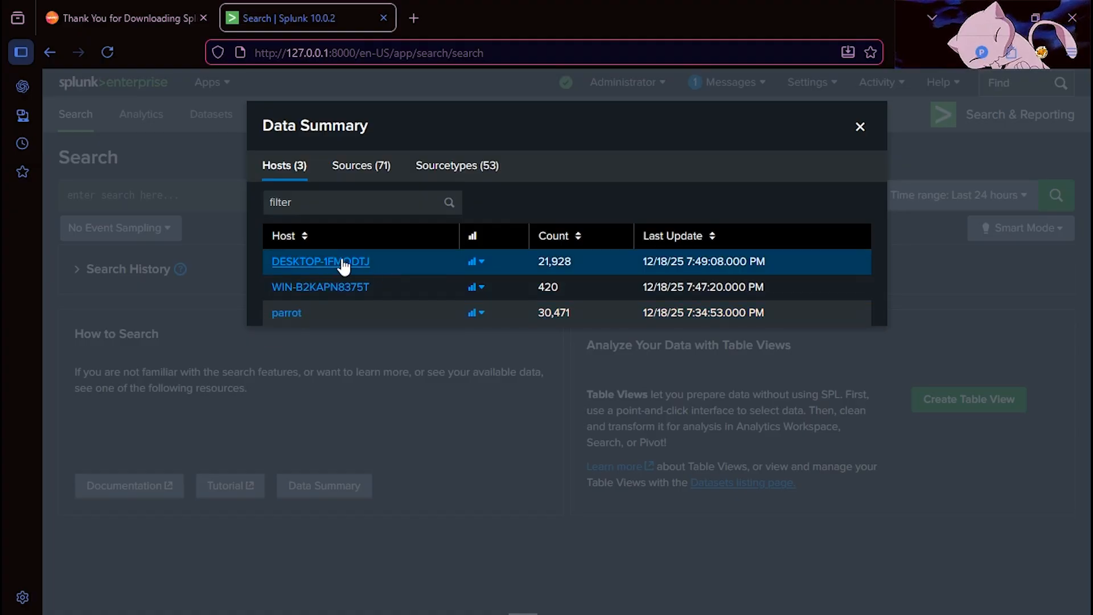
{"action": "left_click_drag", "start_coordinate": [388, 261], "coordinate": [283, 264]}
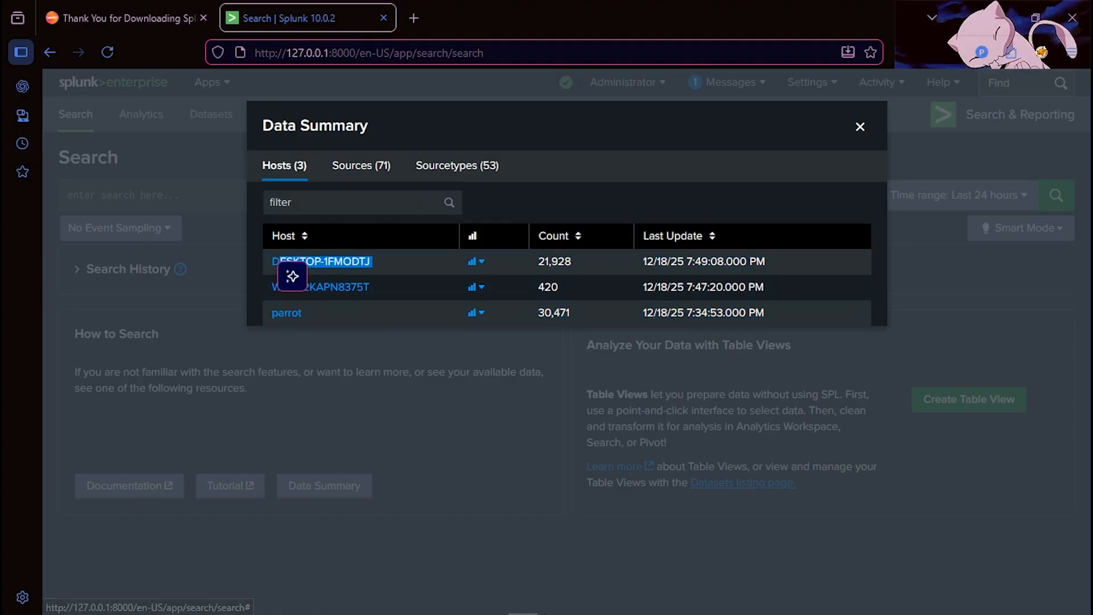
Return to the Windows 10 virtual machine, clear the Command Prompt and run whoami to check the computer name
{"action": "mouse_move", "coordinate": [585, 592]}
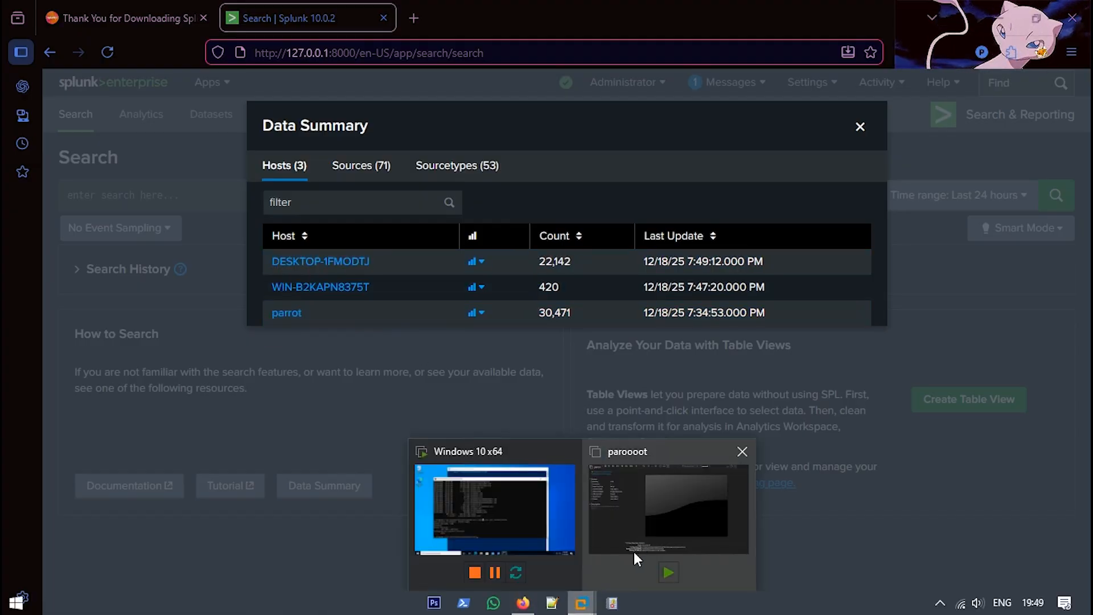
{"action": "left_click", "coordinate": [516, 506]}
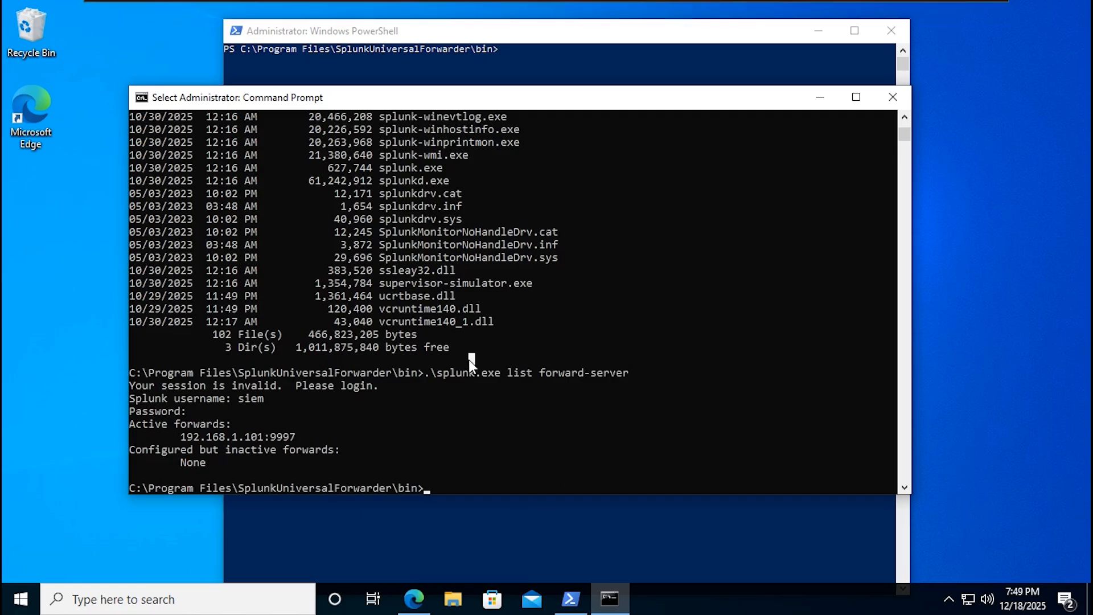
{"action": "type", "text": "cls"}
{"action": "key", "text": "Return"}
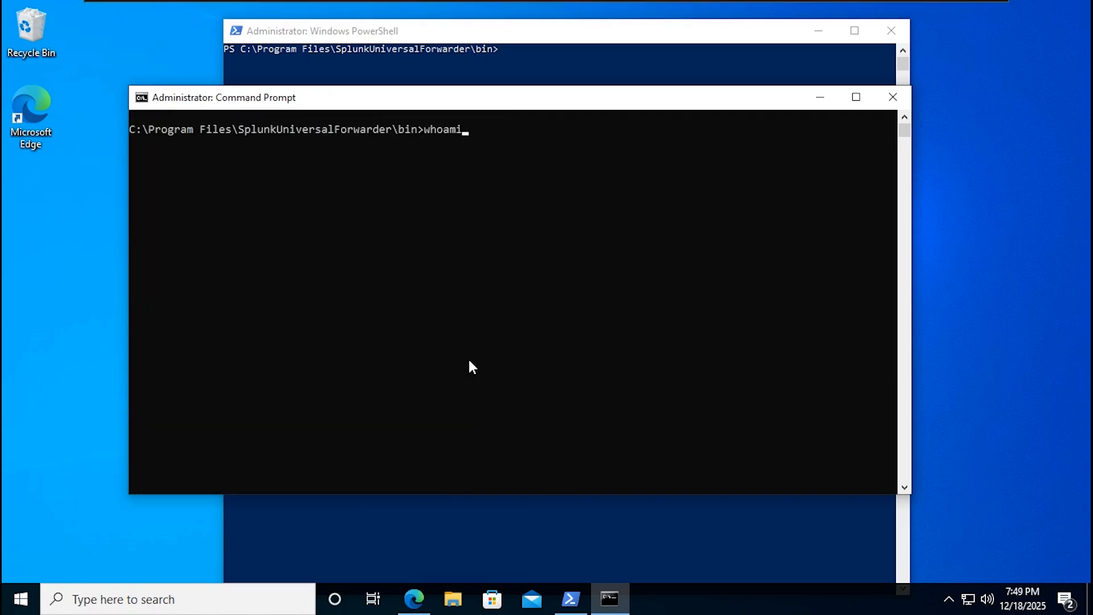
{"action": "type", "text": "whoami"}
{"action": "key", "text": "Return"}
{"action": "left_click_drag", "start_coordinate": [262, 139], "coordinate": [124, 147]}
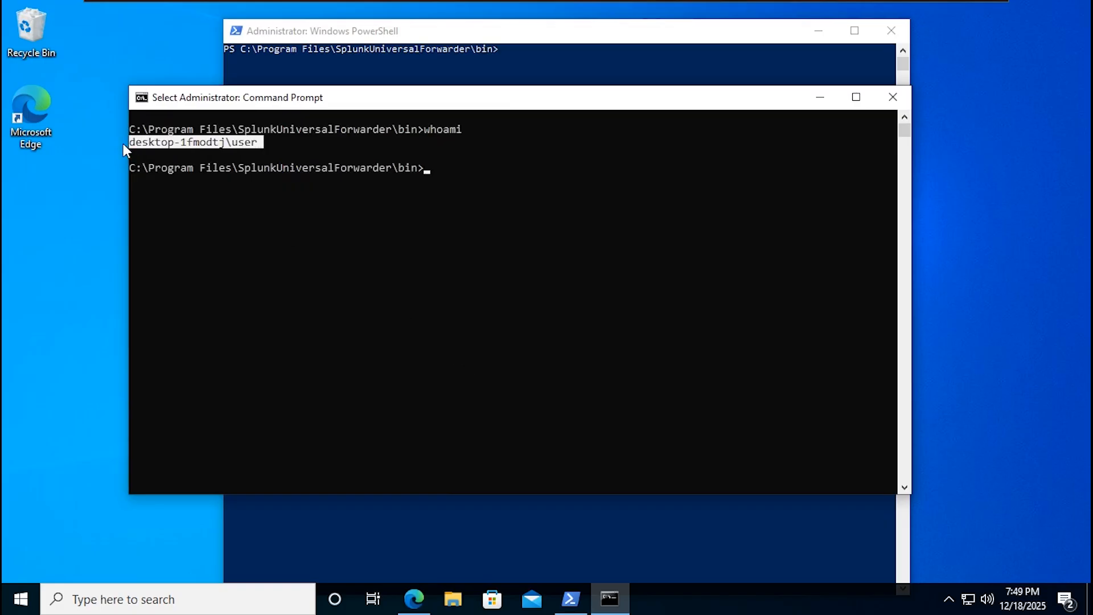
{"action": "left_click", "coordinate": [232, 149]}
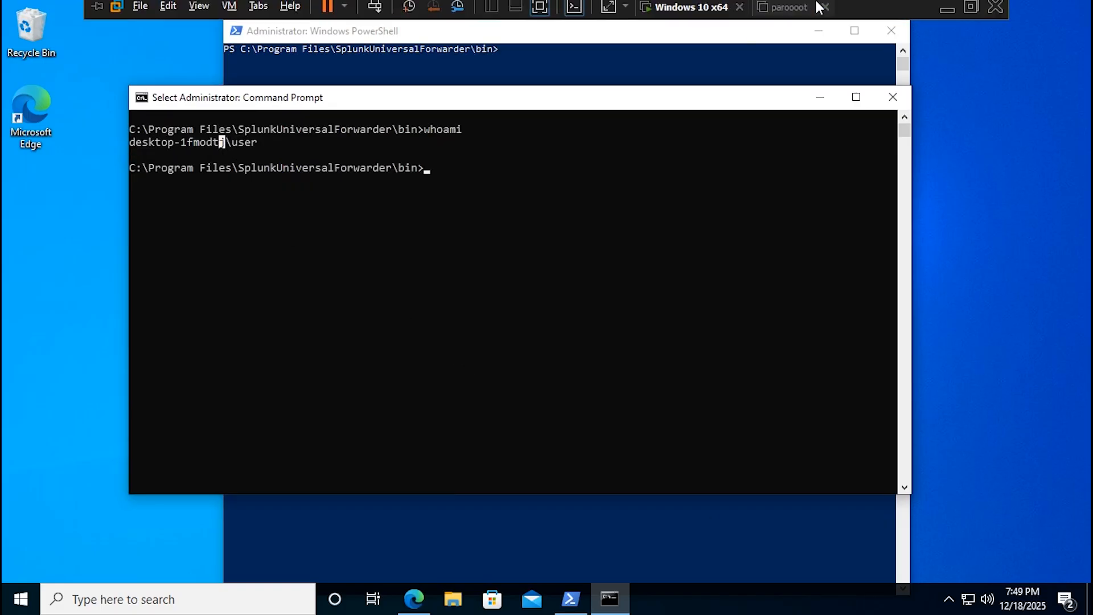
Go back to Splunk Enterprise, compare the Windows 10 and parrot host entries in the Data Summary, and close it
{"action": "left_click", "coordinate": [939, 7]}
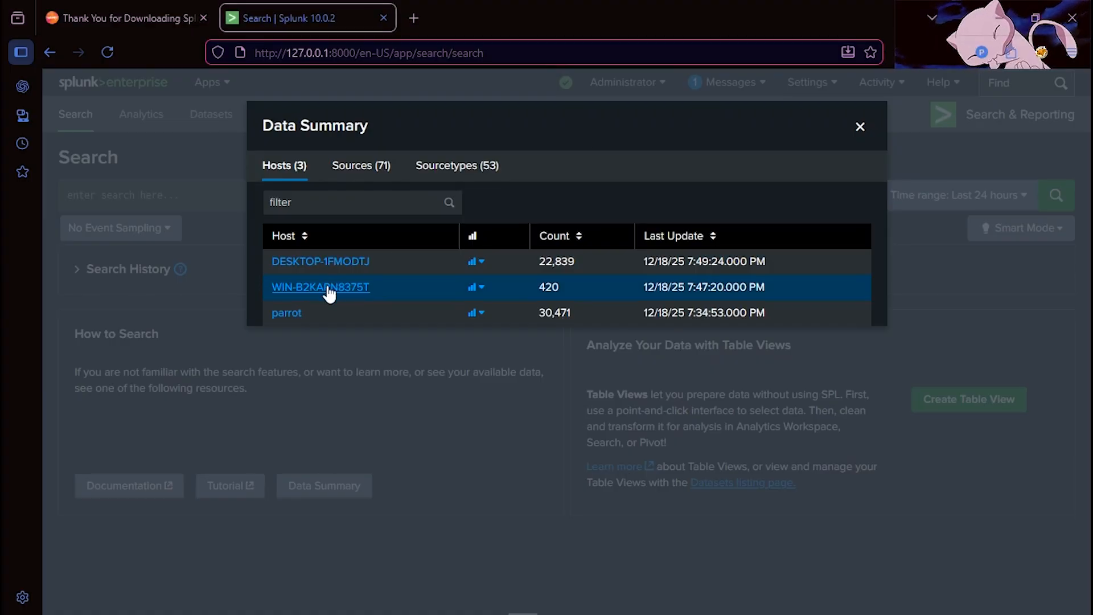
{"action": "double_click", "coordinate": [305, 311]}
{"action": "left_click_drag", "start_coordinate": [399, 254], "coordinate": [257, 256]}
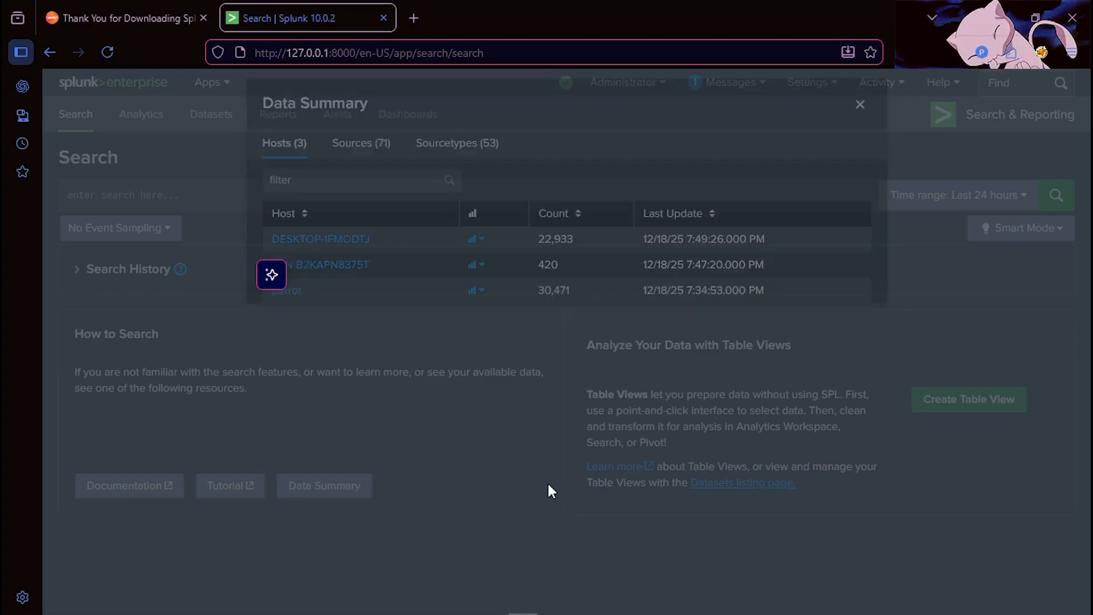
{"action": "left_click", "coordinate": [547, 480]}
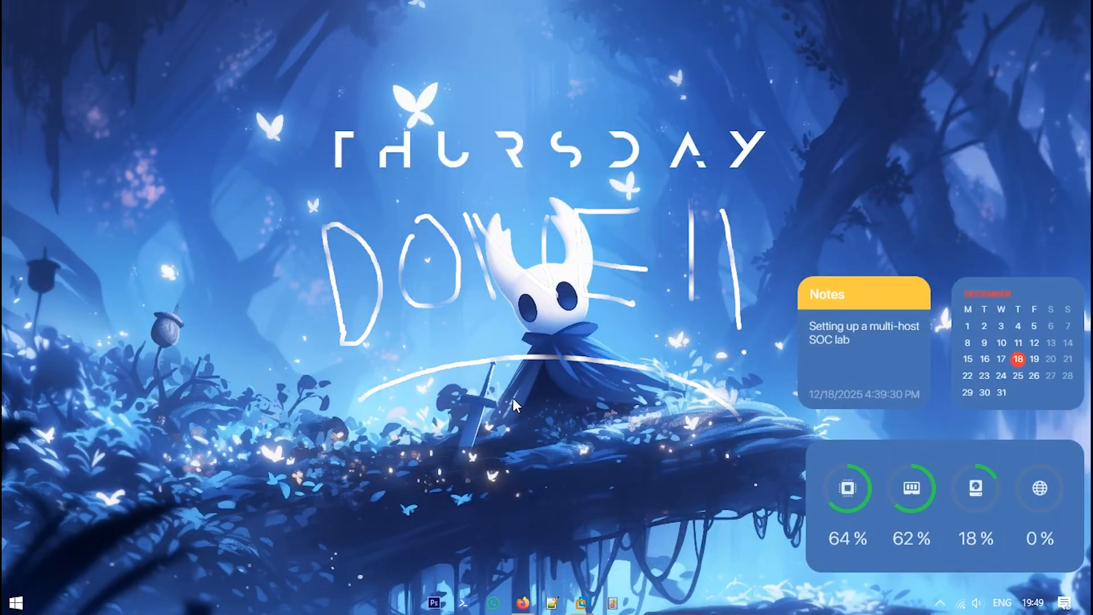
{"action": "left_click", "coordinate": [941, 602]}
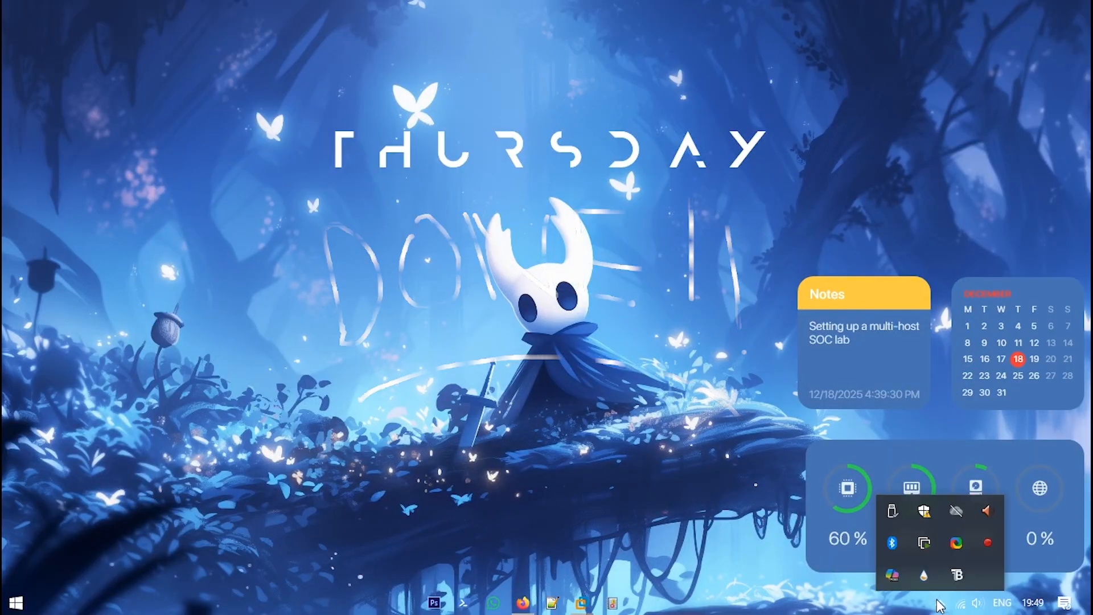